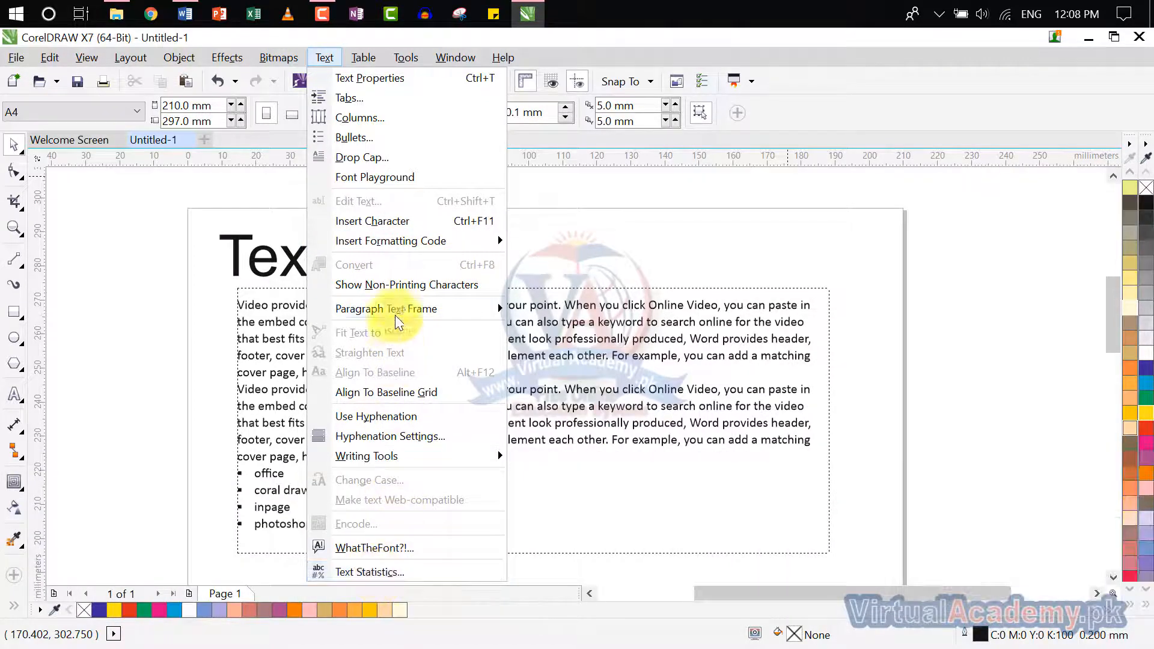
mouse_move(396, 308)
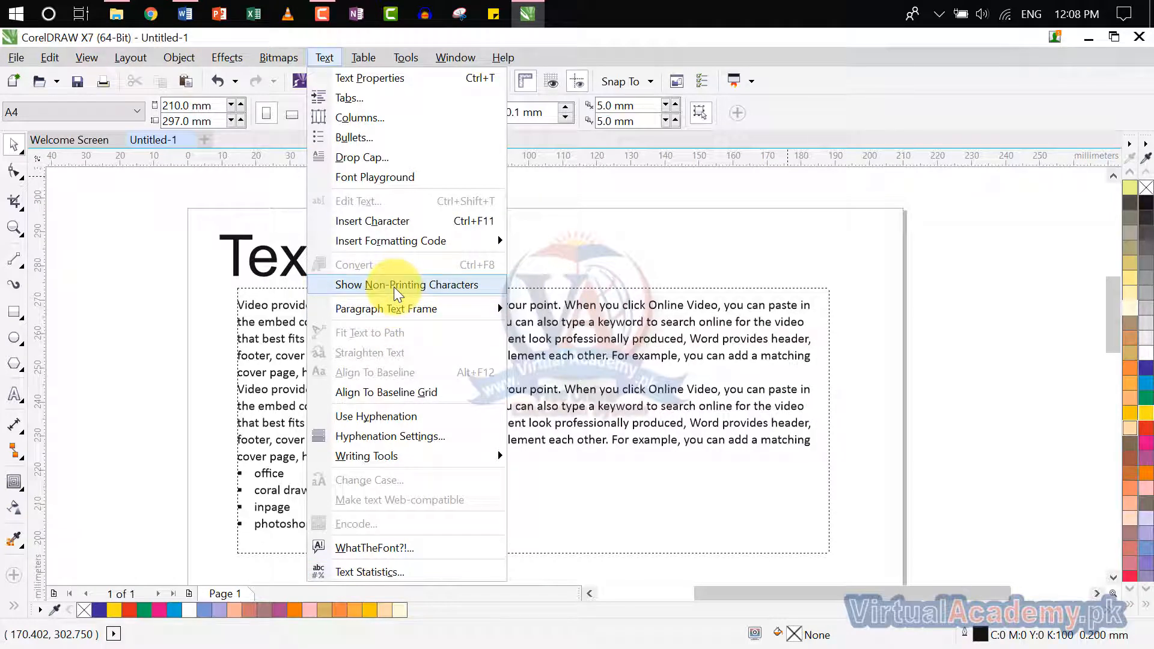
click(560, 389)
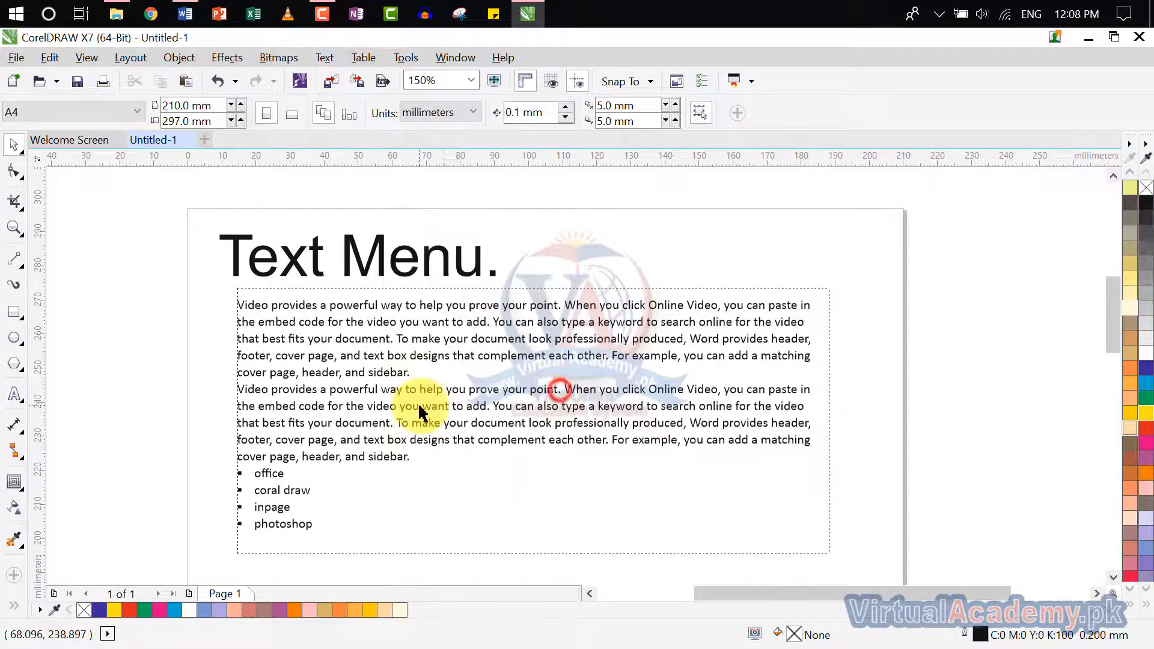
scroll(419, 405, up, 1)
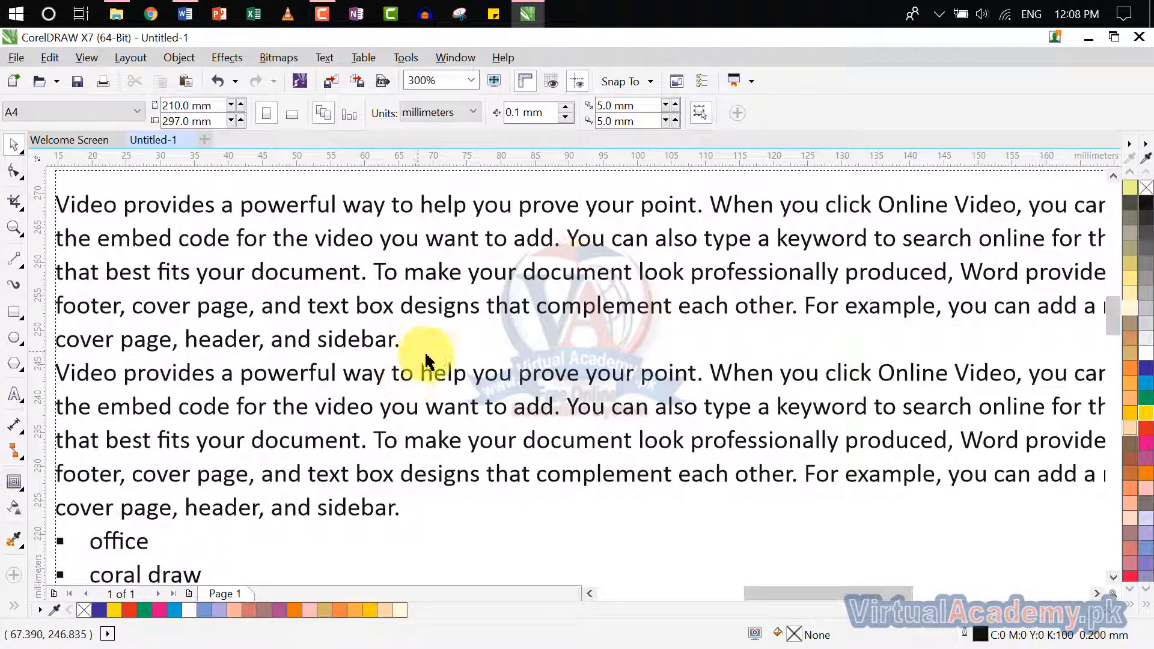
scroll(468, 365, down, 1)
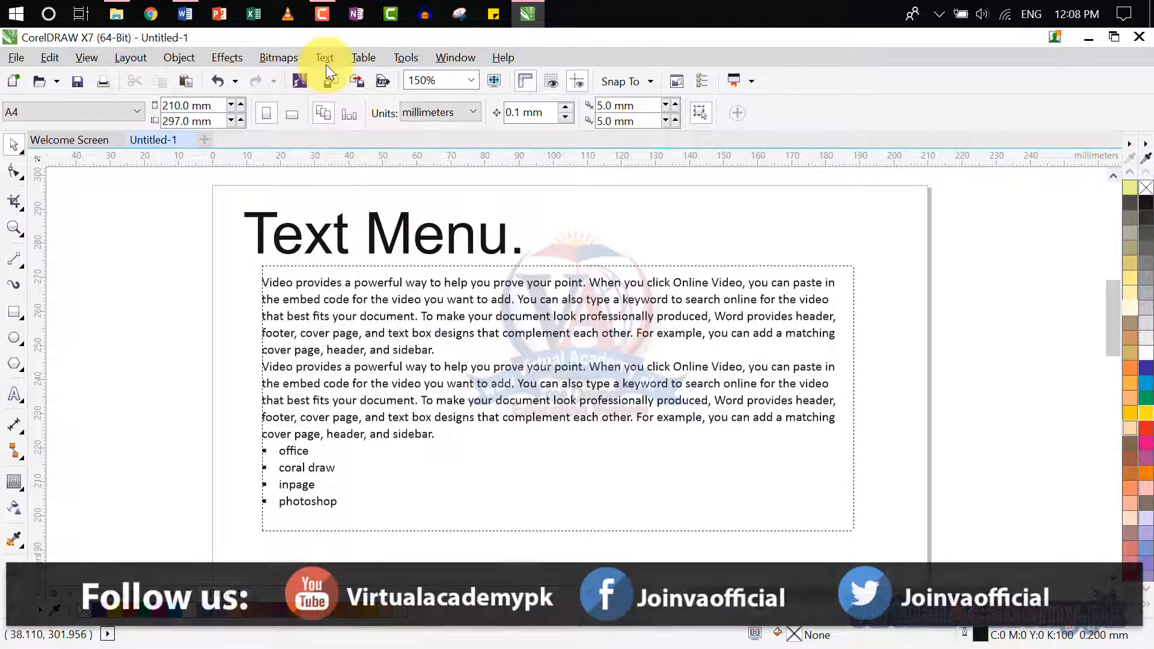
Step: Turn on the display of non-printing characters and select the paragraph text frame below the title
click(325, 57)
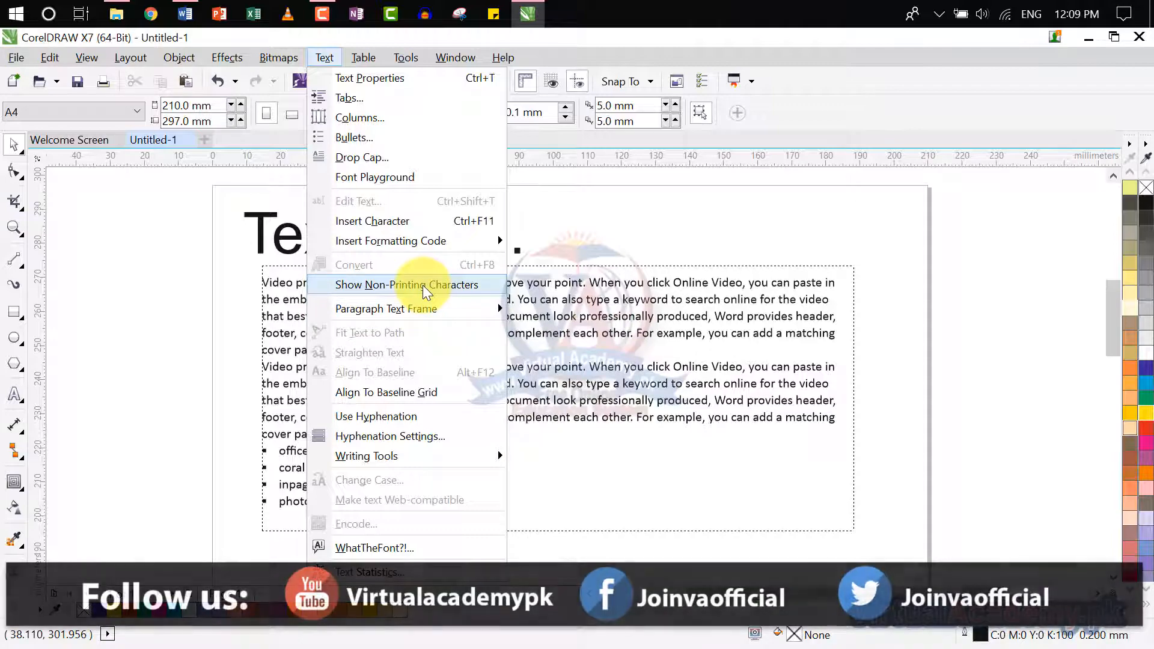
click(424, 288)
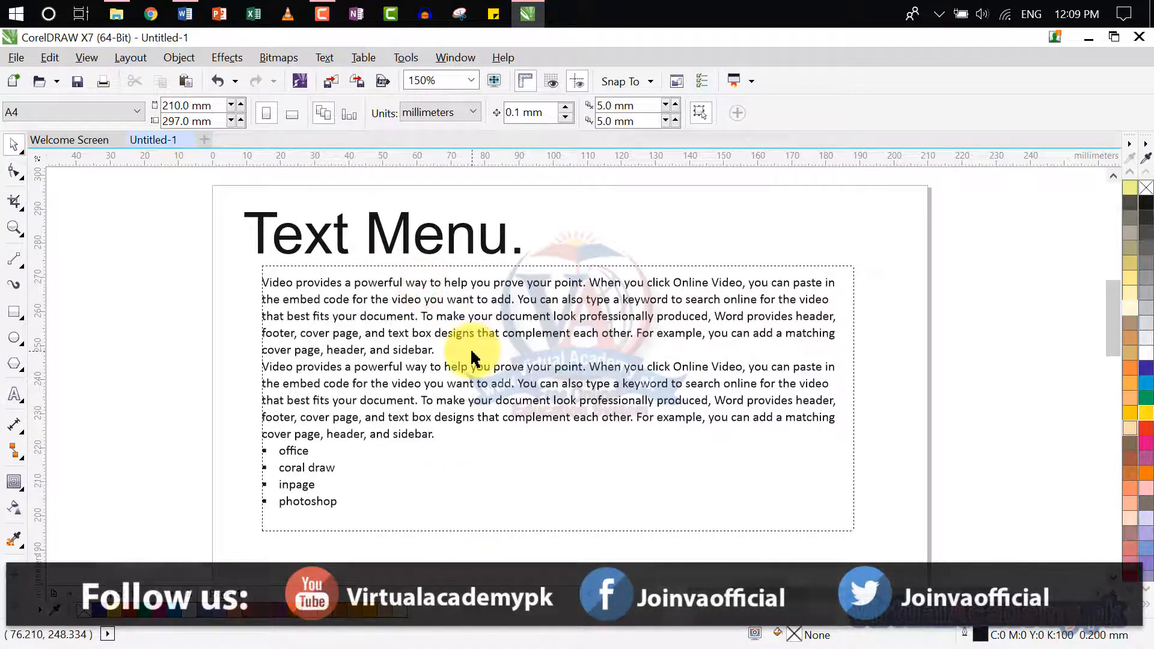
click(459, 450)
scroll(424, 380, up, 5)
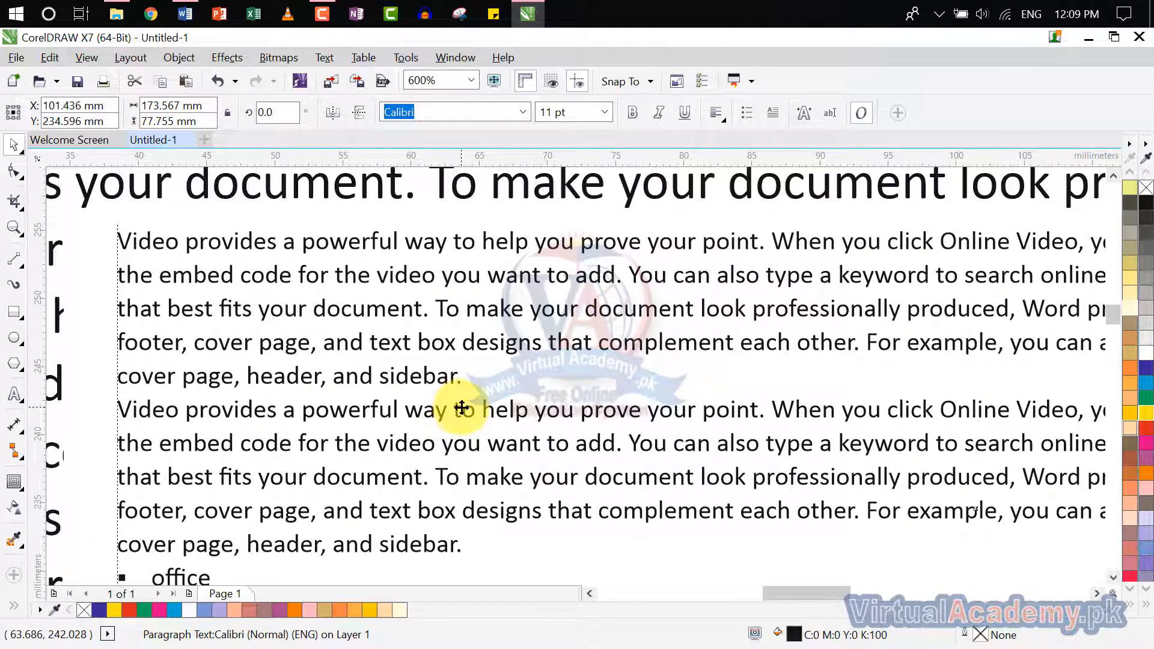
scroll(461, 408, down, 2)
scroll(378, 480, down, 4)
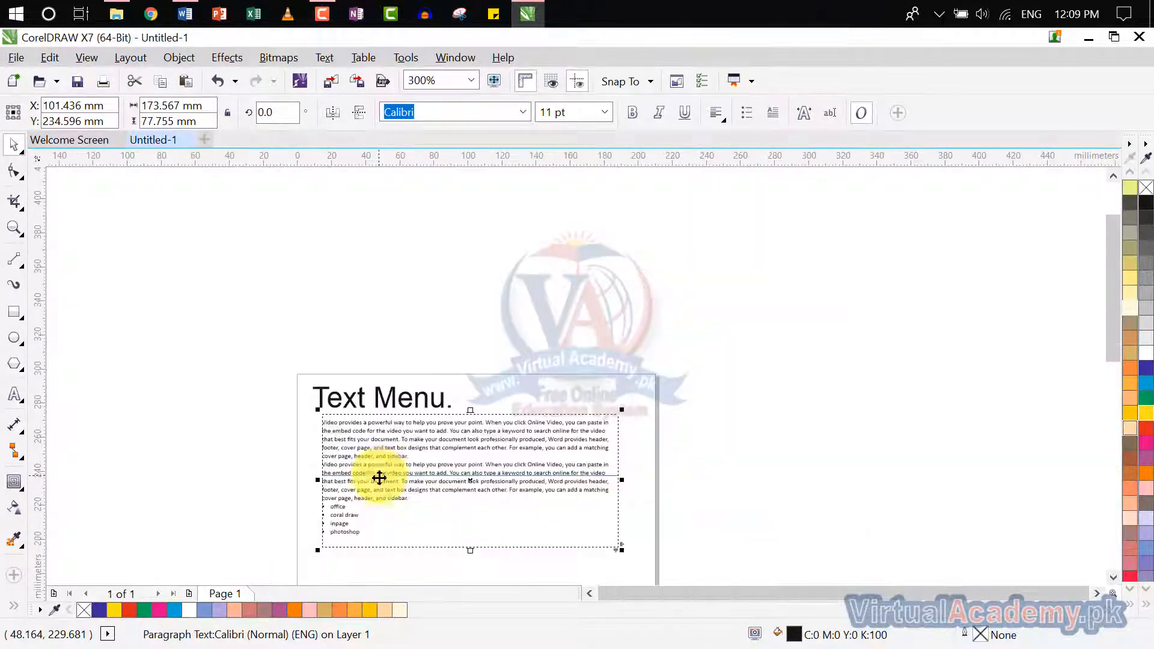
click(379, 475)
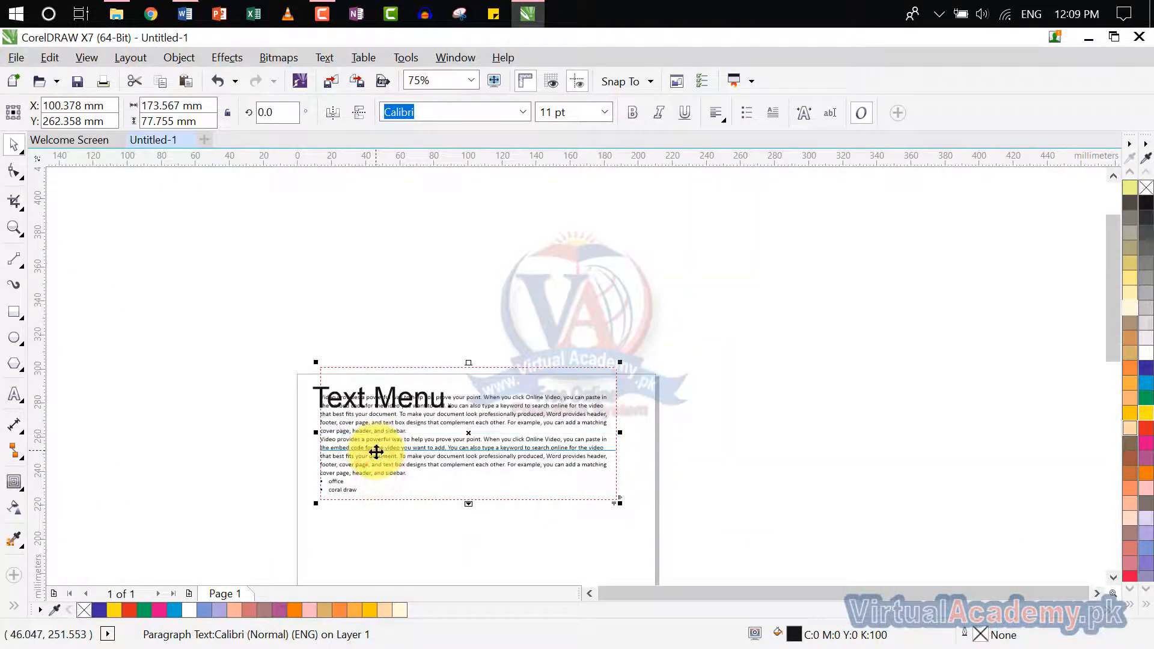
key(ctrl+z)
key(Escape)
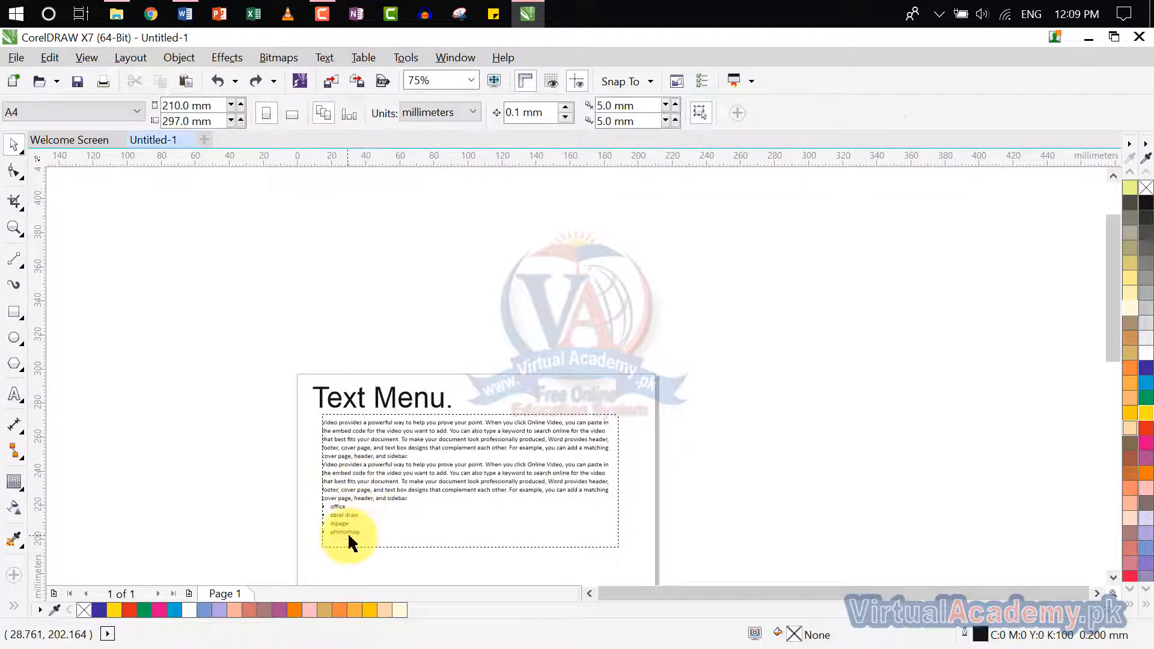
Step: Select all the text inside the paragraph frame and examine its space dots and paragraph marks
click(359, 535)
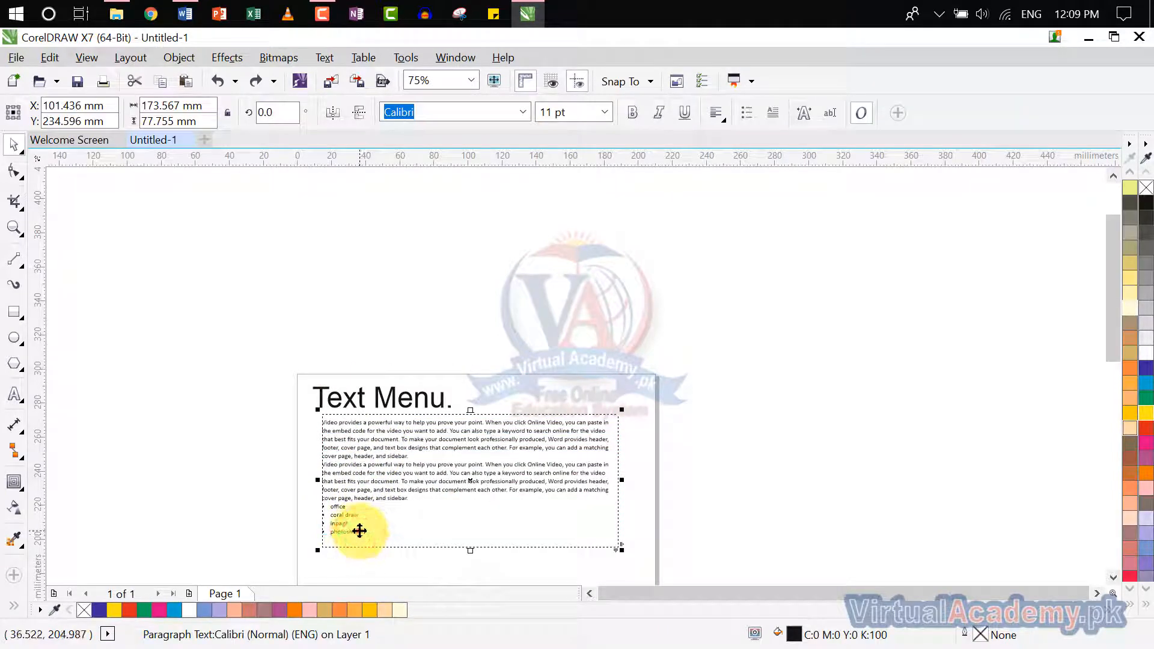
double_click(359, 531)
drag(363, 529, 317, 420)
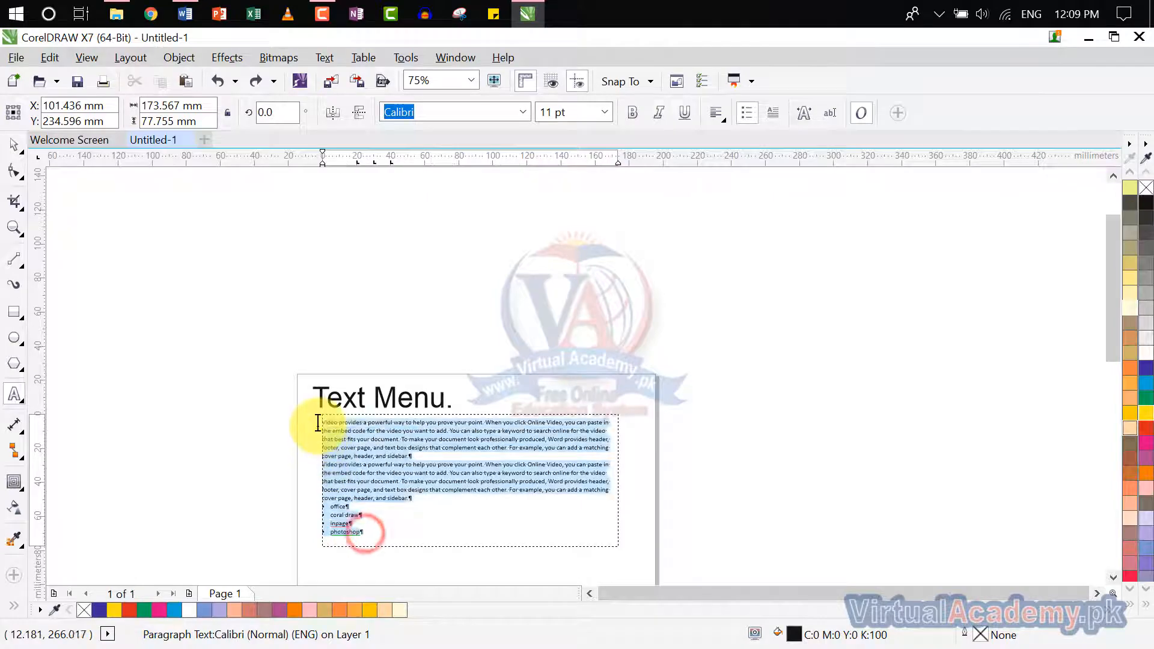
scroll(373, 451, up, 4)
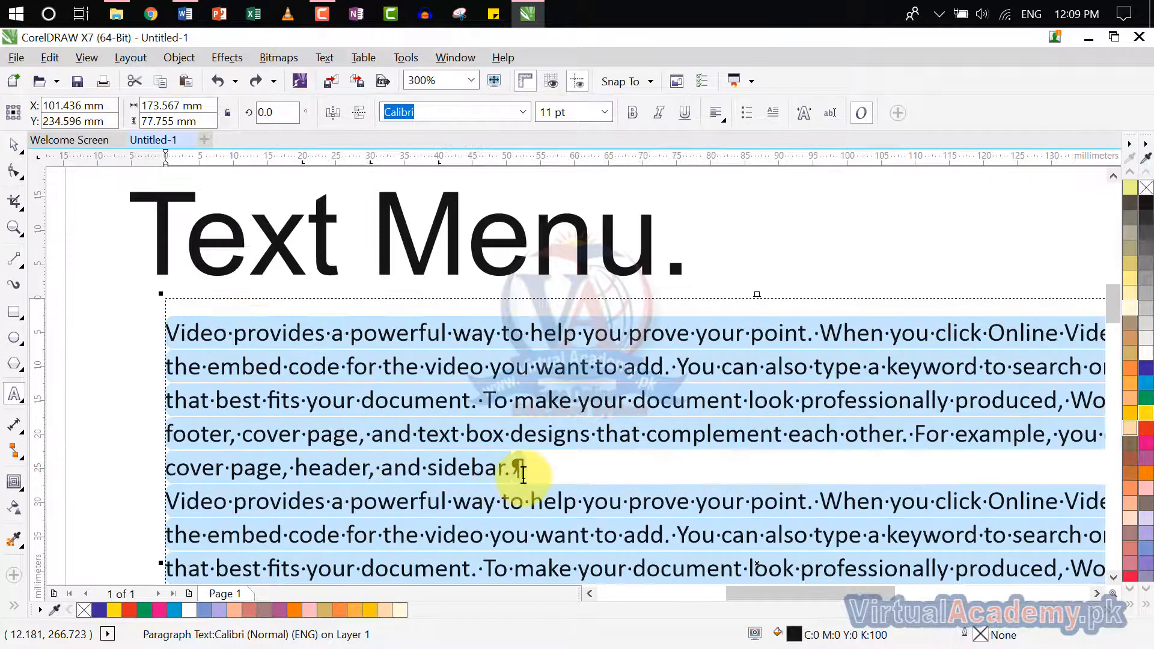
scroll(523, 475, down, 1)
scroll(523, 386, up, 4)
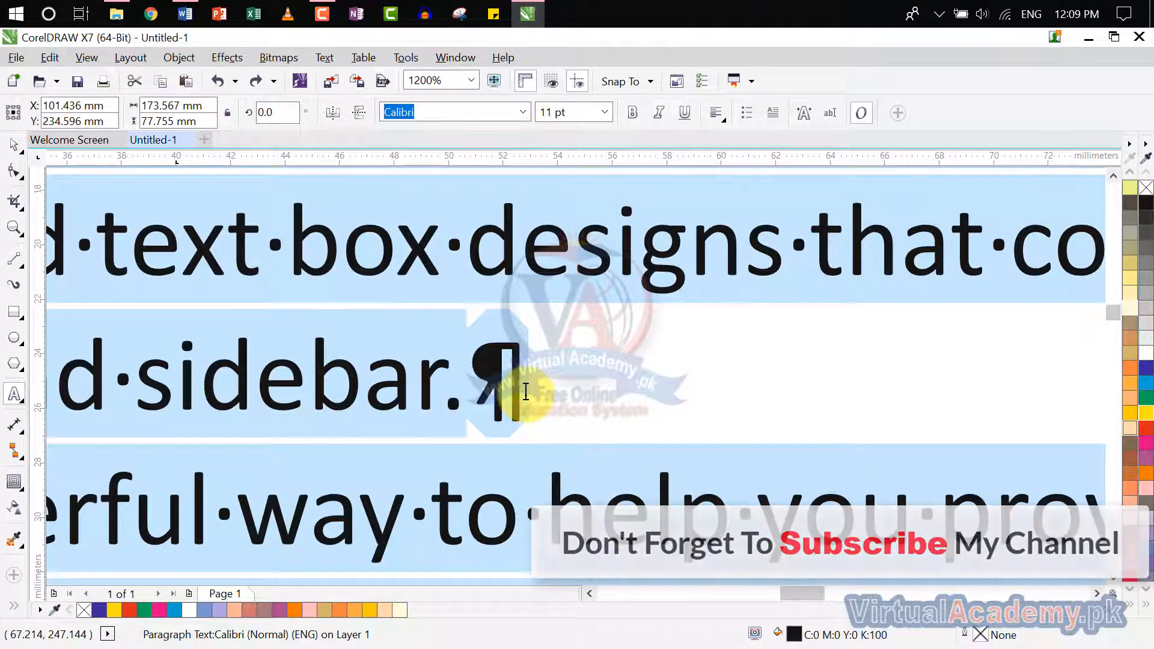
Step: Hide the non-printing characters in the selected paragraph text
click(322, 58)
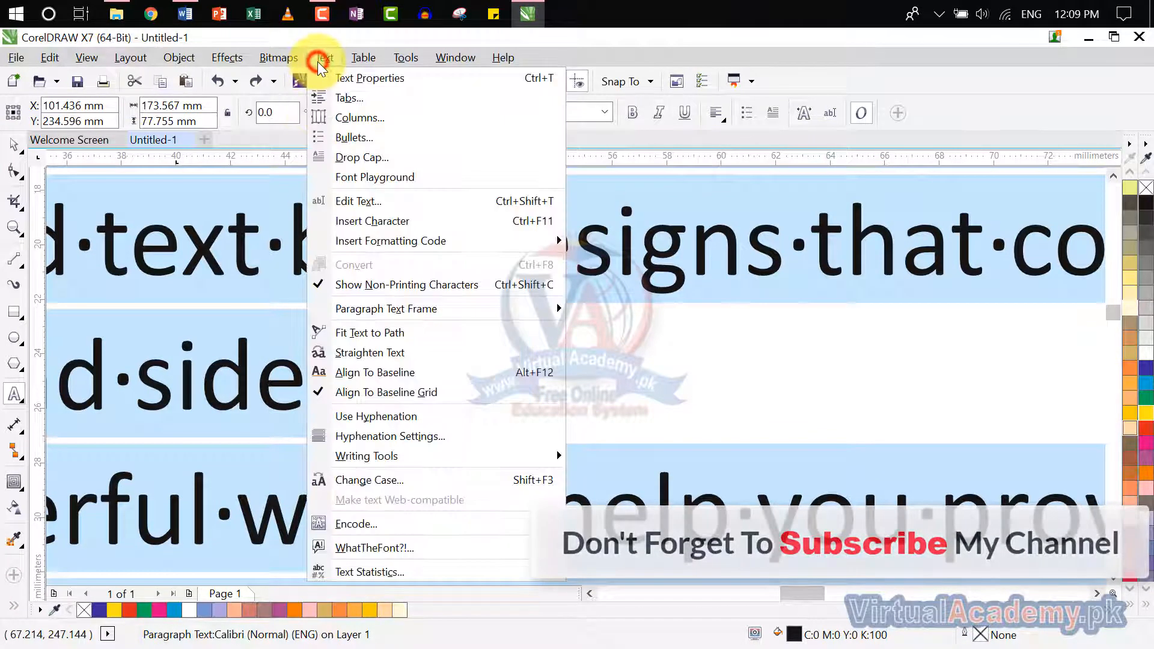
click(594, 351)
drag(593, 351, 905, 334)
click(365, 59)
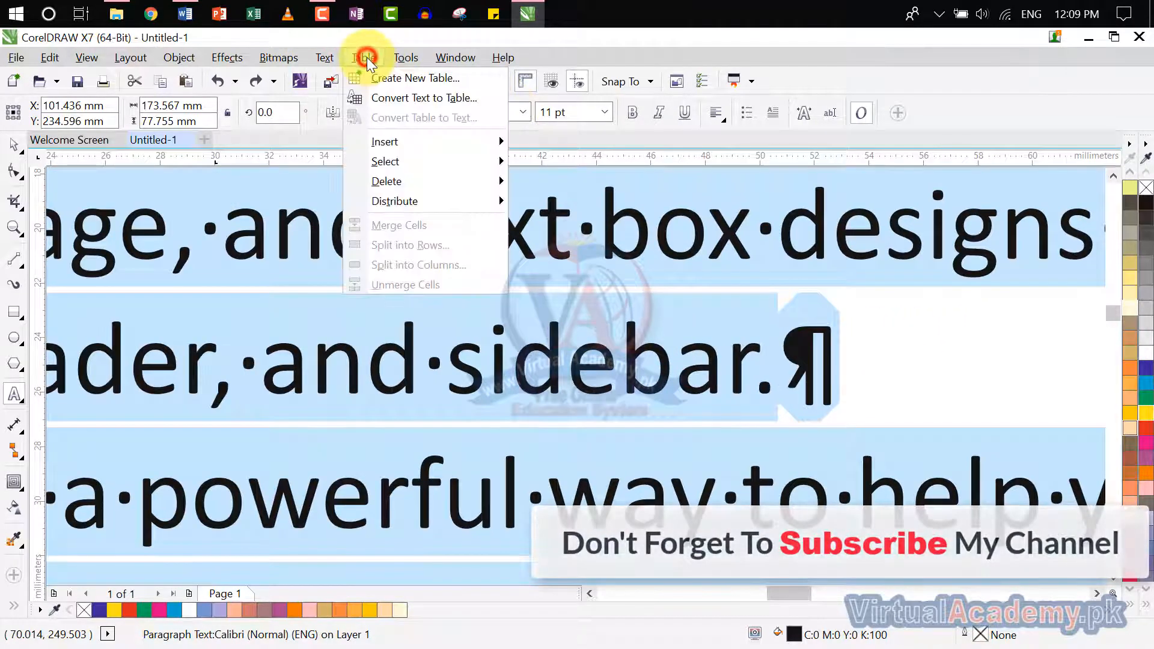
mouse_move(329, 60)
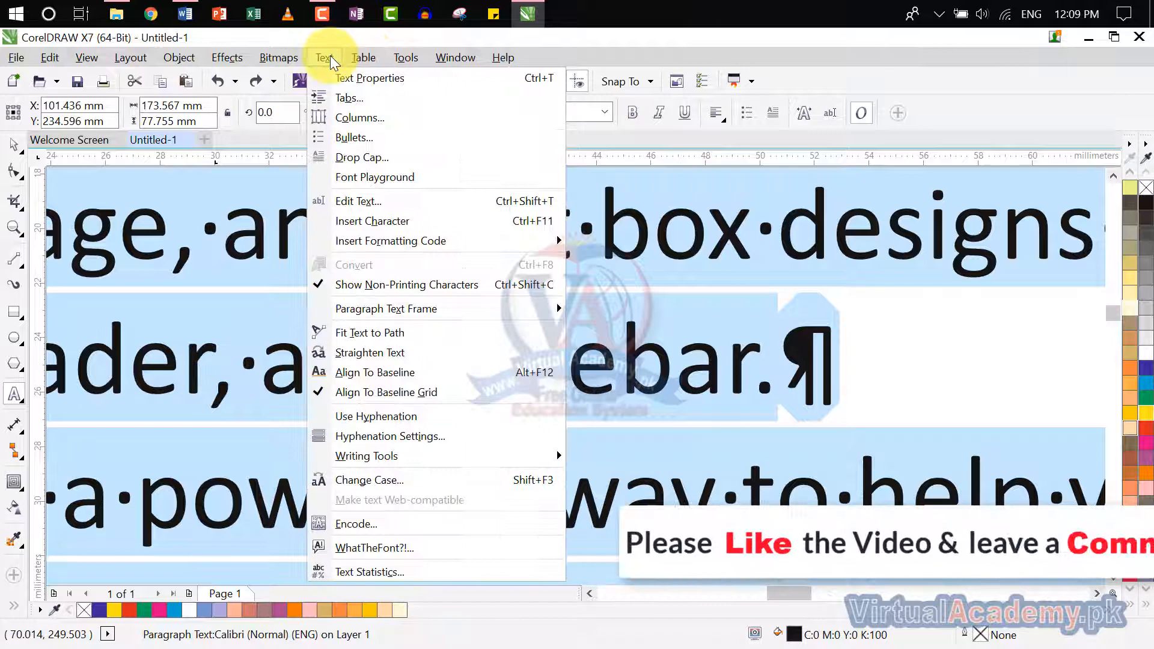
click(395, 285)
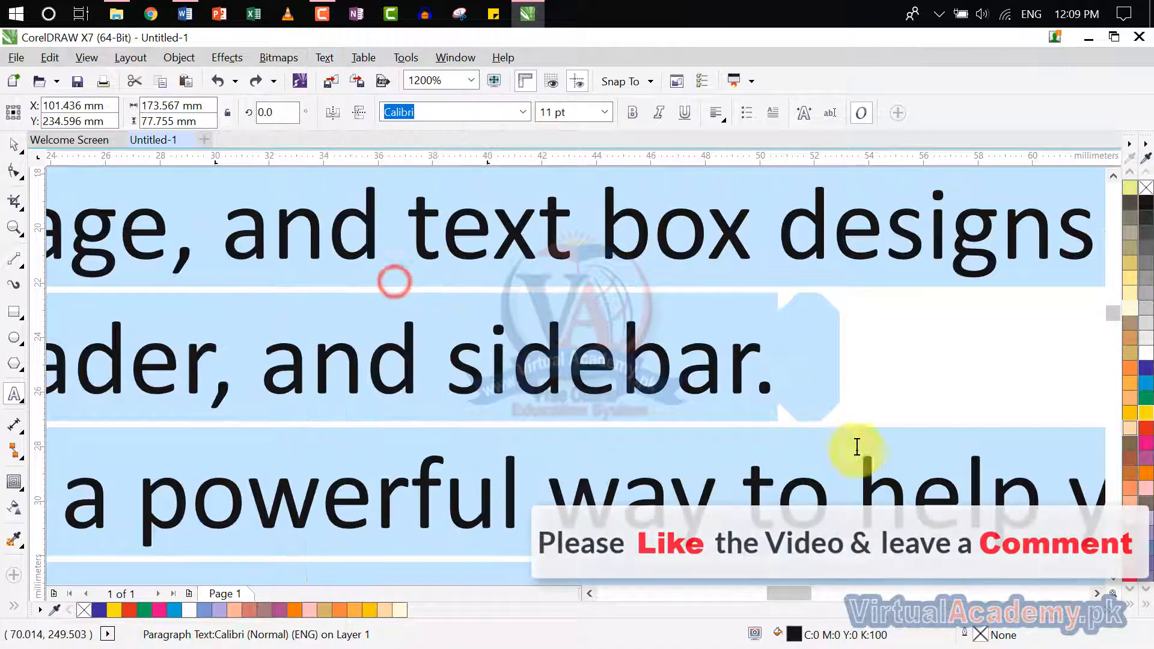
Step: Show the non-printing characters once more and hide them again
click(323, 58)
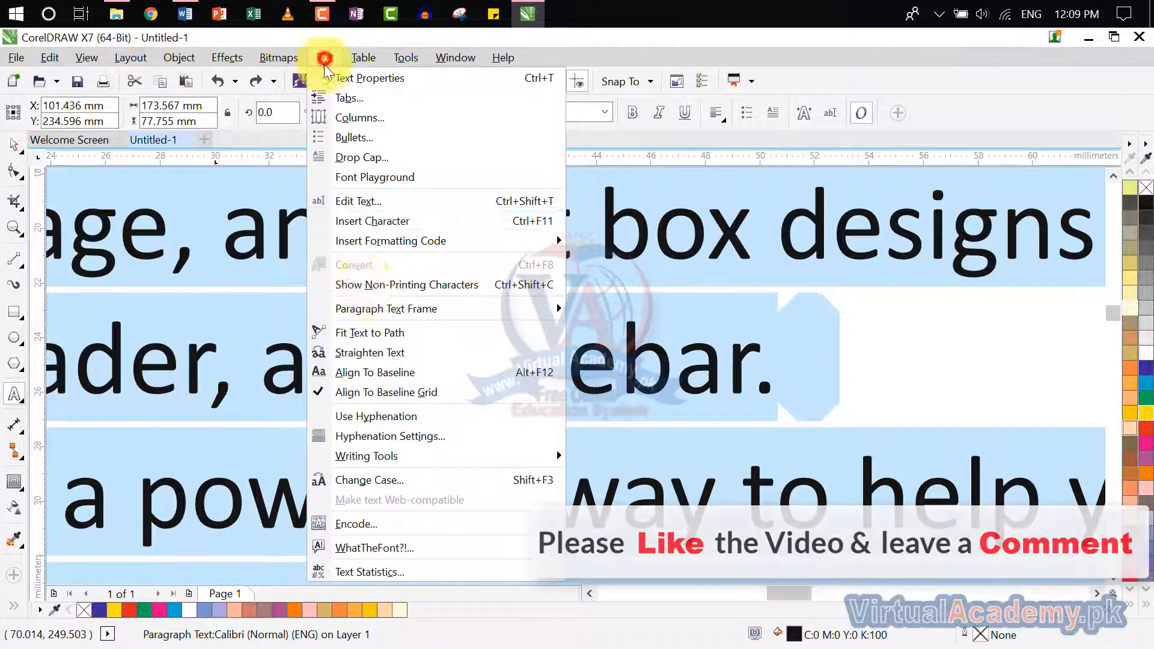
mouse_move(378, 307)
click(378, 284)
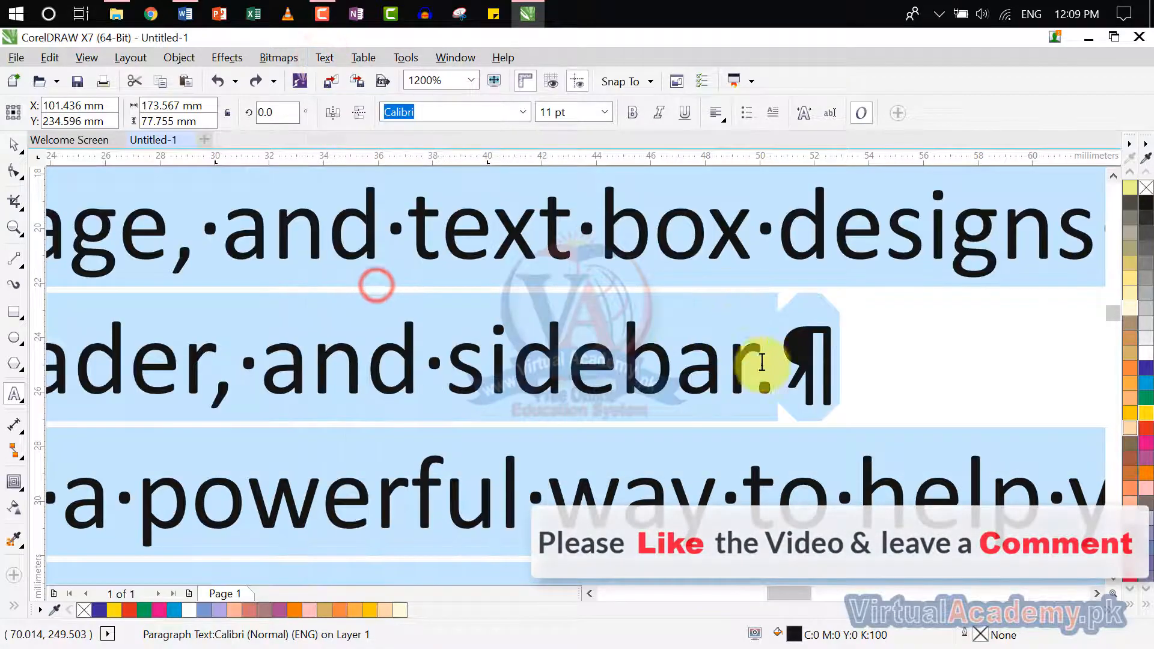
click(323, 58)
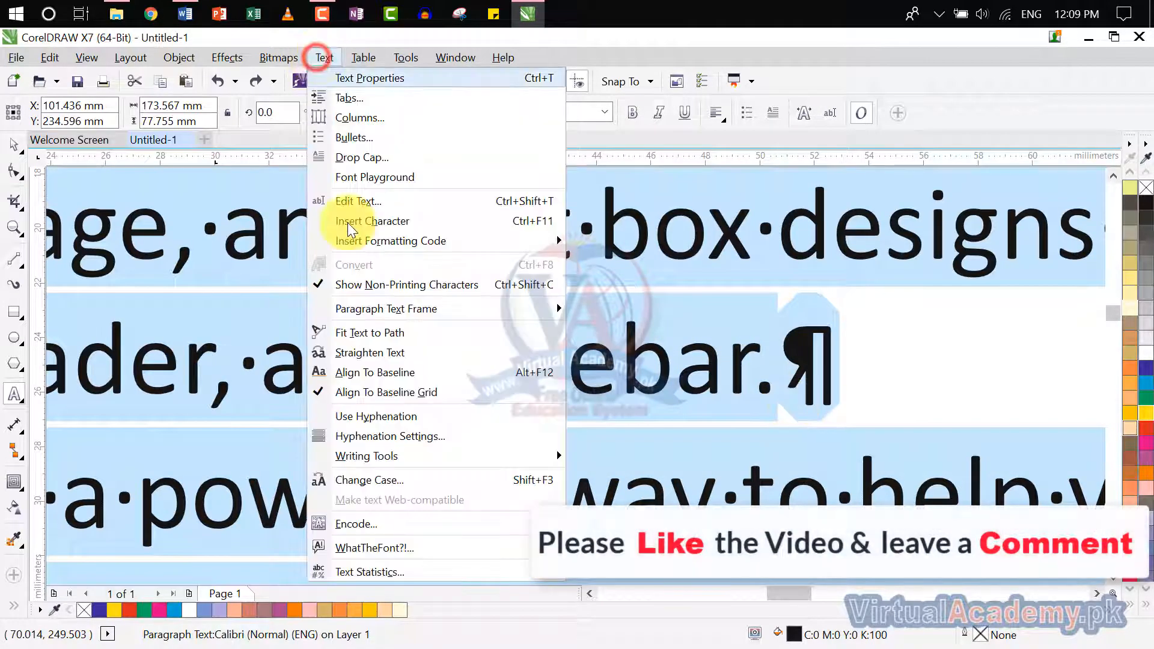
click(373, 283)
scroll(544, 341, down, 4)
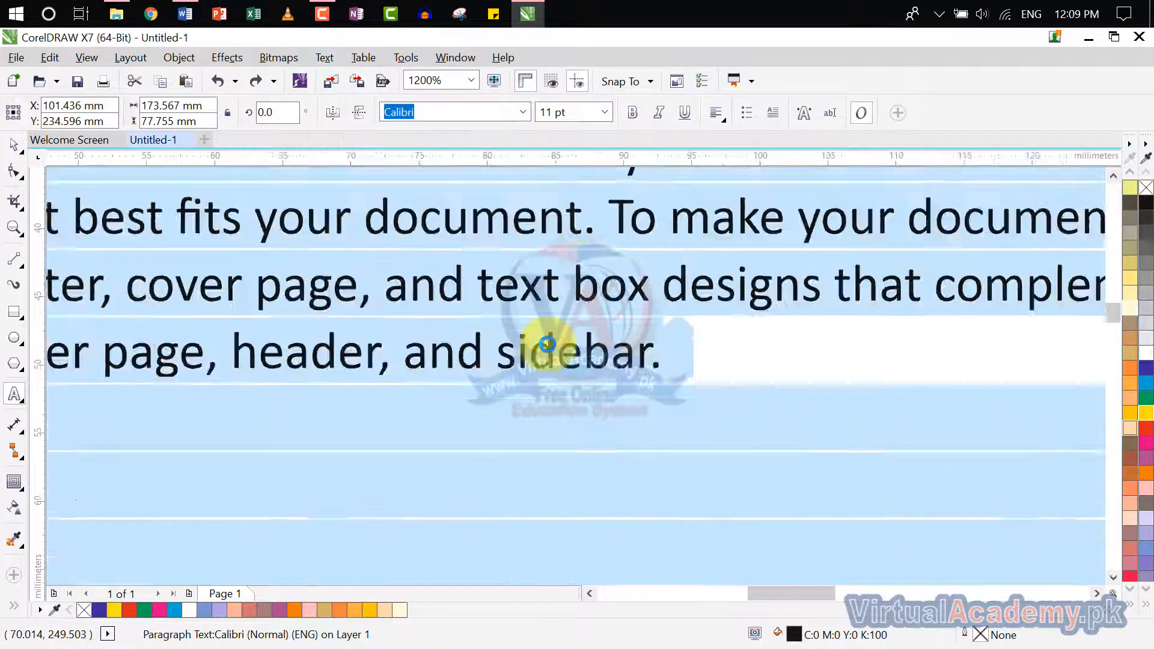
Step: Leave text editing, switch to the Pick tool and clear the selection
click(330, 301)
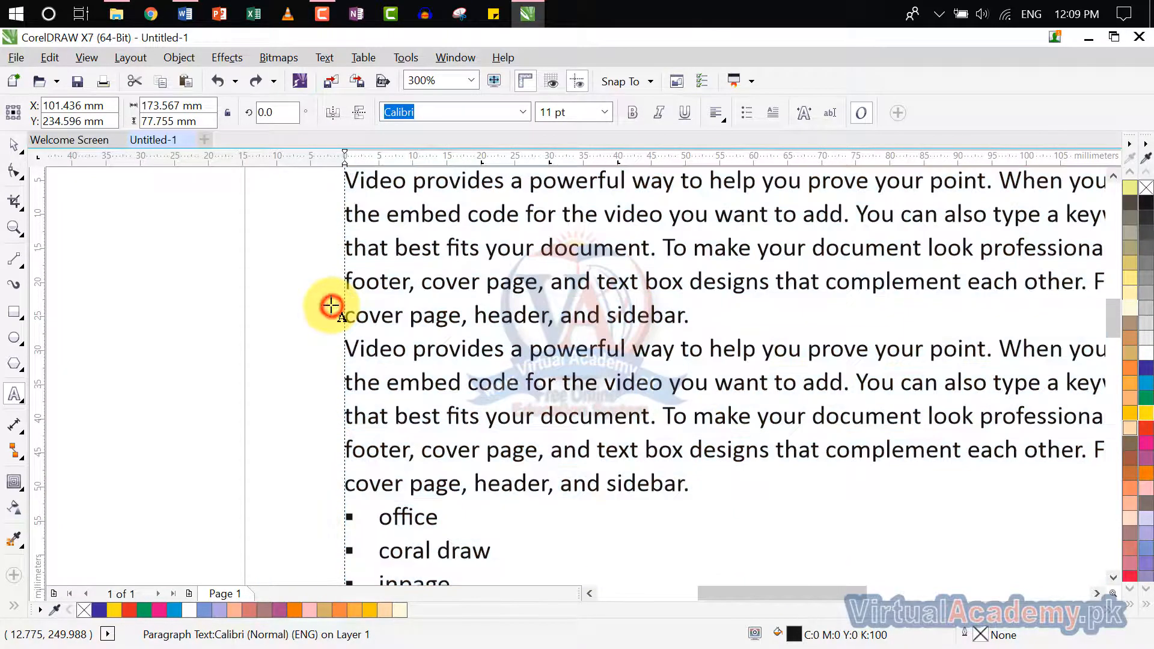
scroll(330, 302, down, 2)
click(200, 313)
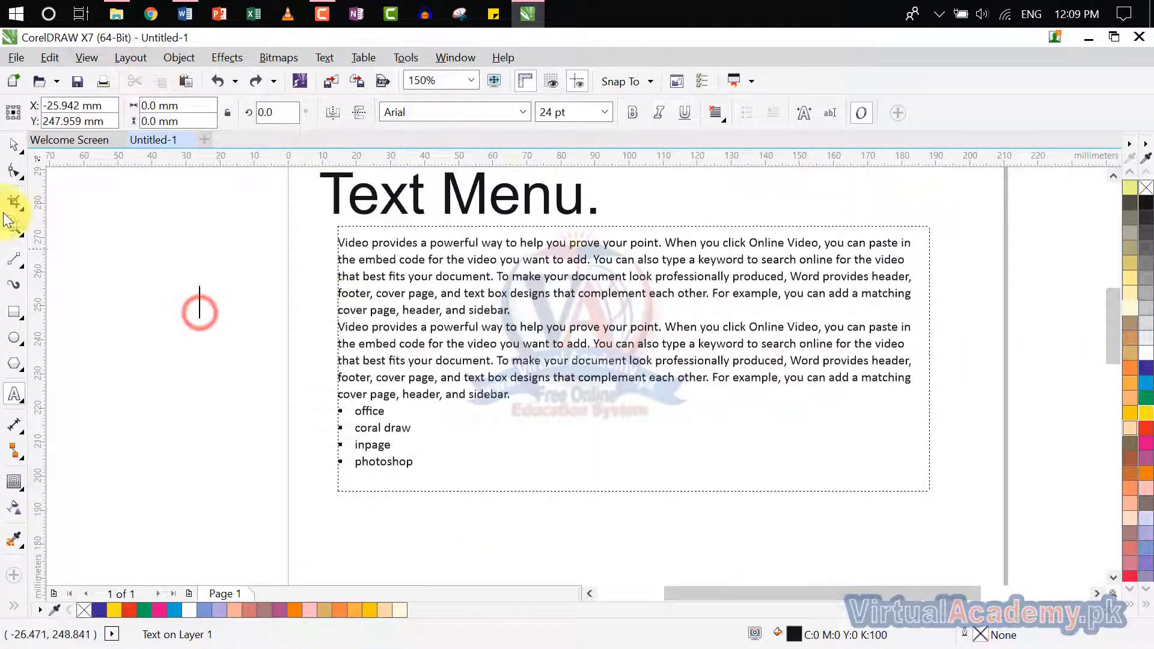
click(14, 145)
click(267, 293)
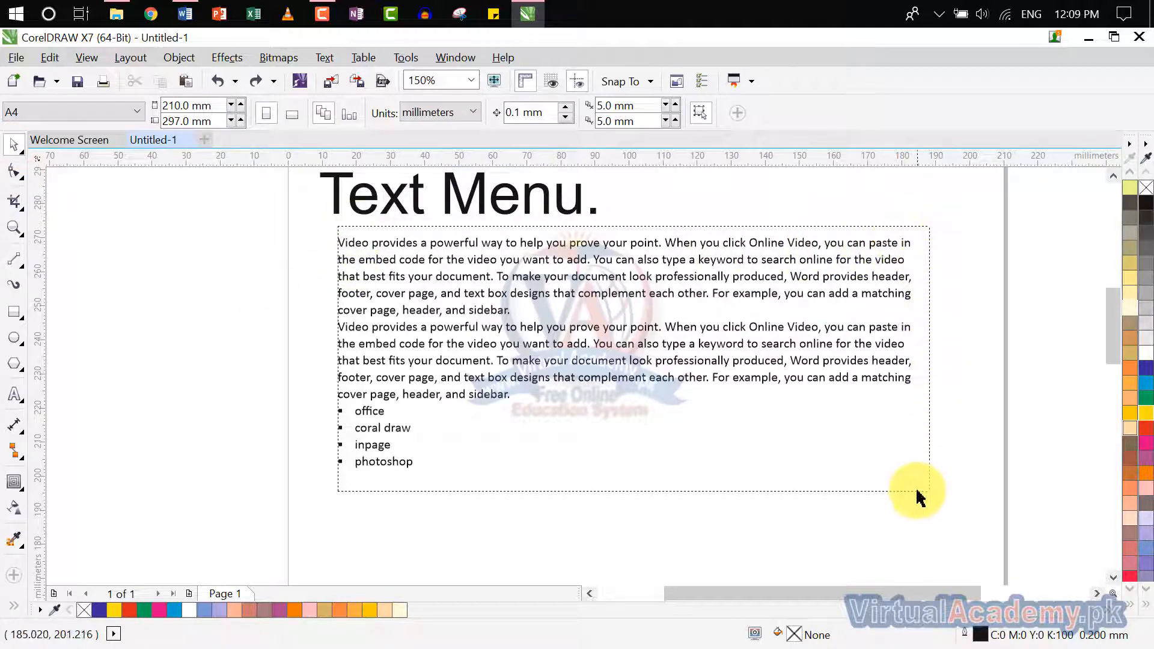
click(639, 349)
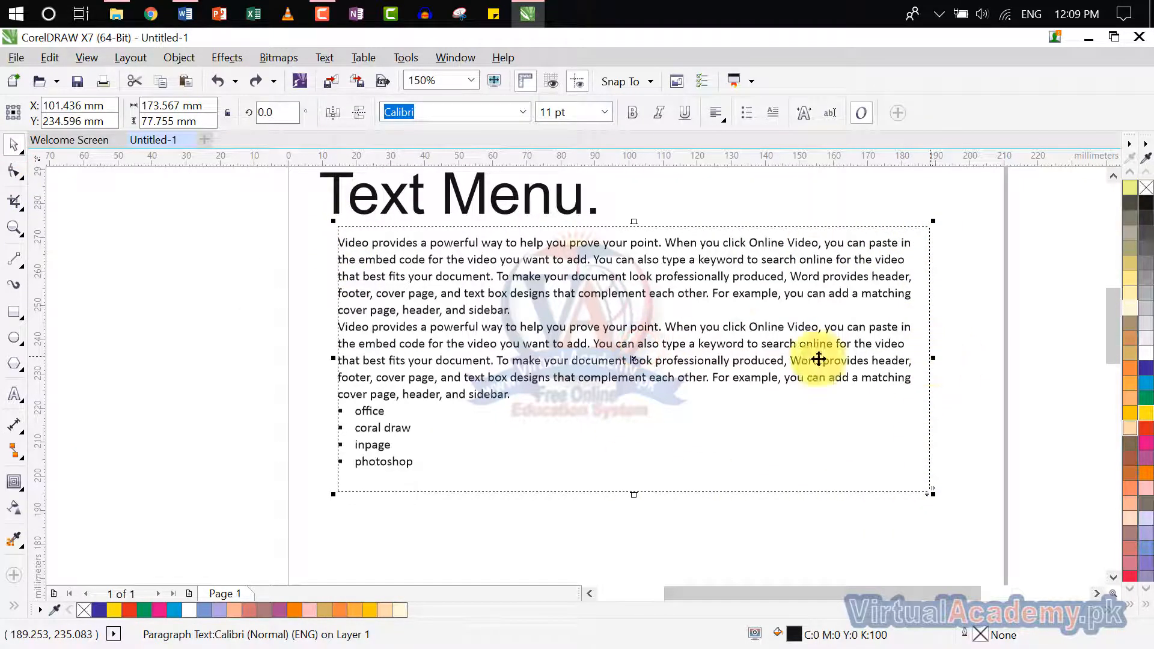
drag(683, 247, 679, 316)
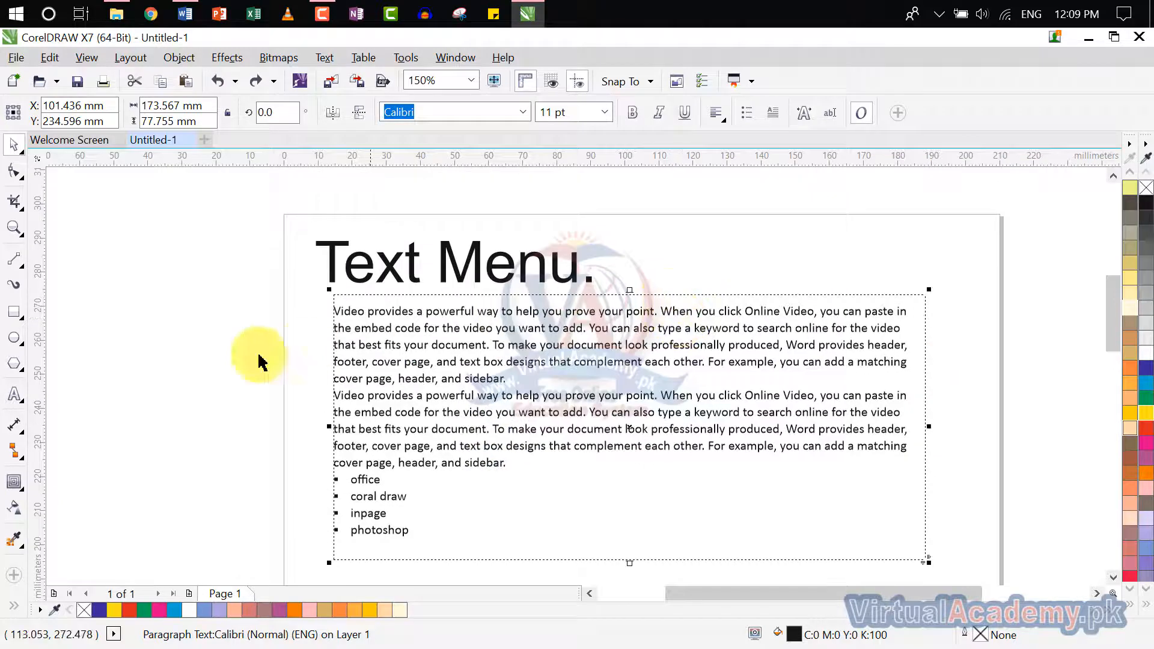
click(207, 354)
scroll(438, 301, up, 1)
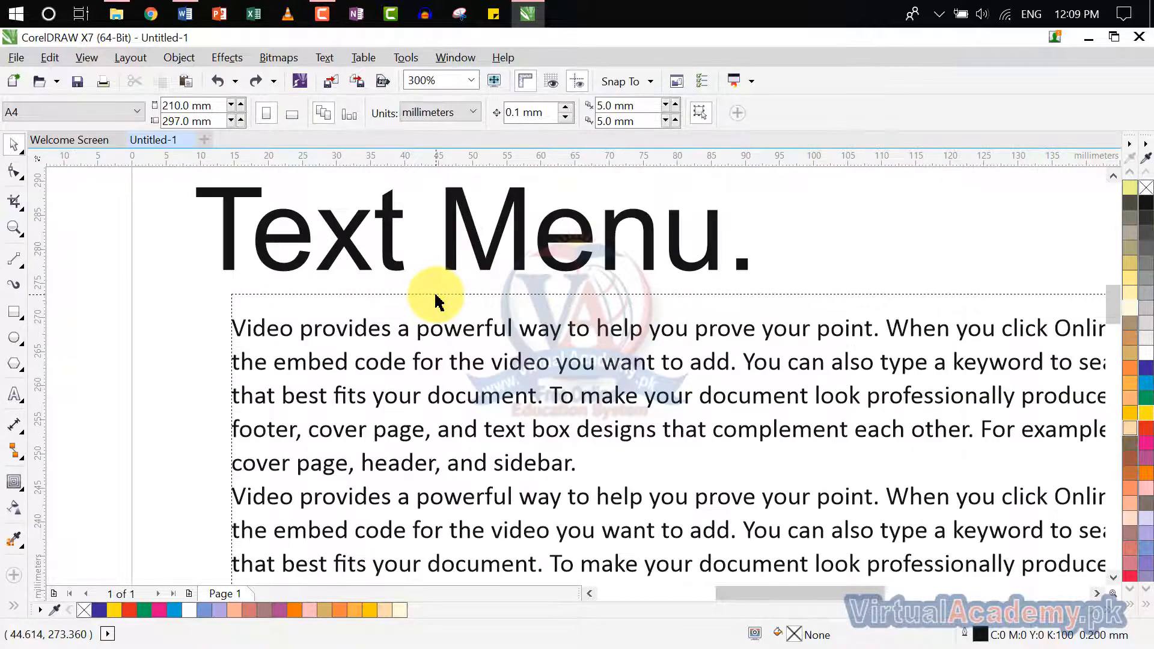
Step: Turn off Show Text Frames for paragraph text, and check the body text both selected and deselected
click(293, 307)
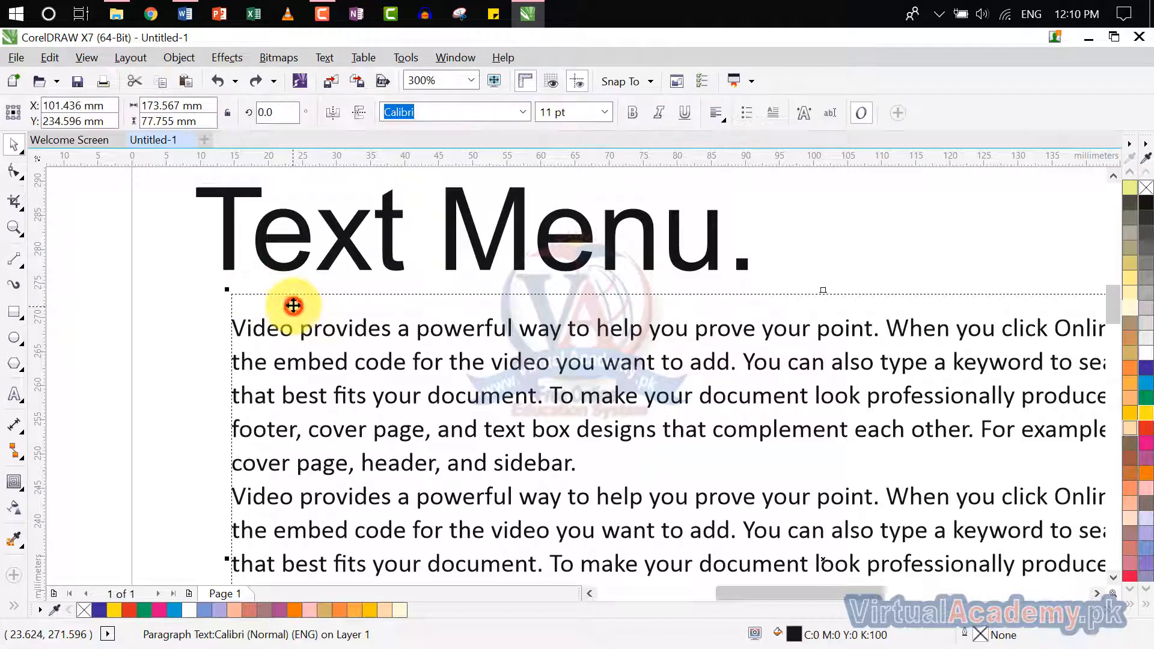
click(334, 59)
mouse_move(389, 319)
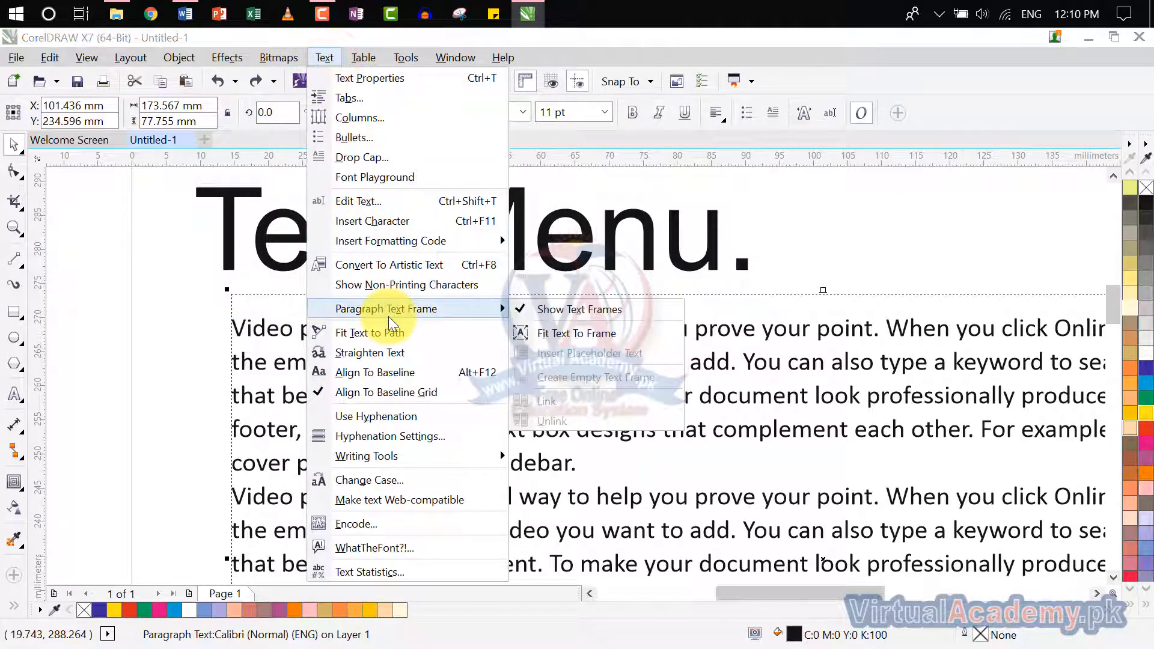
click(593, 317)
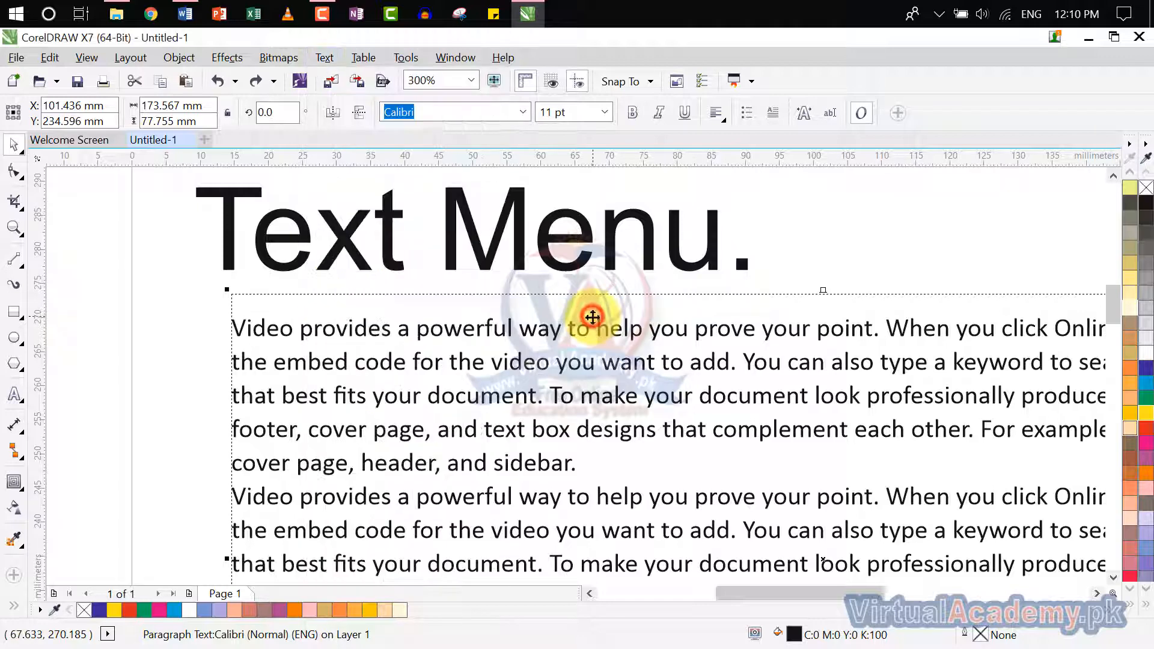
click(188, 310)
scroll(189, 308, down, 3)
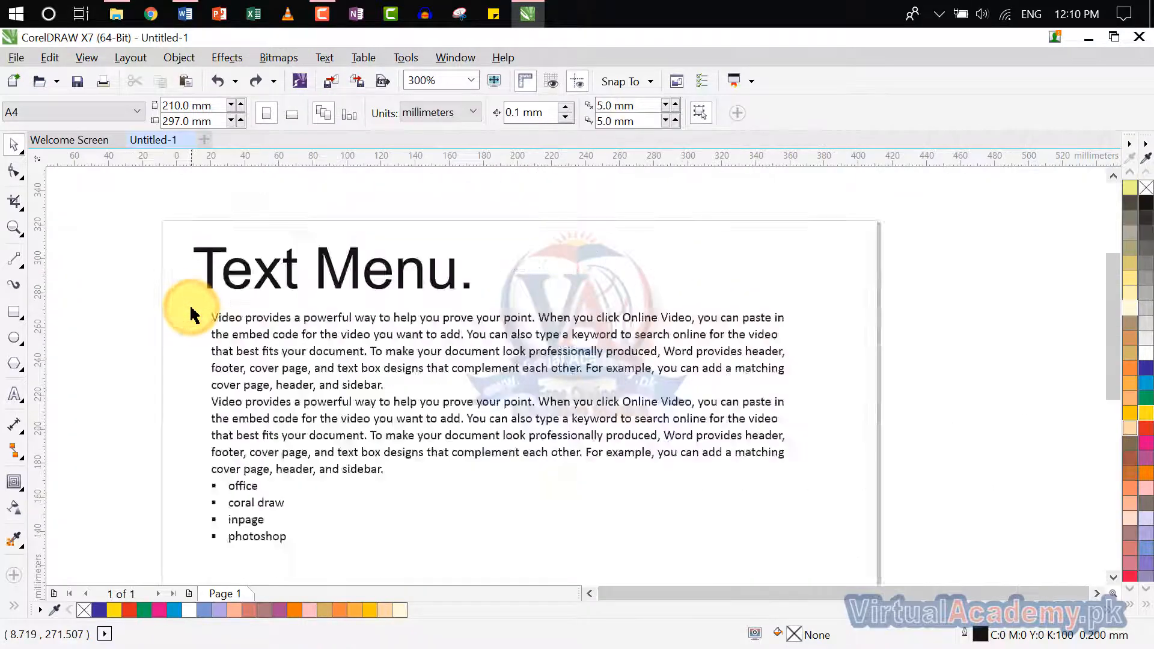
scroll(448, 358, up, 3)
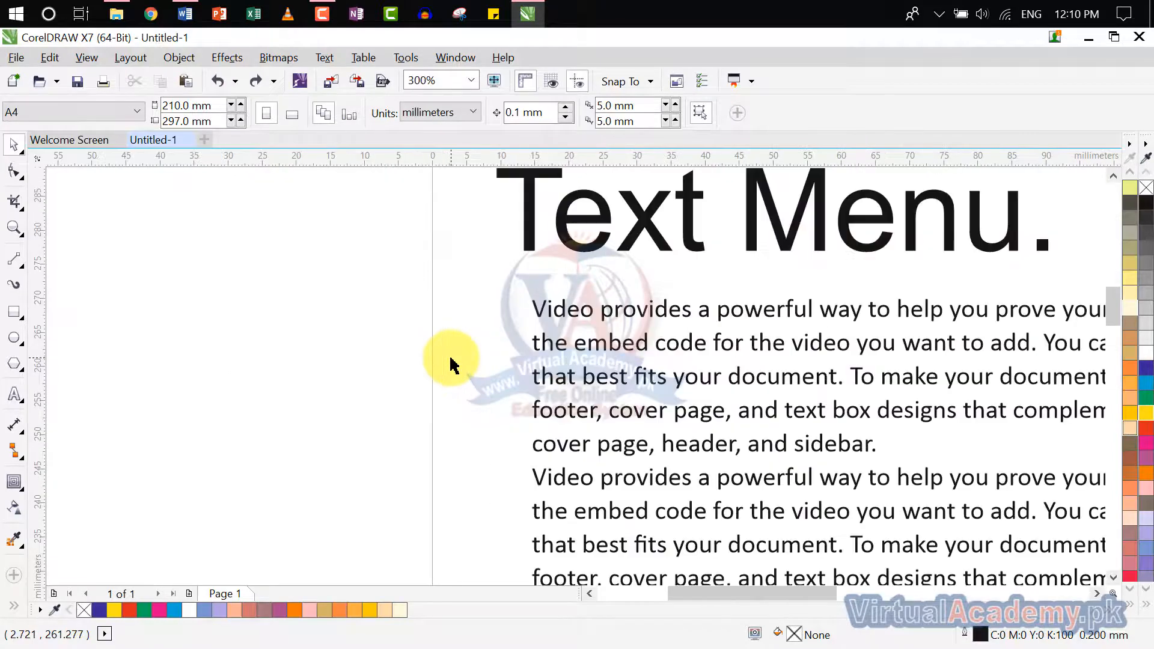
click(586, 330)
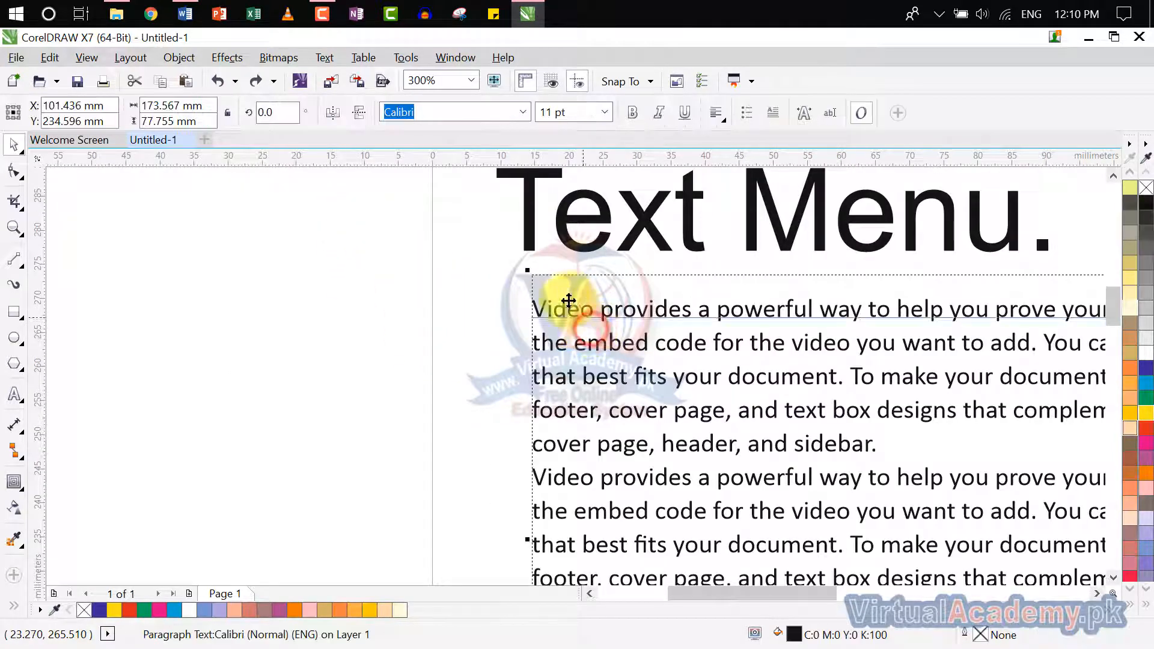
click(433, 313)
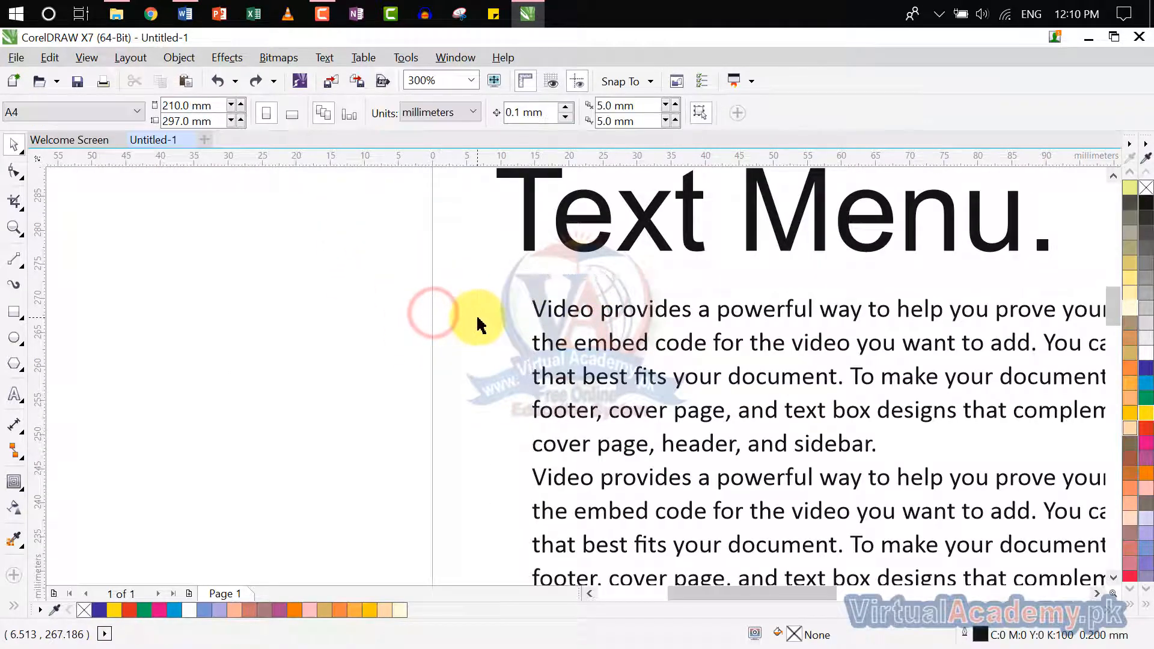
Step: Turn Show Text Frames back on for paragraph text
click(318, 58)
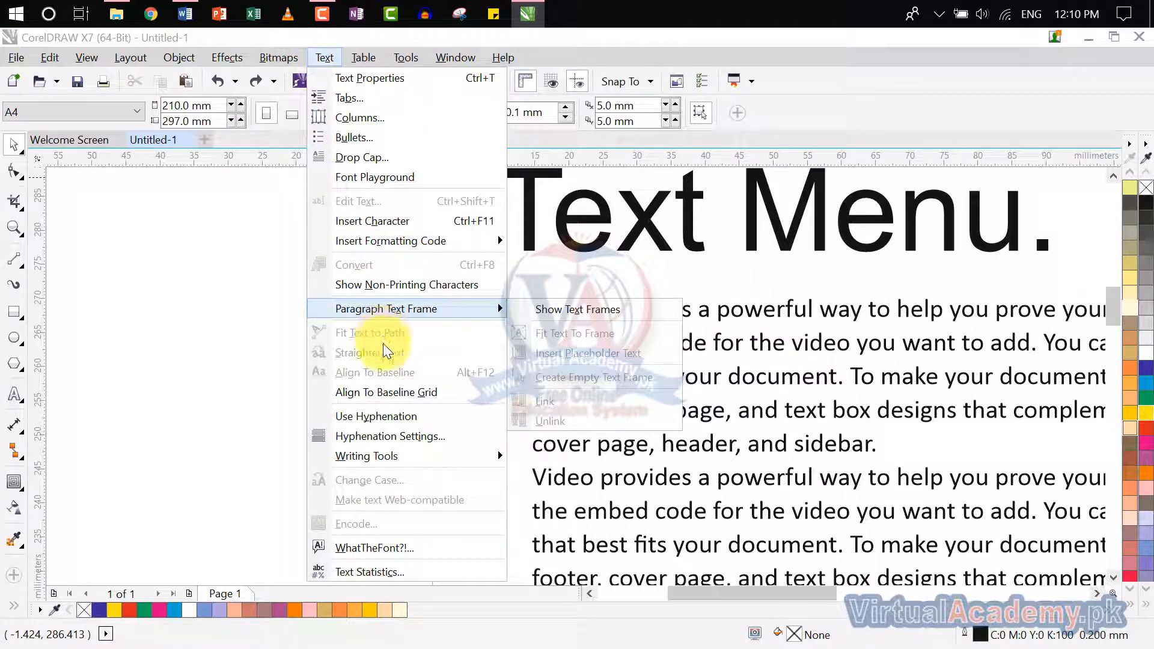
click(586, 313)
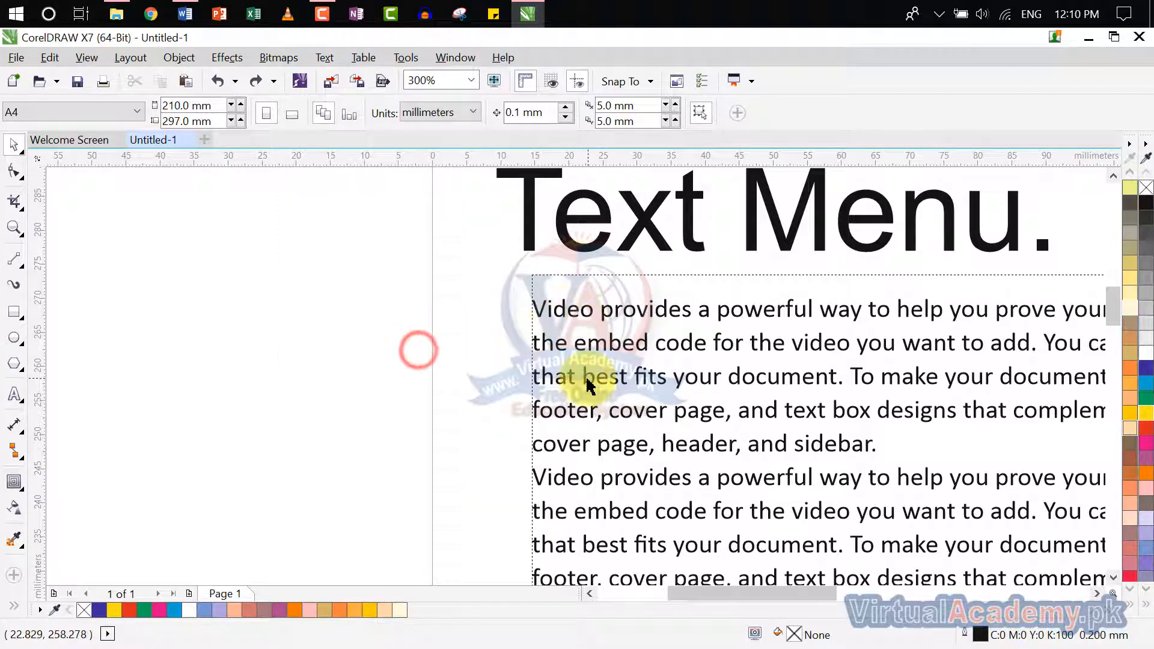
scroll(585, 385, down, 1)
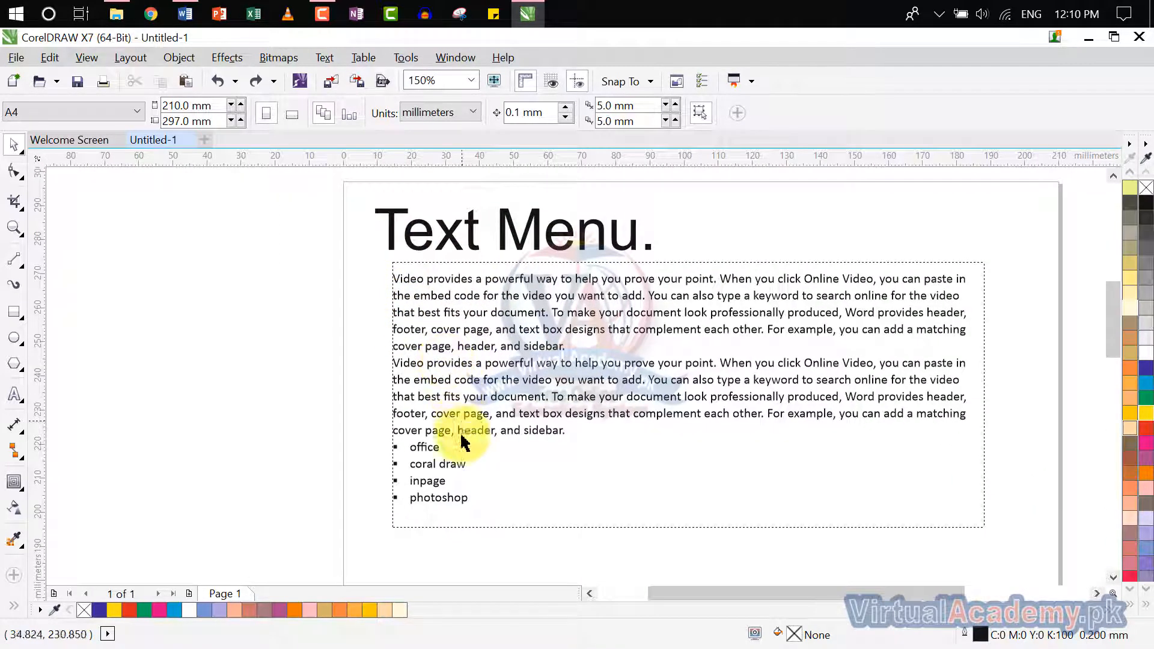
Step: Select the body paragraph text and enlarge its frame to about 174 mm wide and 100 mm high
click(889, 395)
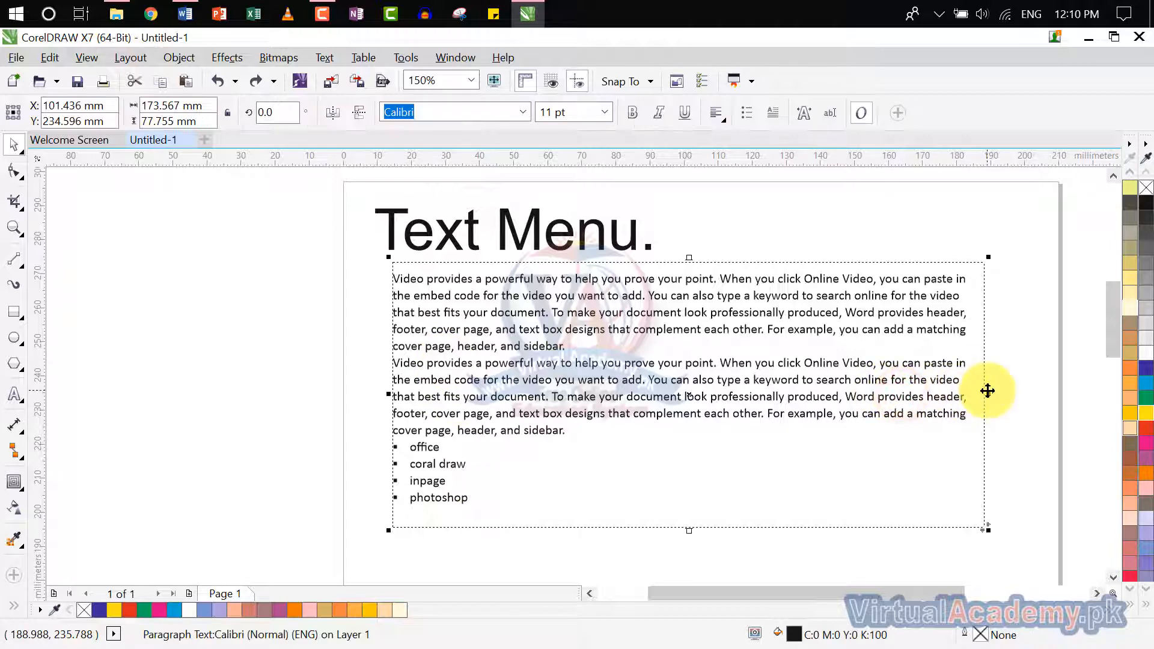
mouse_move(989, 393)
mouse_down()
mouse_move(1015, 395)
mouse_move(990, 394)
mouse_up()
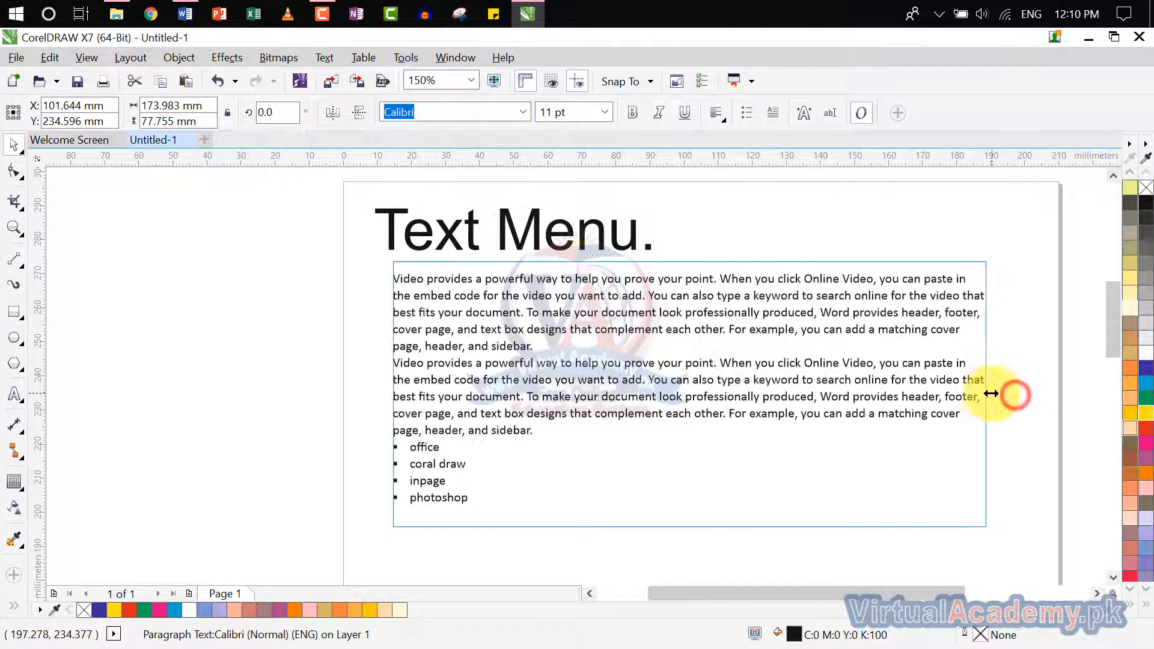
double_click(474, 498)
drag(473, 497, 408, 267)
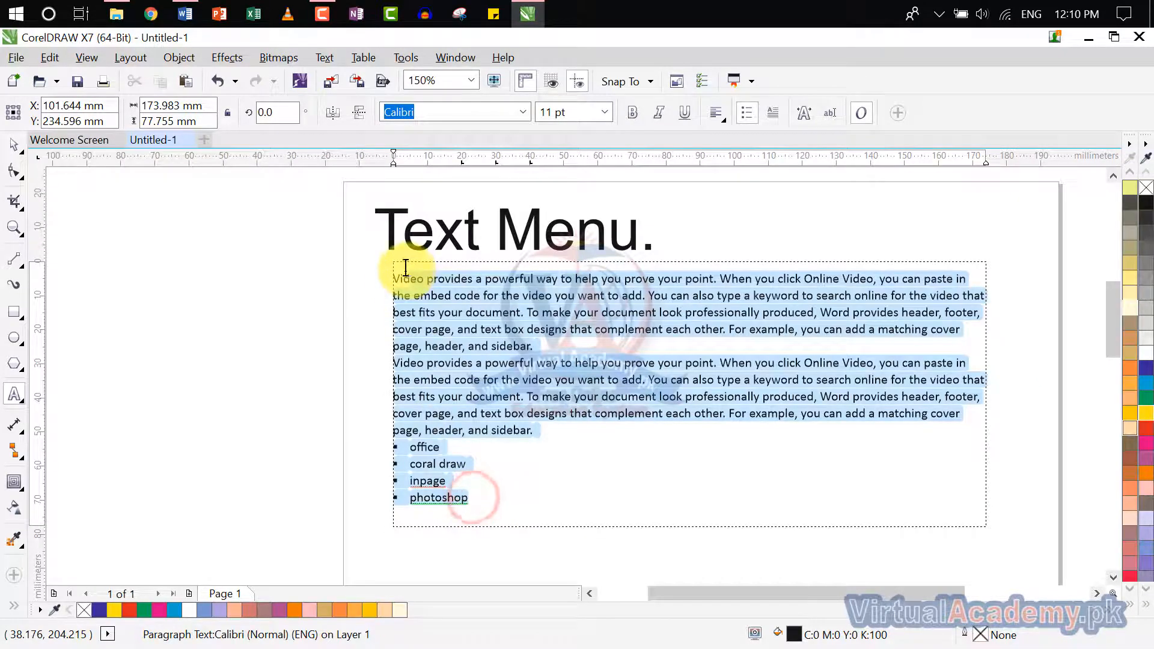
click(562, 409)
drag(562, 408, 529, 346)
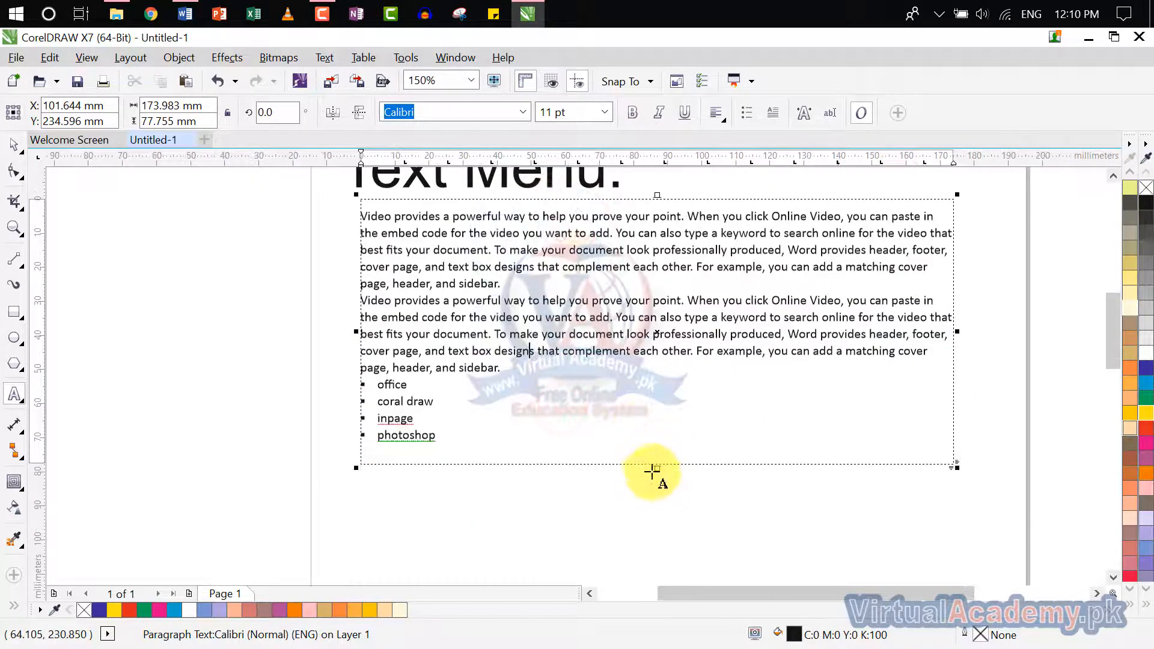
drag(659, 469, 639, 528)
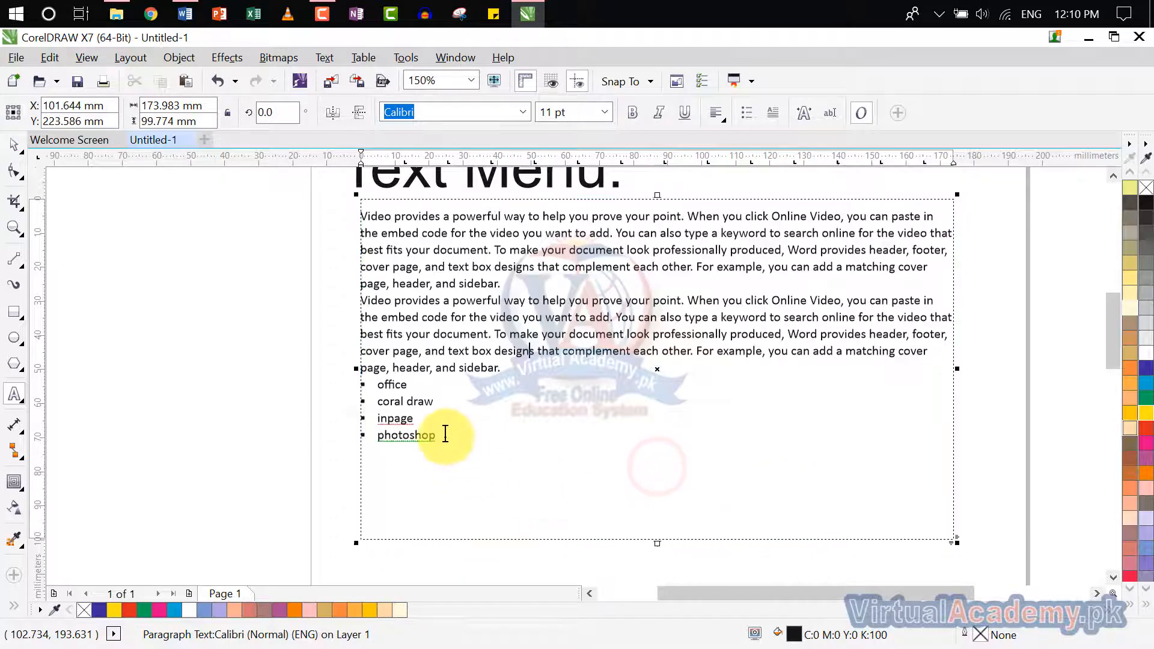
Step: Select all the body text, apply Fit Text To Frame, and undo the fitting
drag(446, 437, 369, 219)
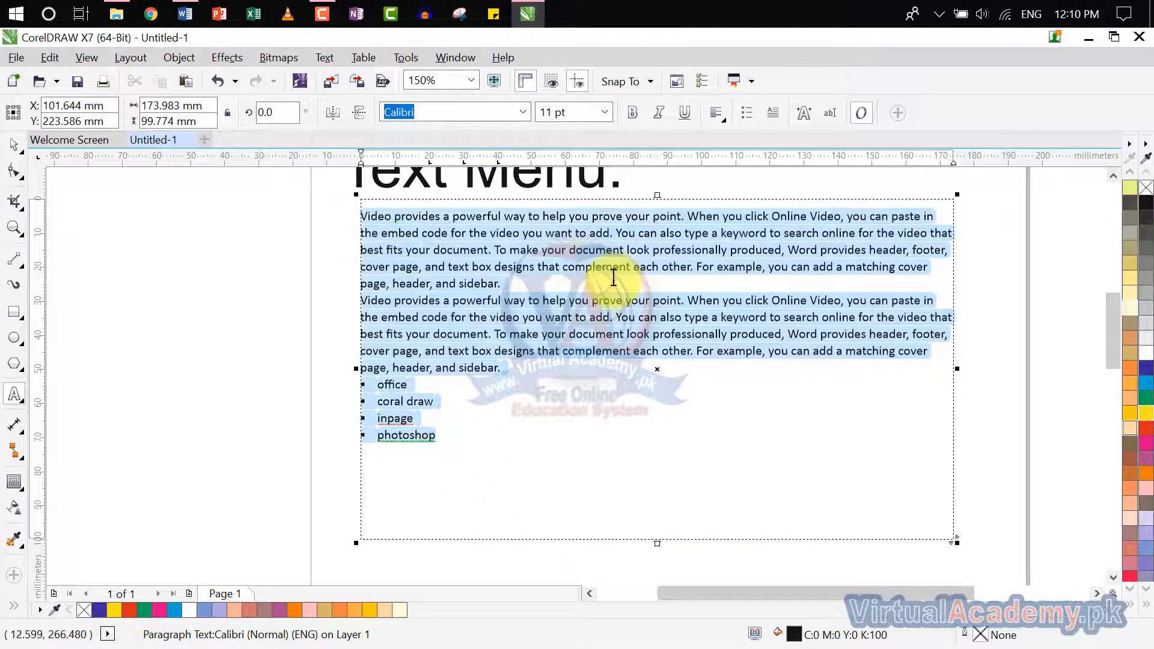
click(336, 60)
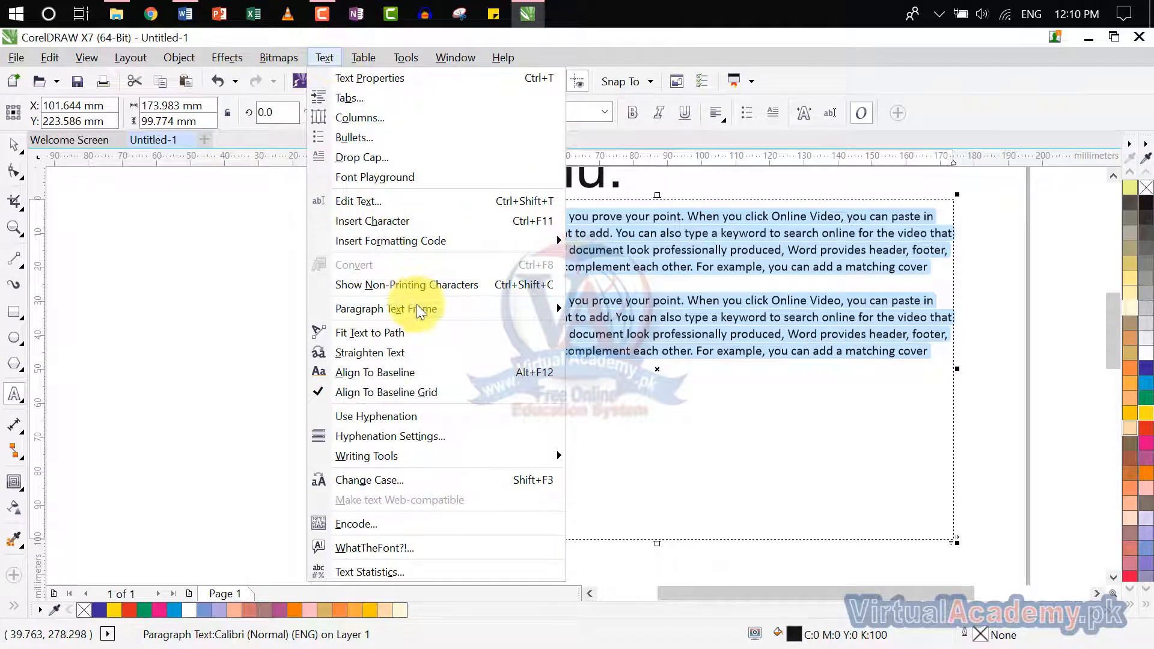
mouse_move(418, 310)
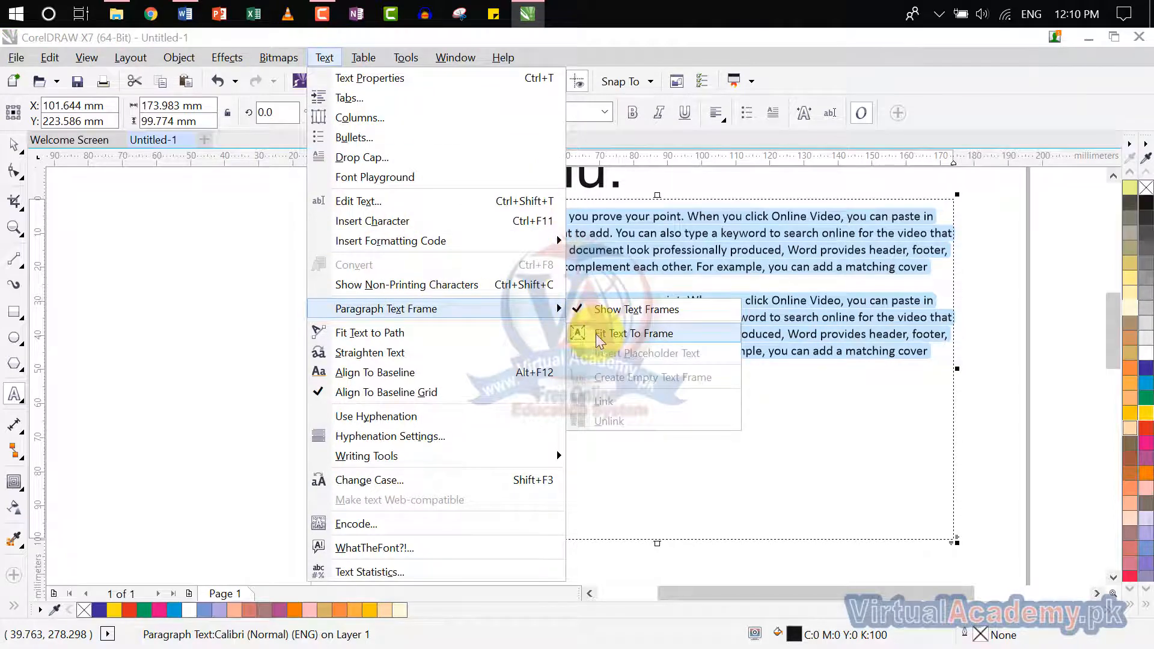
click(595, 333)
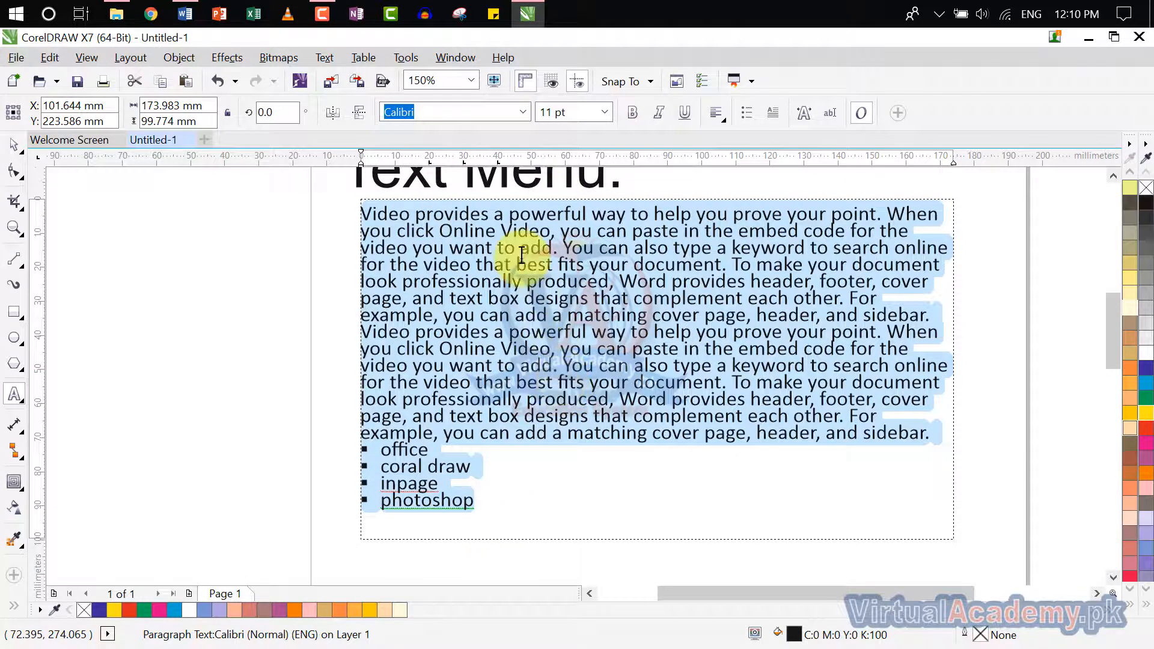
key(ctrl+z)
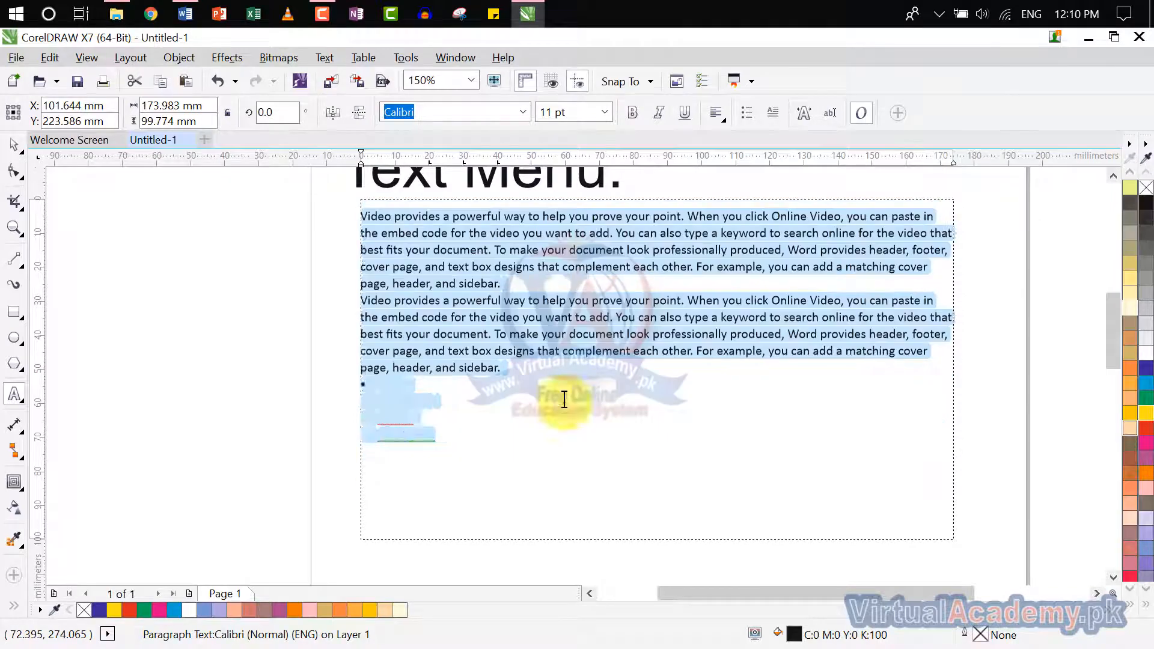
Step: Reduce the height of the body text frame to about 74 mm
drag(658, 543, 662, 455)
scroll(606, 414, up, 1)
drag(605, 414, 570, 477)
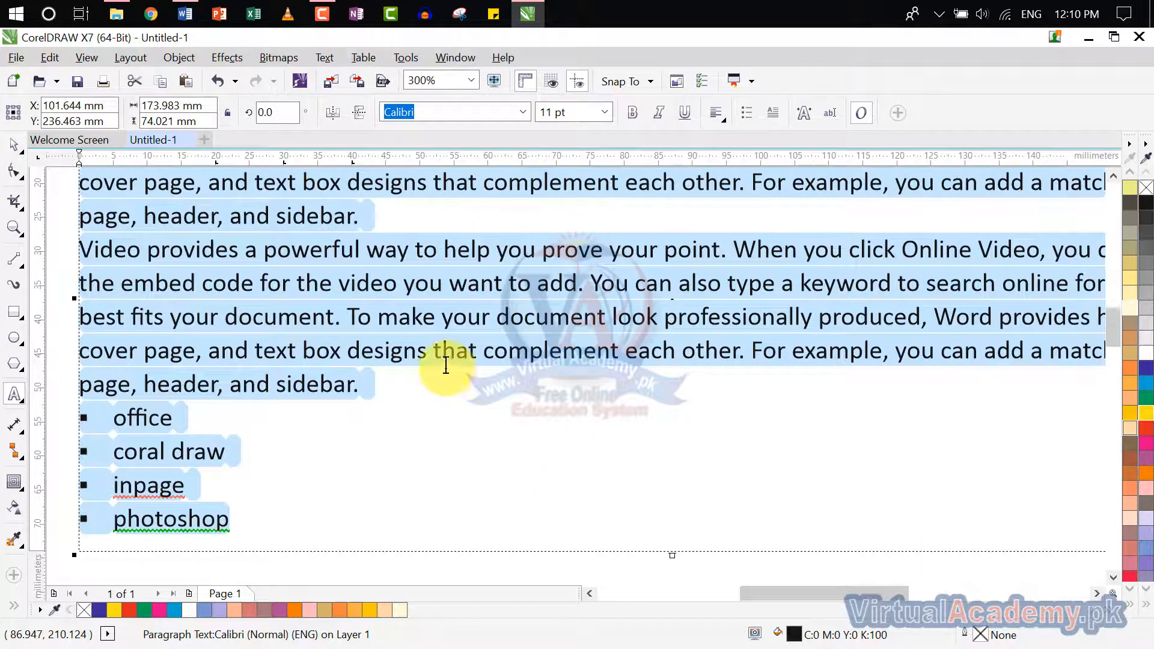
drag(455, 392, 505, 448)
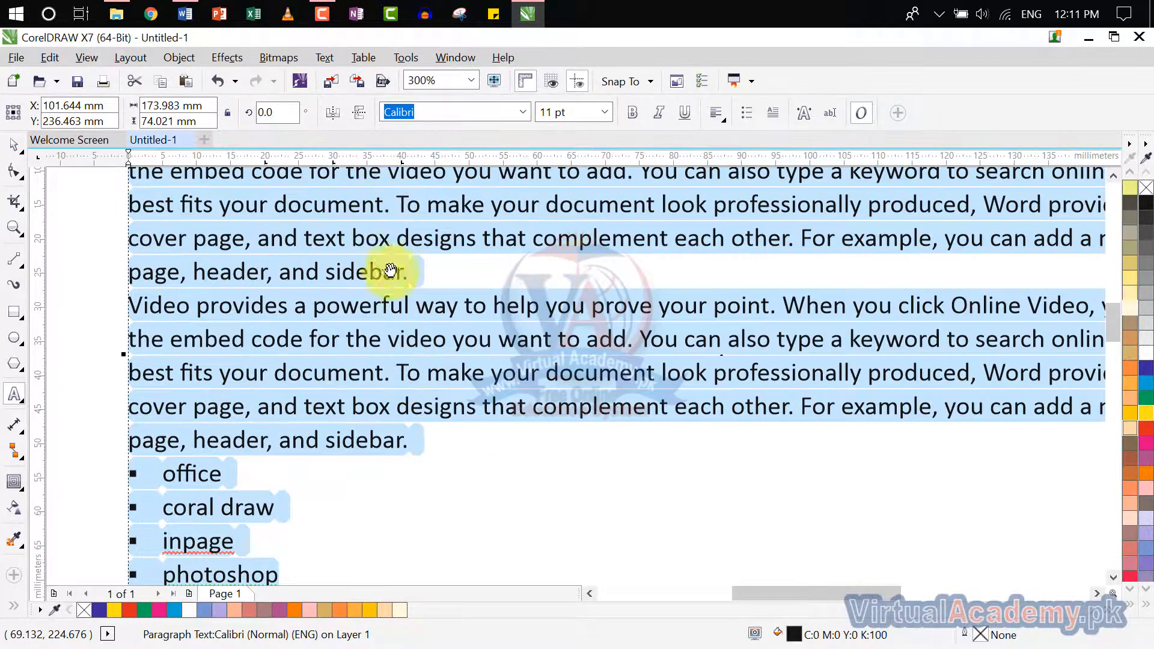
drag(390, 270, 392, 276)
click(312, 58)
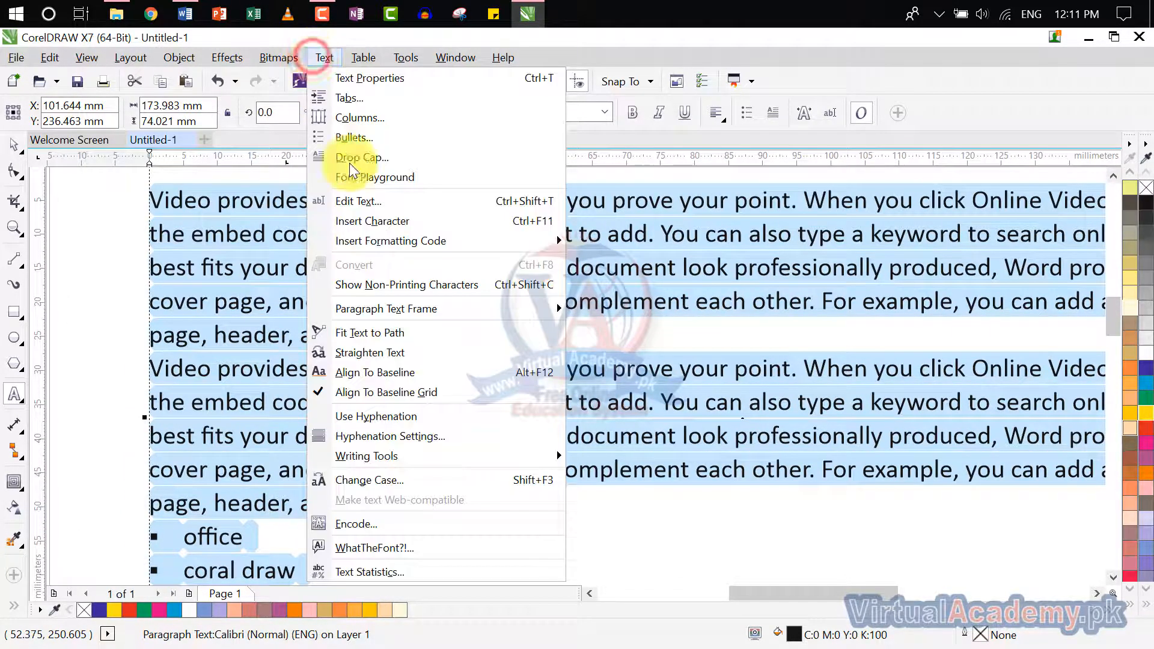
mouse_move(419, 317)
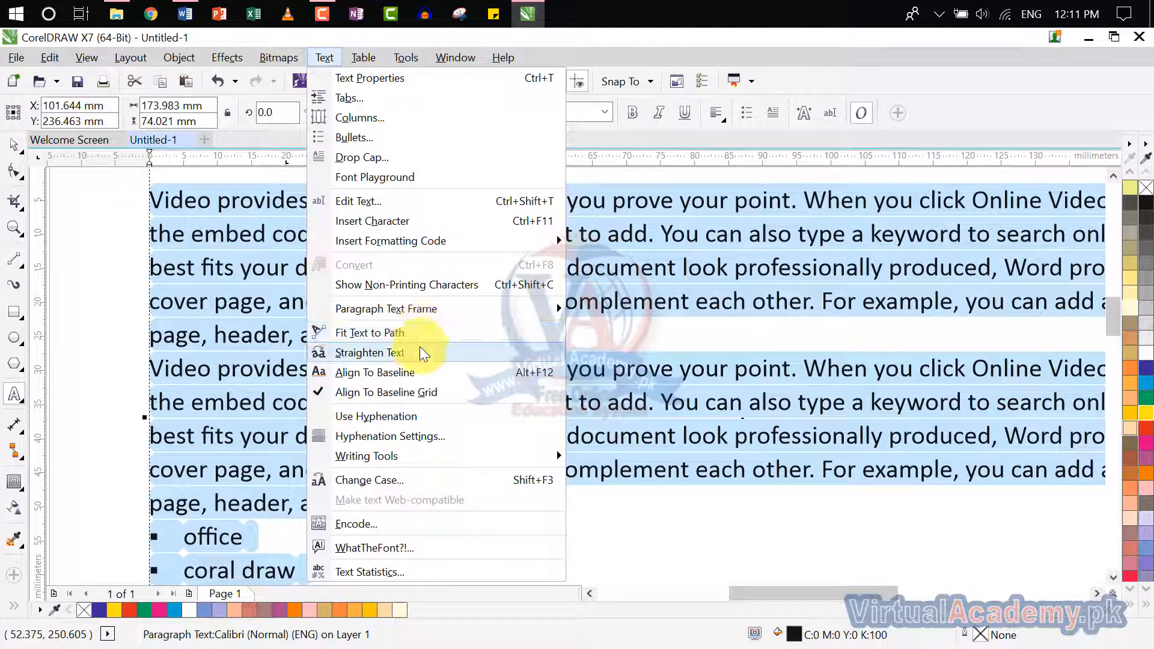
click(582, 351)
scroll(582, 350, down, 3)
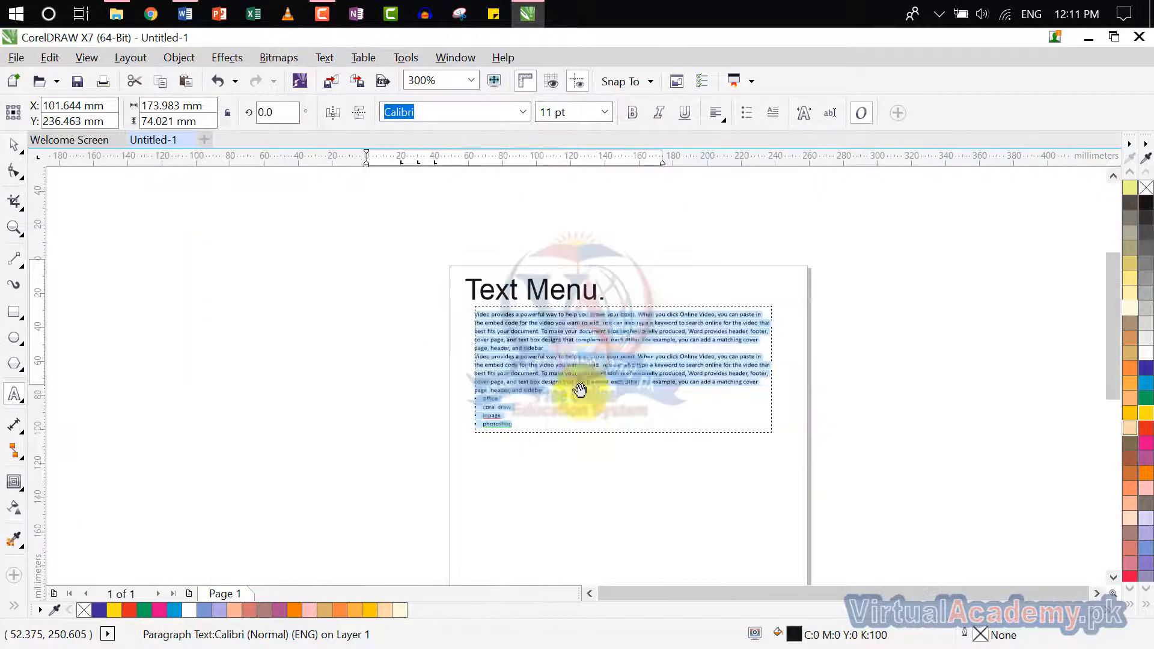
scroll(538, 441, up, 2)
drag(541, 444, 531, 386)
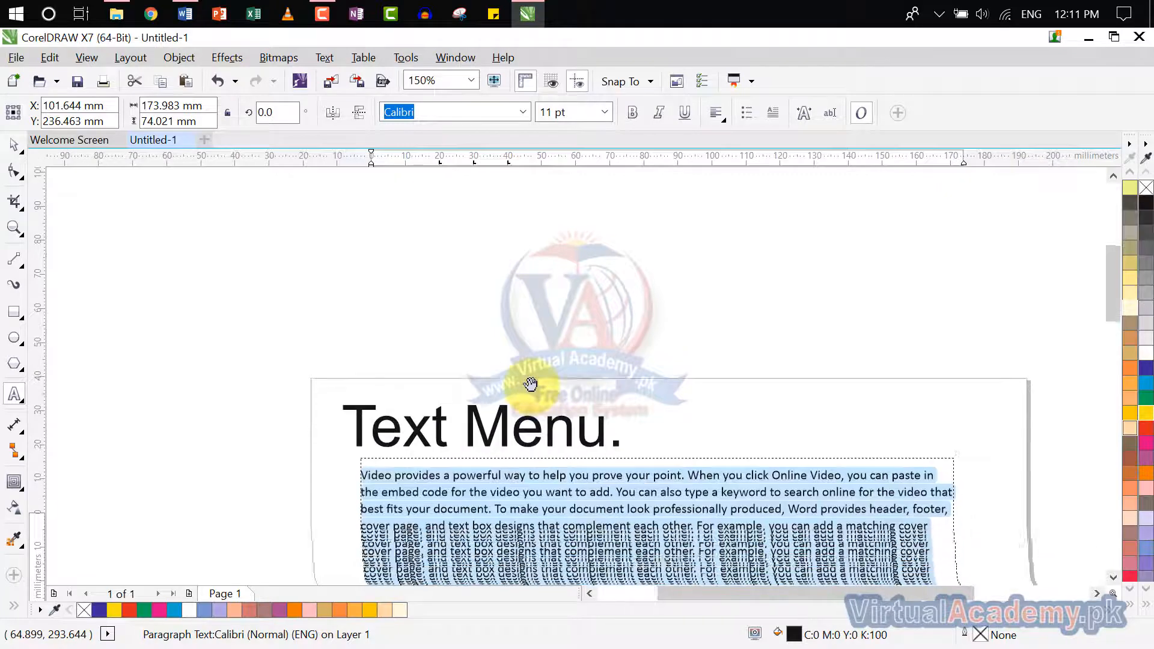
Step: Draw a nearly horizontal 2-Point Line about 119 mm long above the page
click(15, 211)
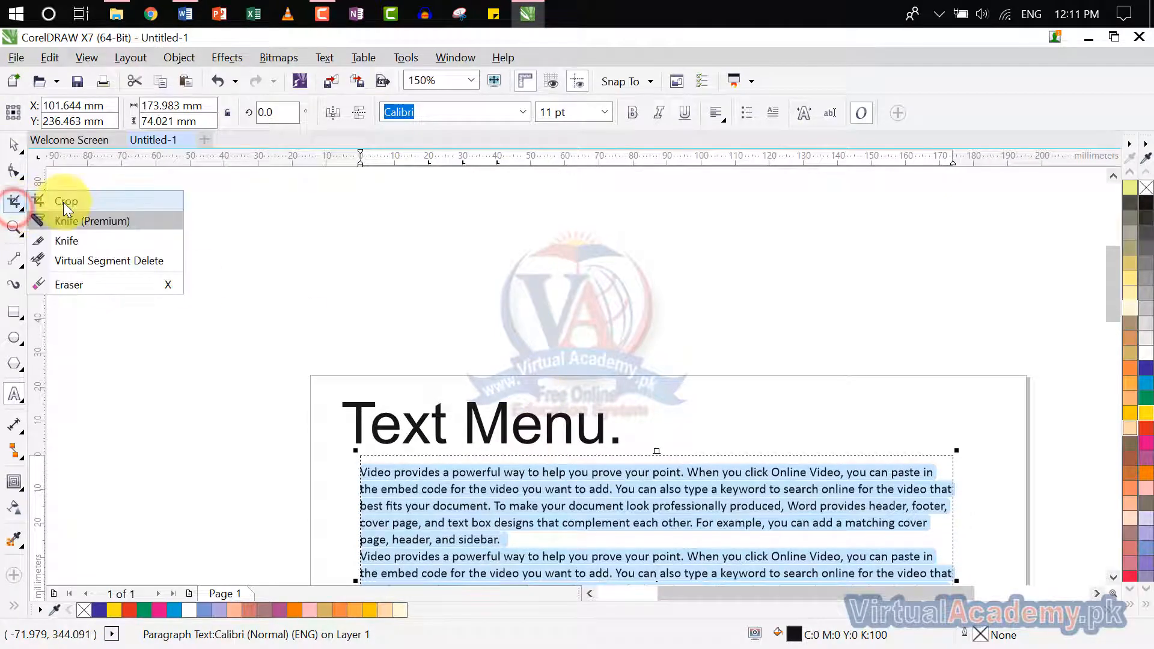
click(14, 259)
click(72, 277)
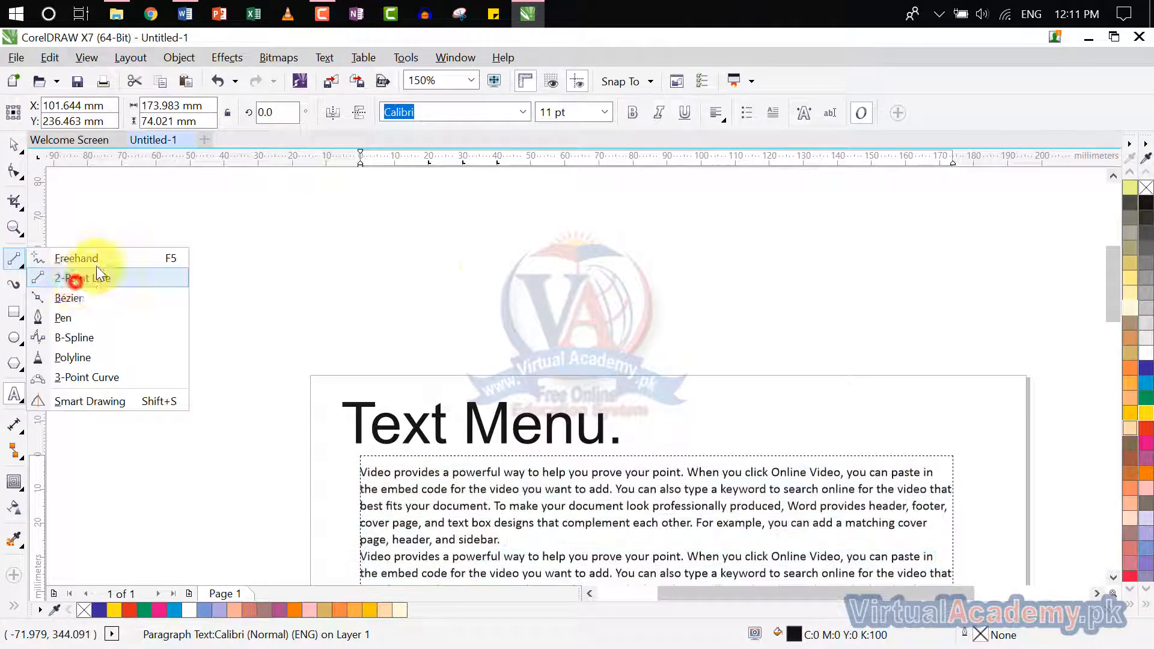
click(404, 275)
drag(451, 276, 849, 271)
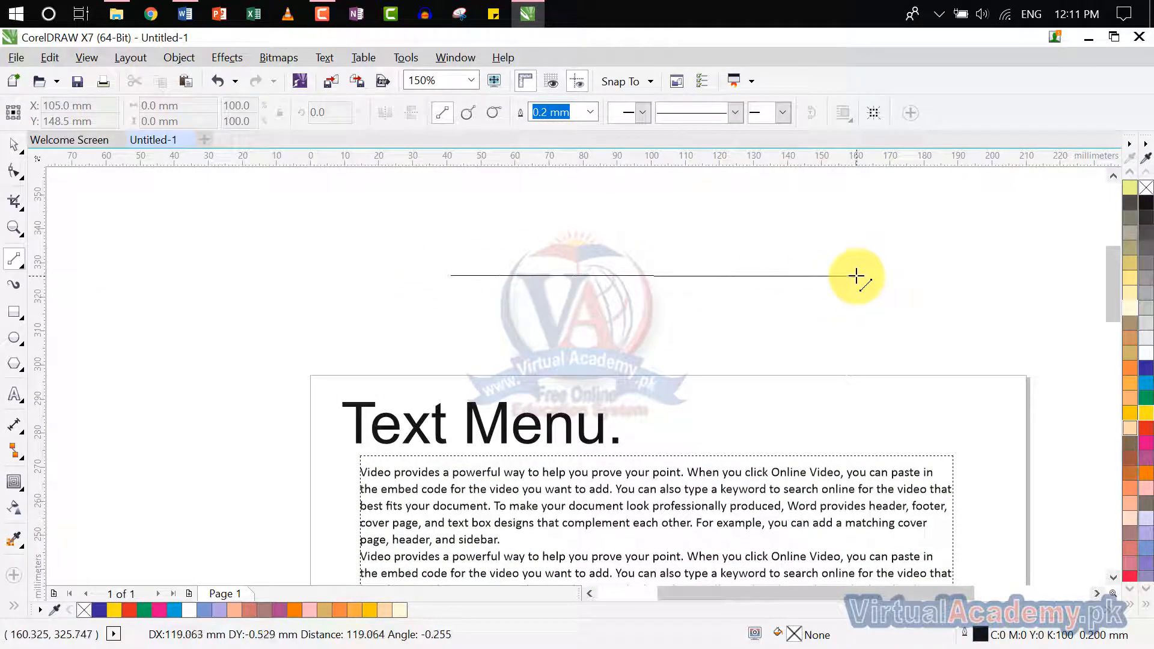
drag(857, 276, 857, 276)
Step: Use the Shape tool to convert the straight line above the page to a curve
scroll(703, 276, up, 2)
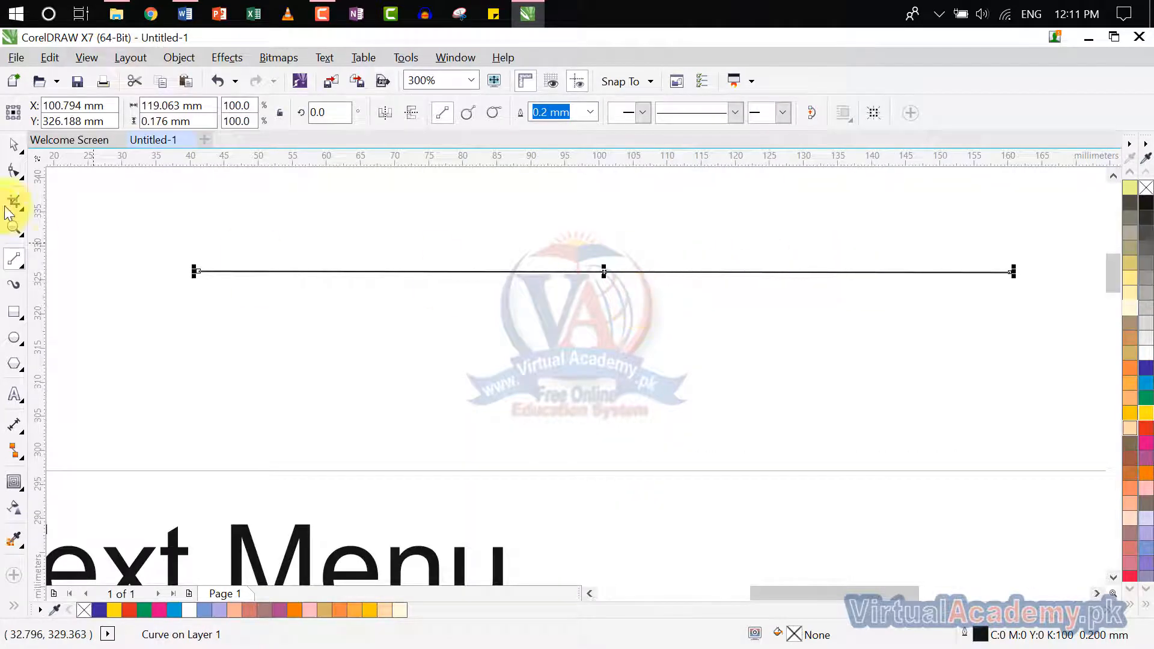
click(12, 180)
click(108, 171)
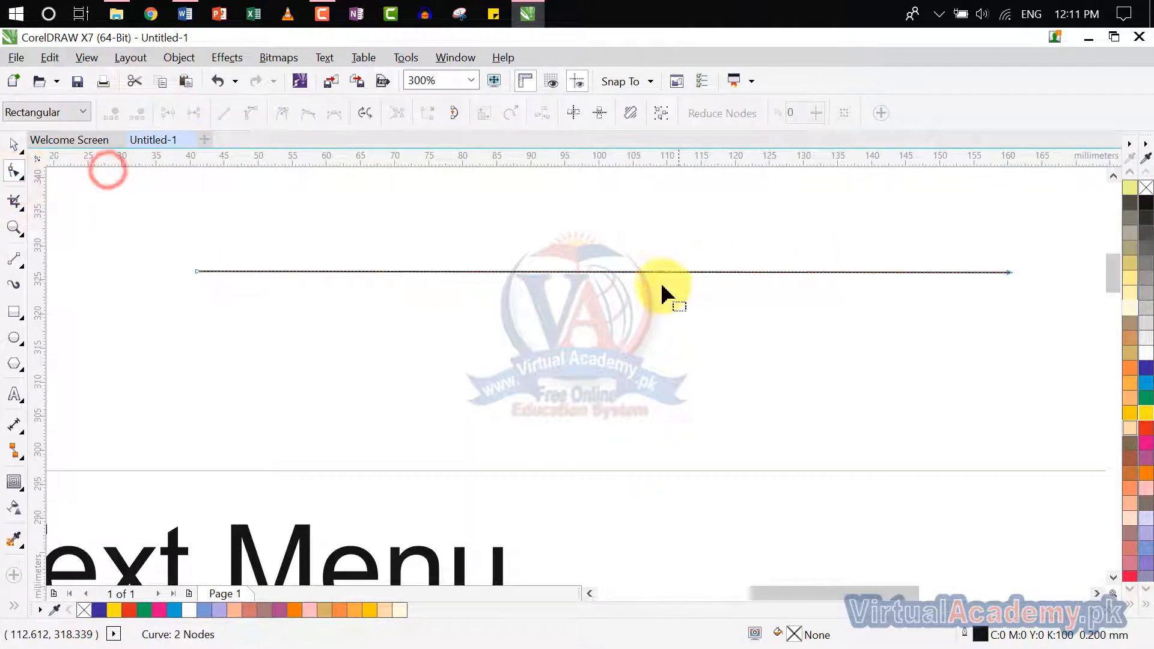
right_click(624, 278)
click(614, 278)
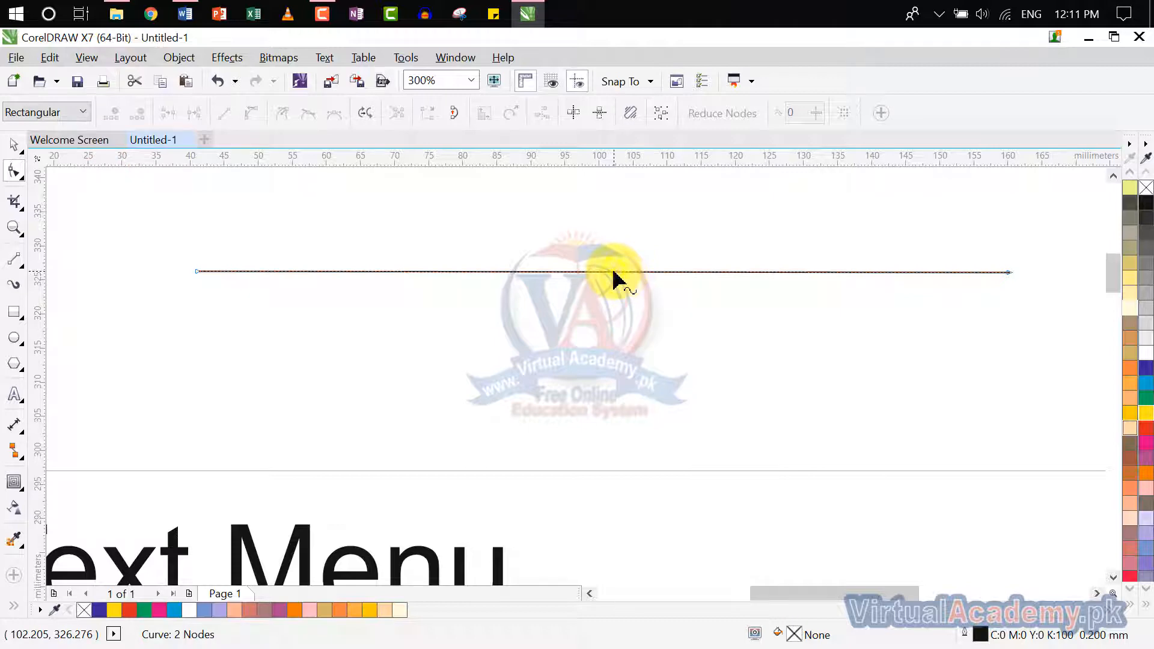
right_click(614, 275)
click(637, 343)
click(611, 271)
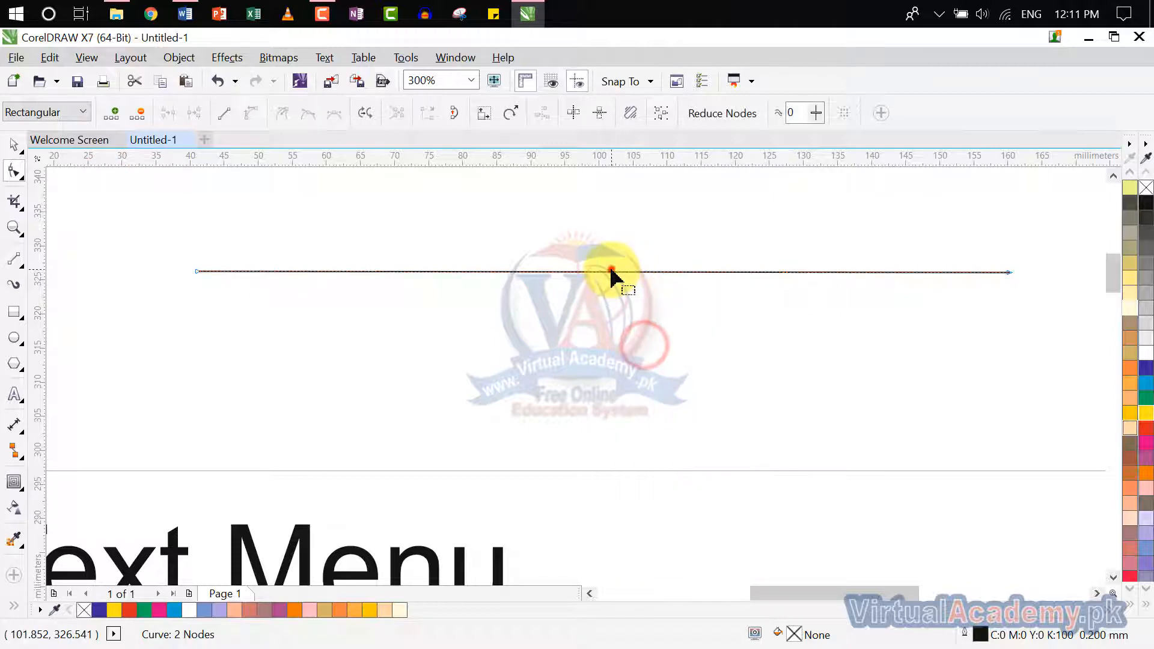
click(611, 270)
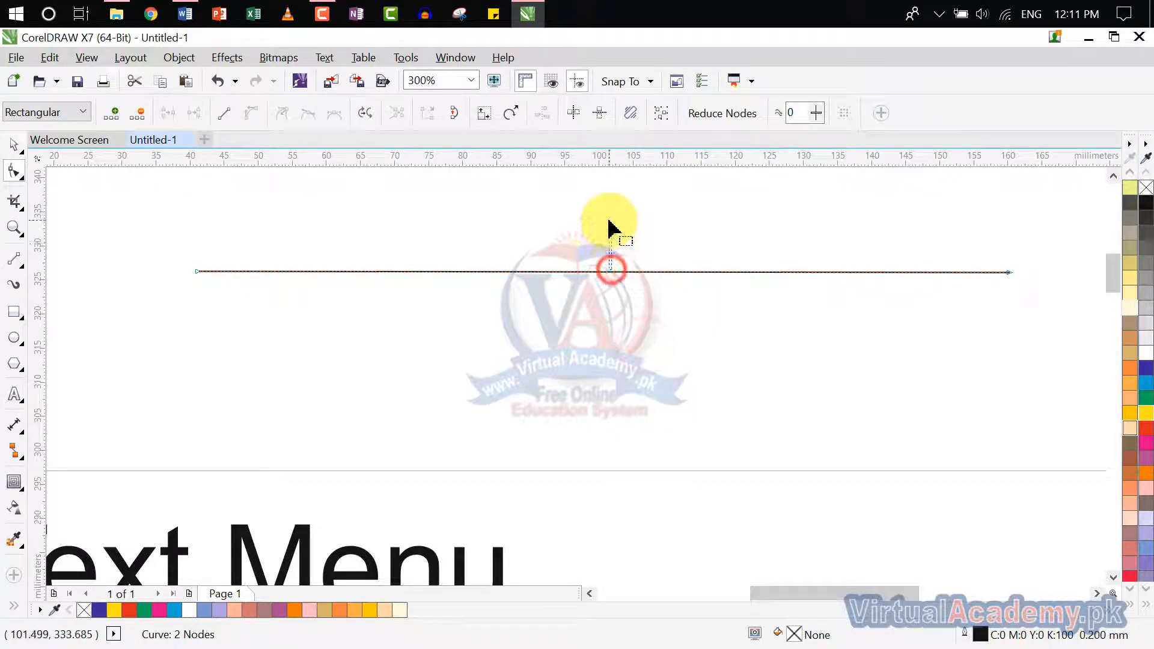
right_click(598, 277)
click(637, 327)
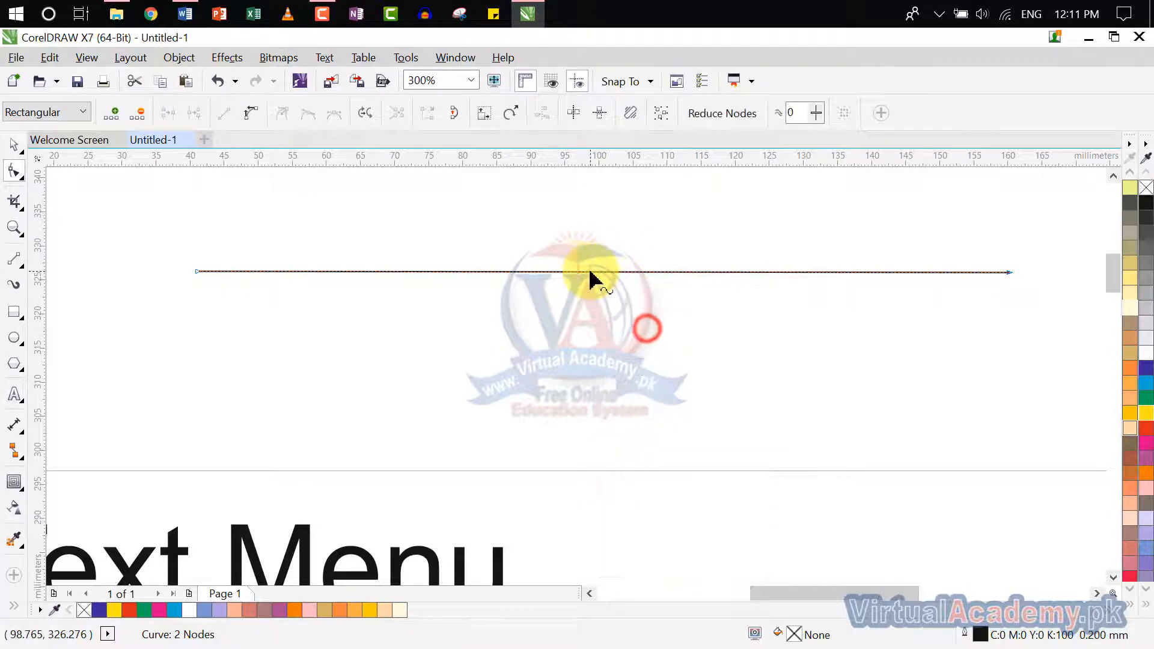
right_click(591, 274)
click(628, 343)
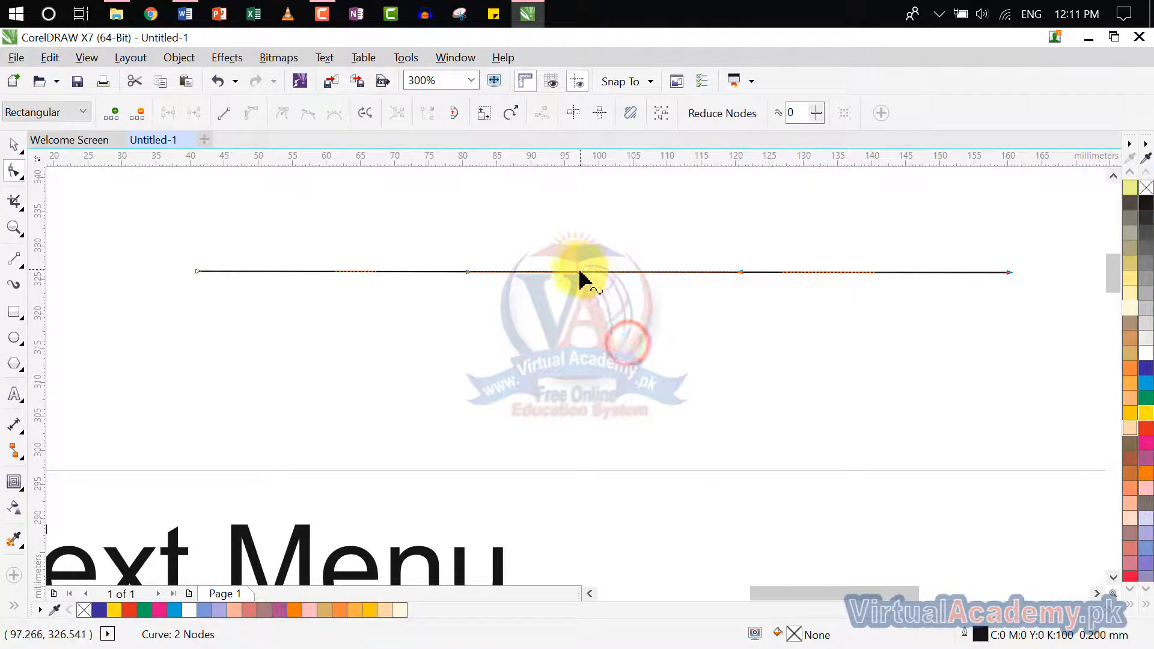
Step: Bend the middle of the converted line upward into a symmetrical arch about 22.5 mm high
drag(580, 273, 587, 179)
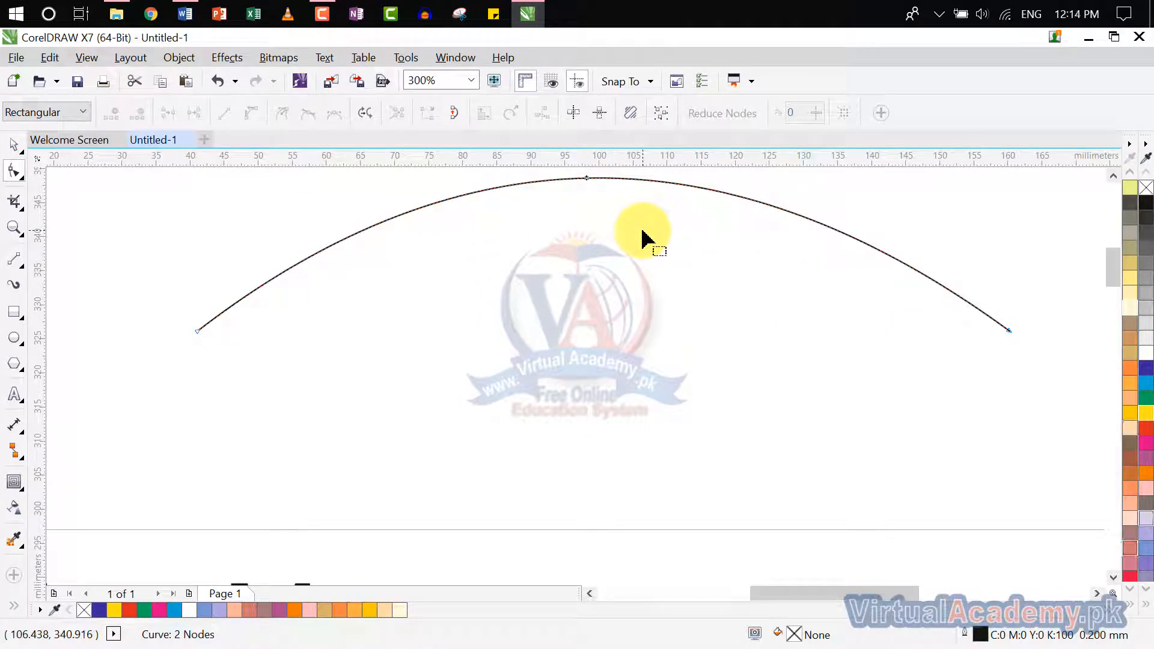
drag(561, 266, 581, 343)
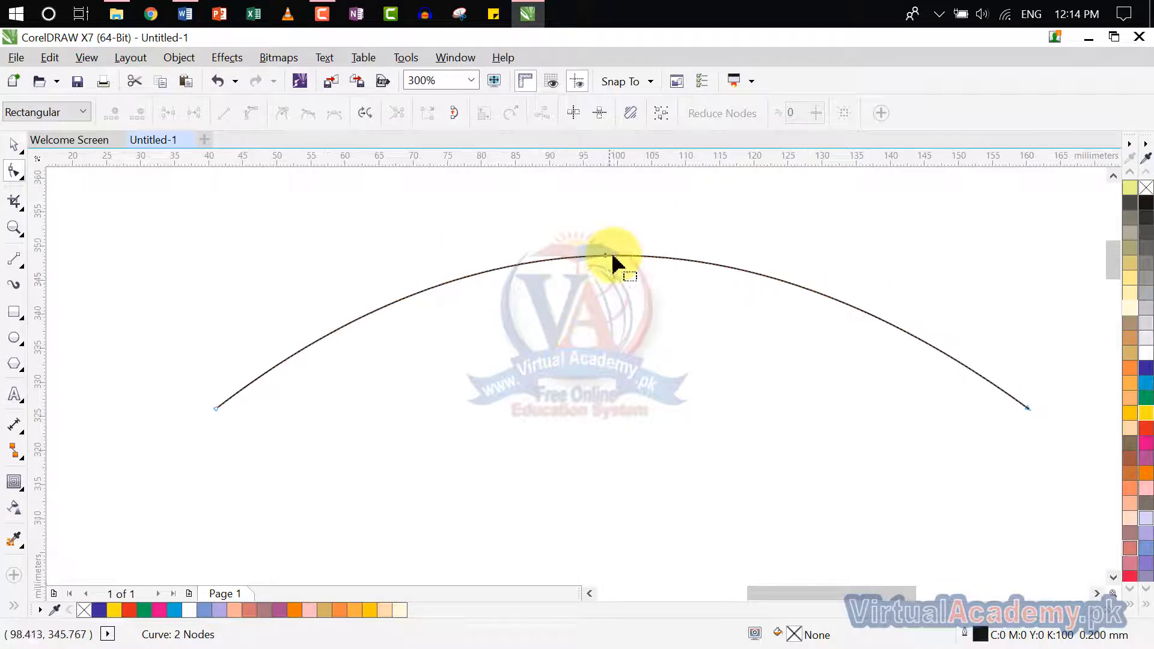
scroll(604, 257, down, 1)
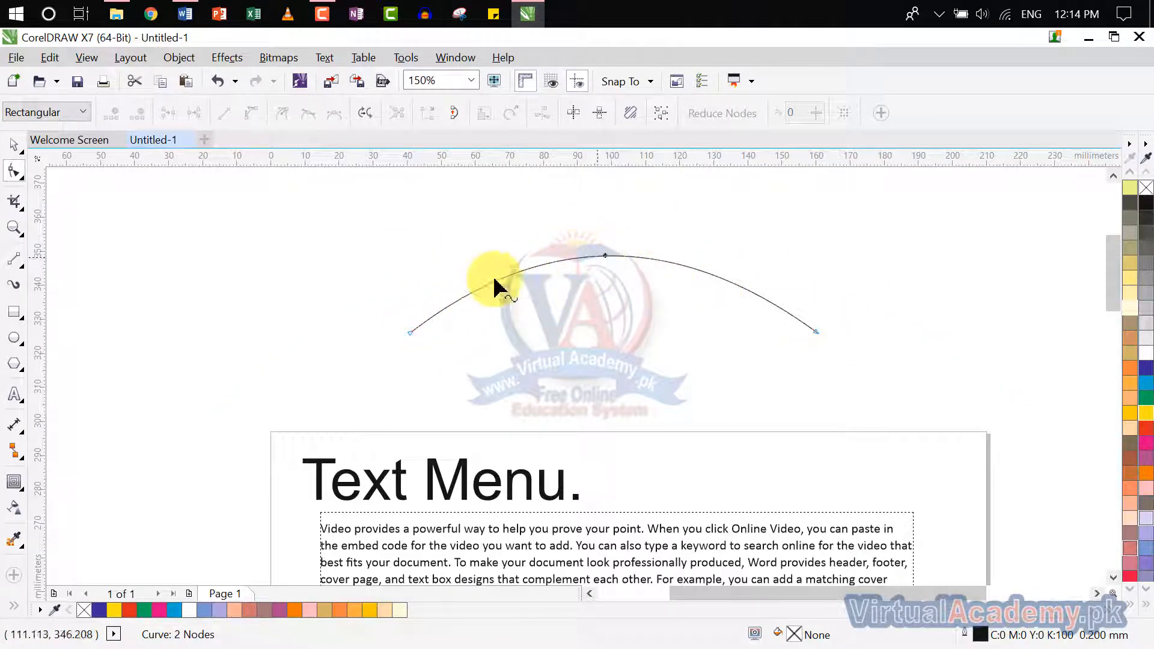
drag(723, 326, 731, 287)
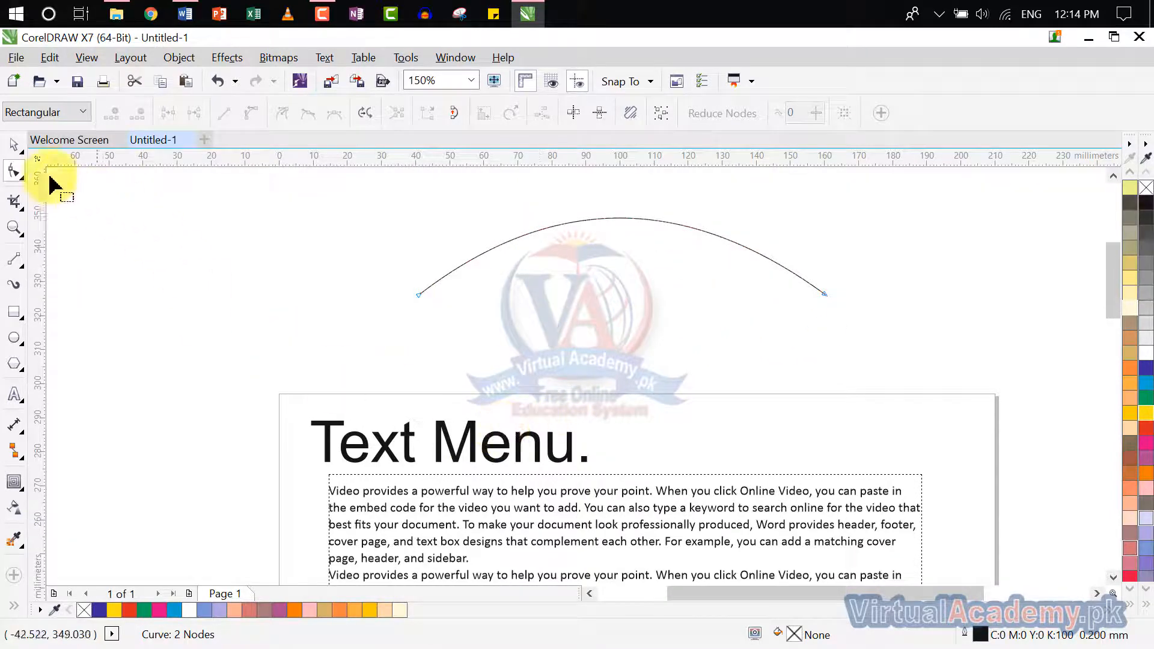
Step: Copy the words "Video provides a powerful" from the start of the body text frame
click(19, 144)
scroll(471, 458, up, 3)
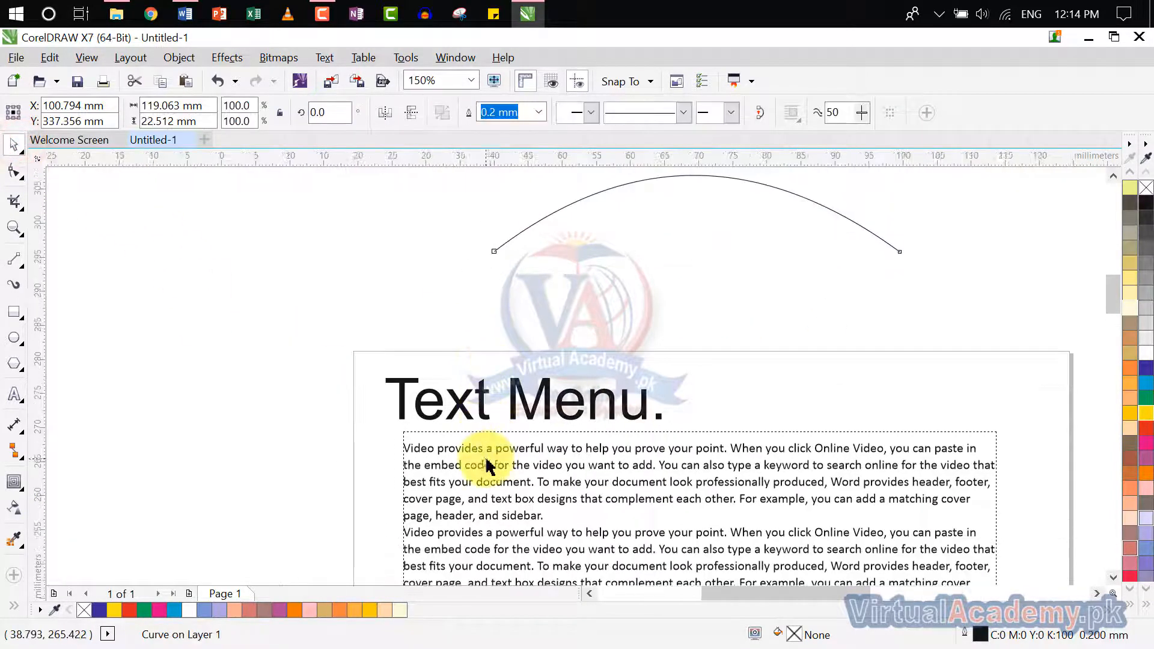
scroll(535, 451, up, 2)
click(716, 419)
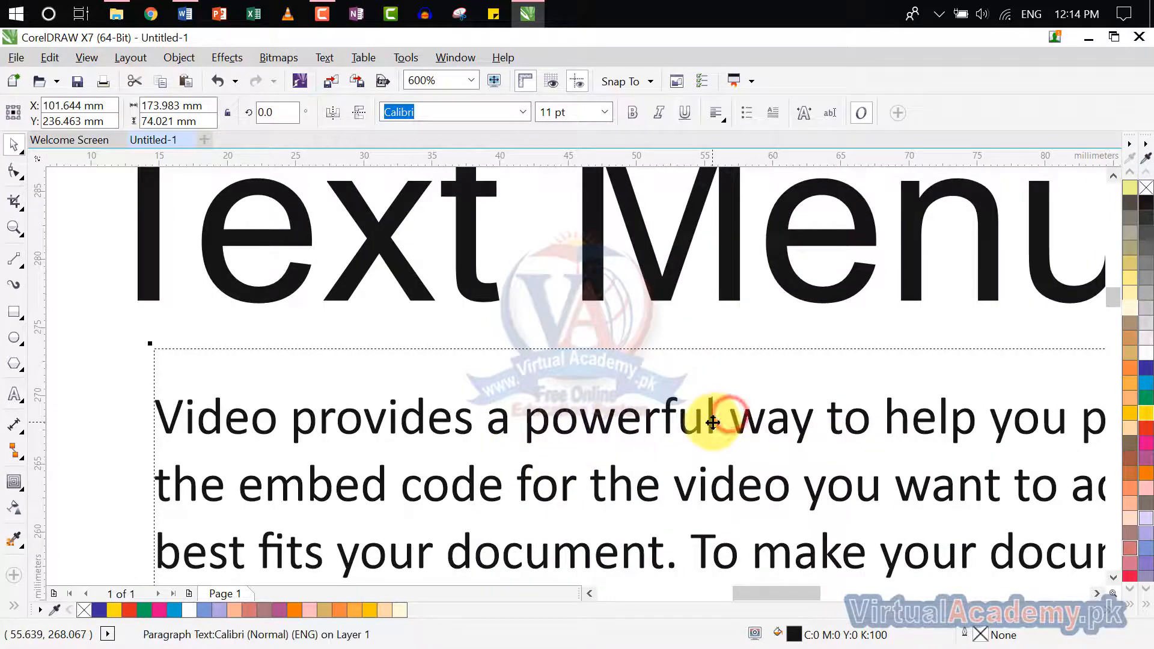
click(714, 419)
drag(714, 419, 167, 430)
key(ctrl+c)
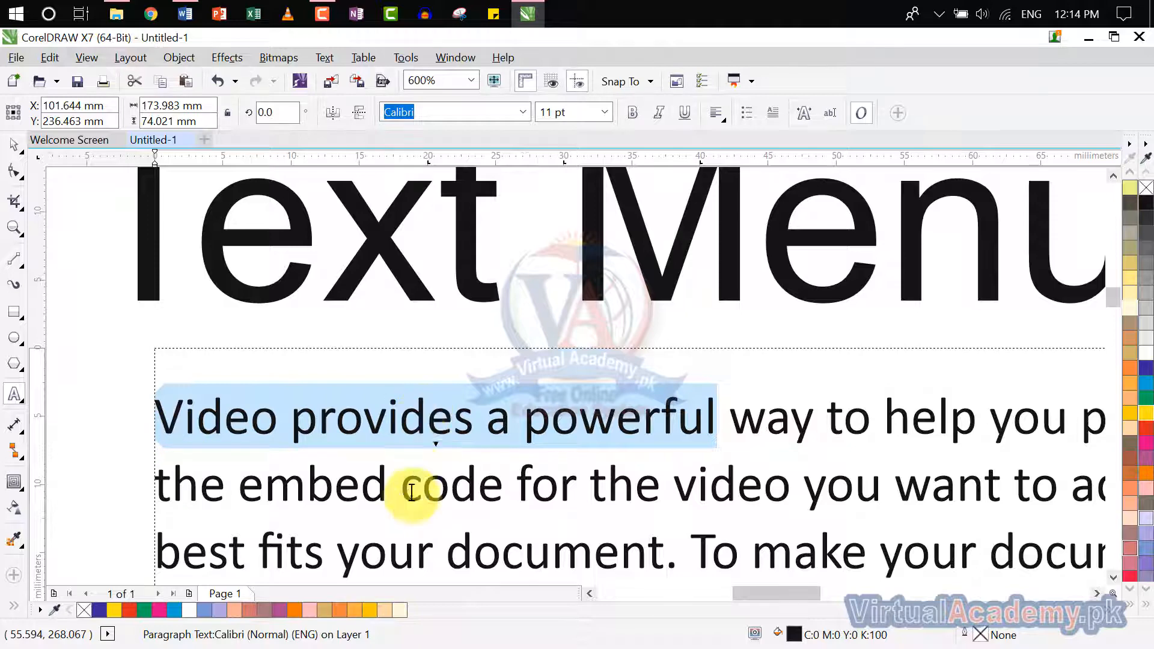
Step: Paste the copied words as artistic text in the empty area above the page
scroll(399, 489, down, 2)
click(416, 280)
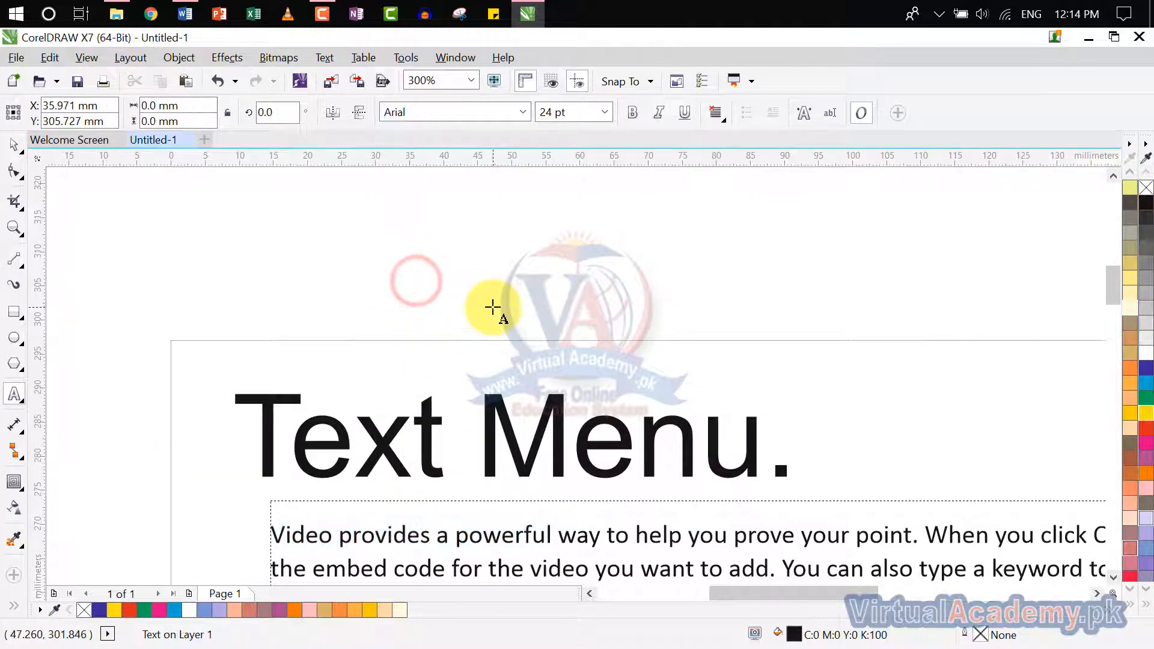
key(ctrl+v)
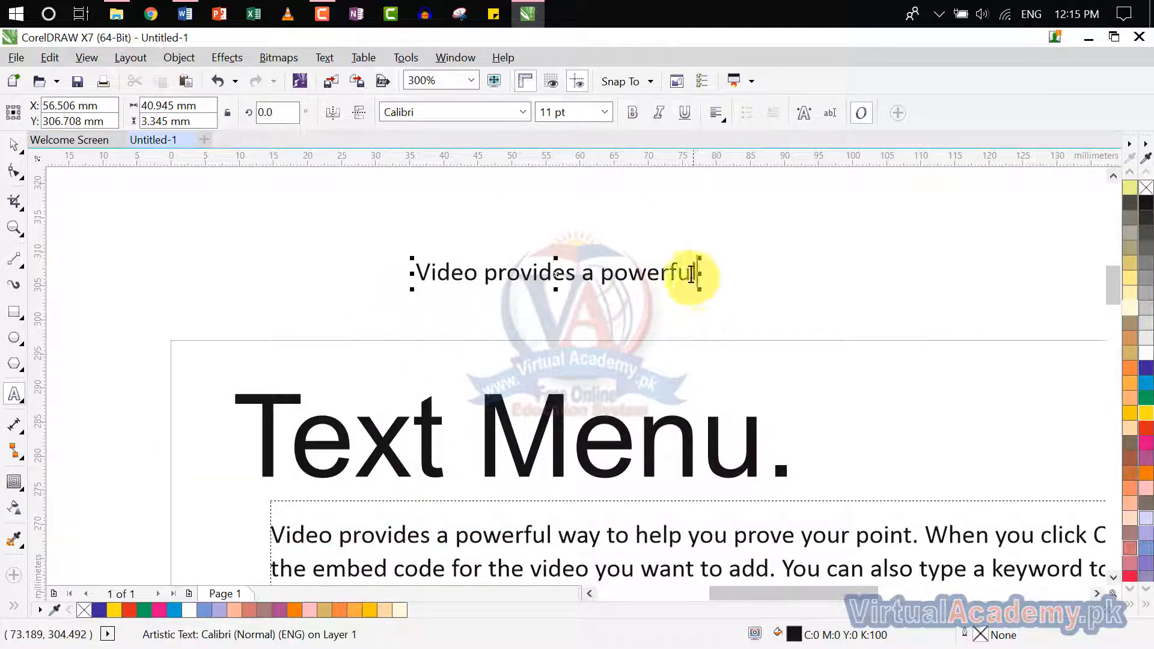
Step: Select the whole pasted phrase above the page and set its font size to 72 pt
drag(698, 275, 412, 185)
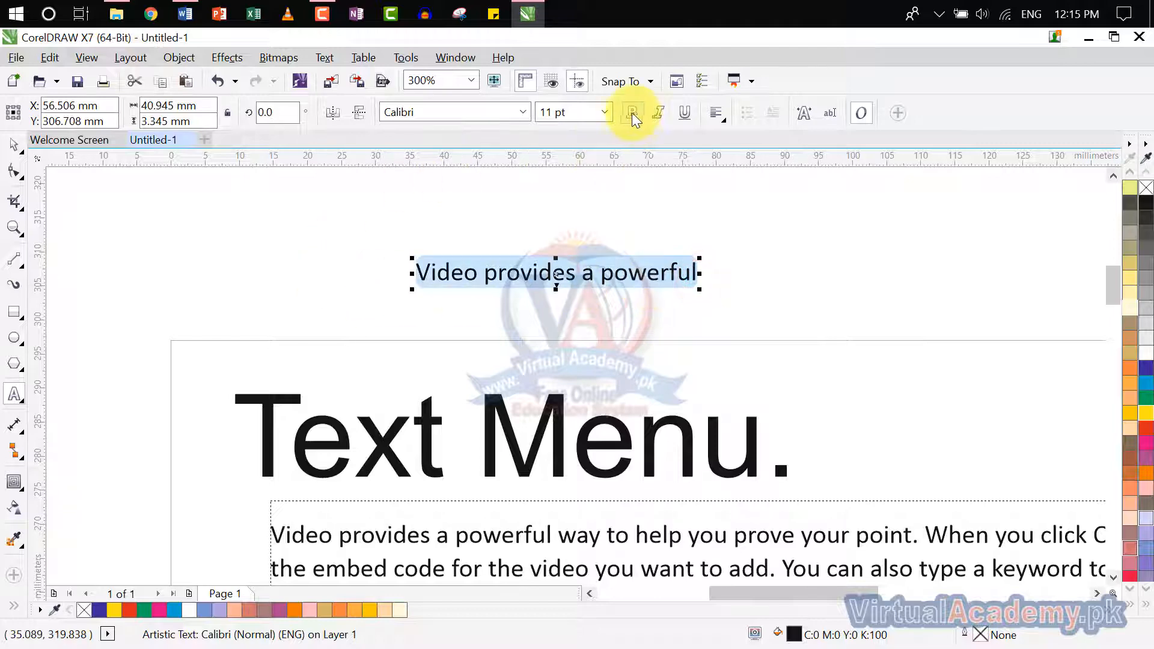
click(605, 113)
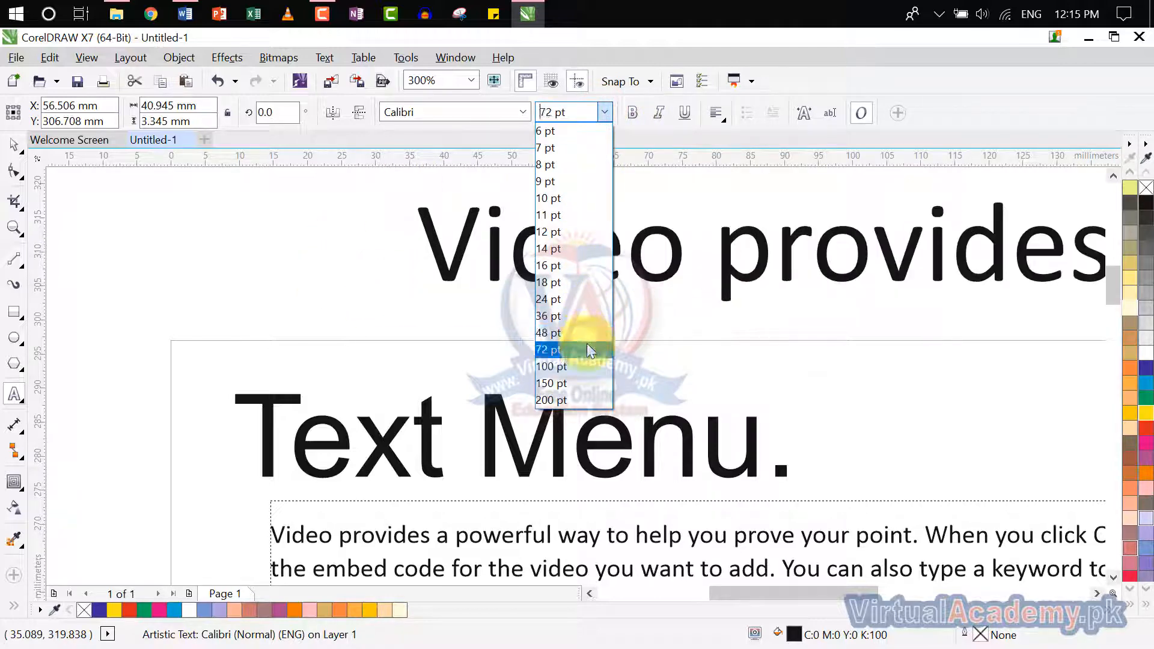
click(589, 348)
scroll(598, 312, down, 4)
drag(609, 292, 435, 293)
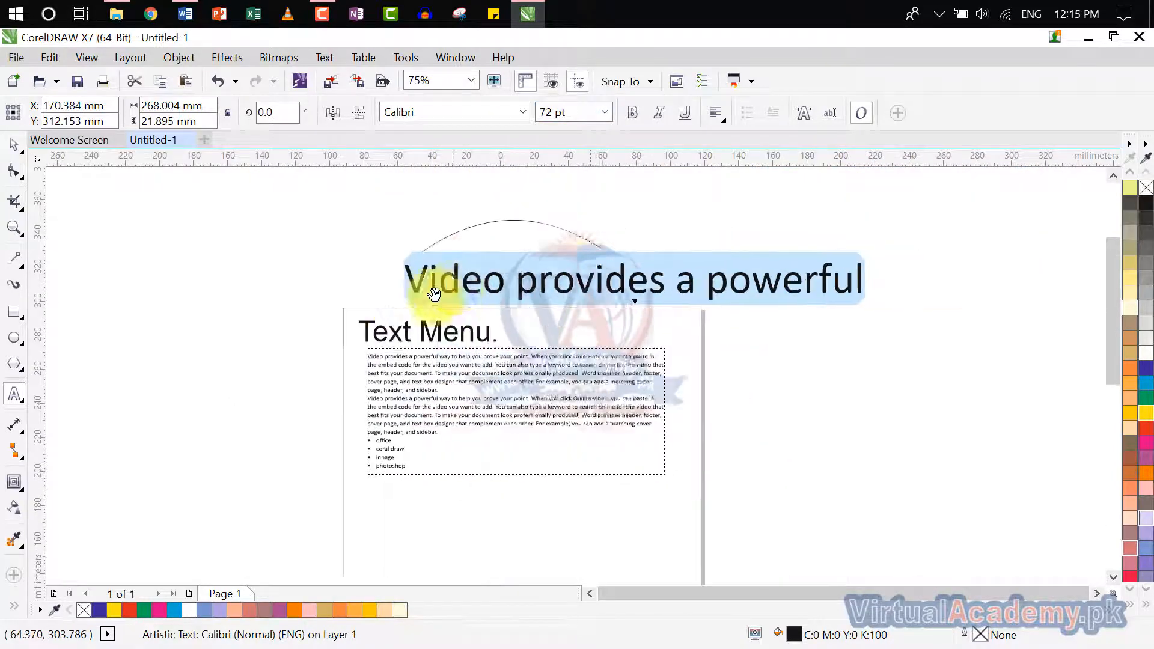
Step: Reduce the font size of the phrase above the page to 36 pt
click(605, 113)
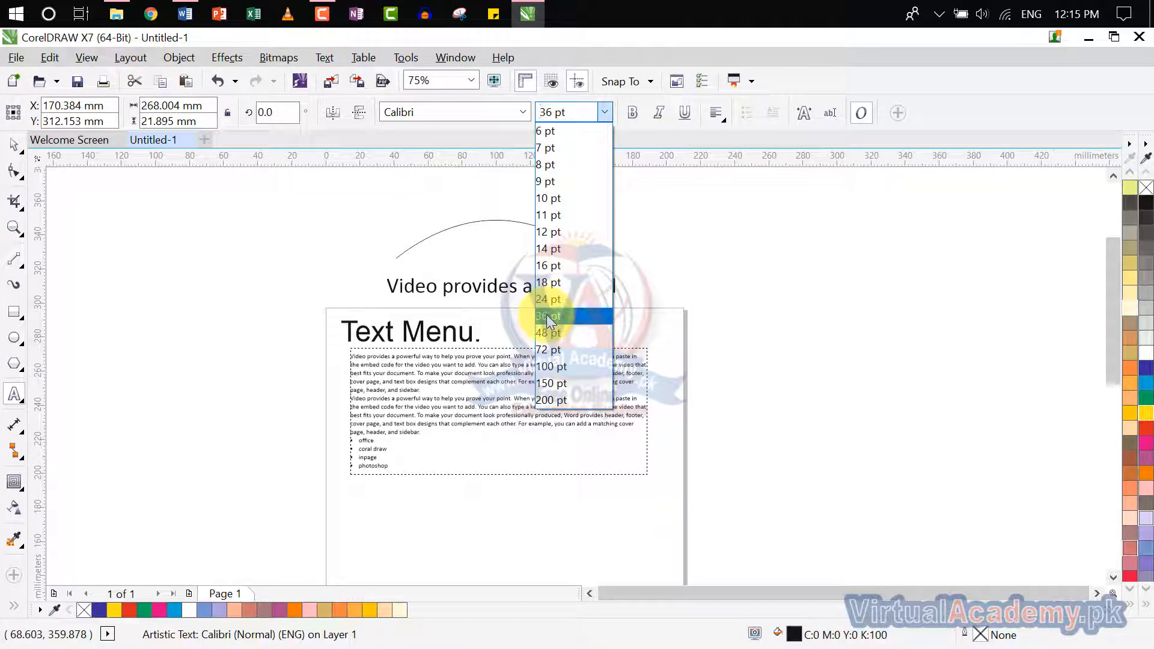
click(547, 317)
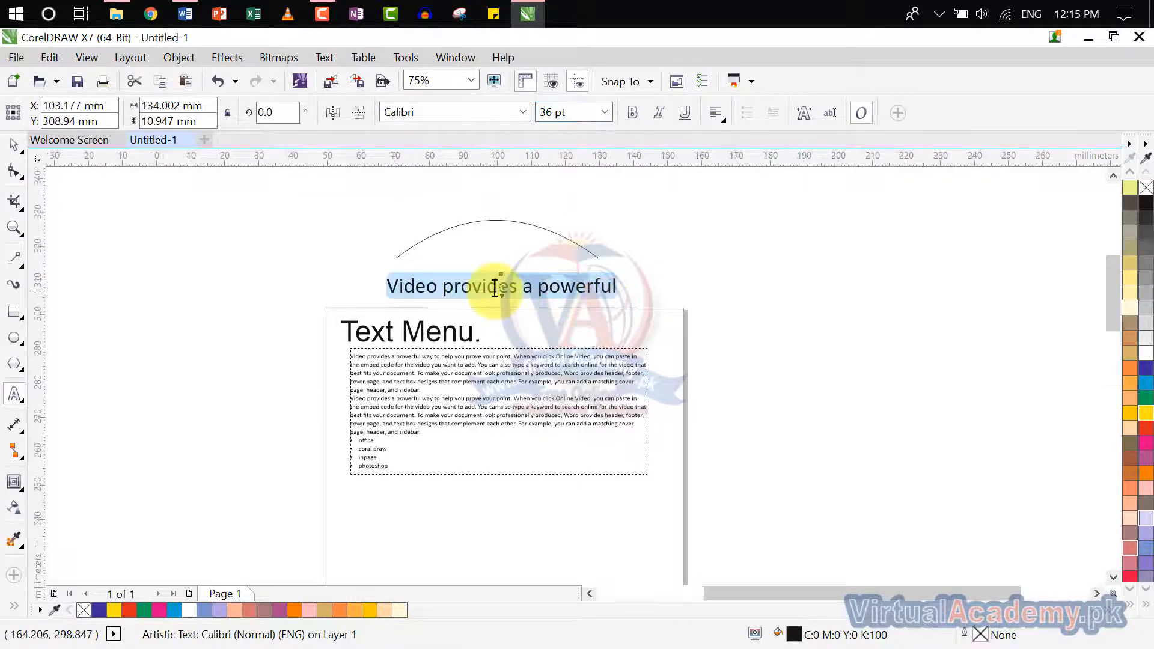
scroll(502, 286, up, 2)
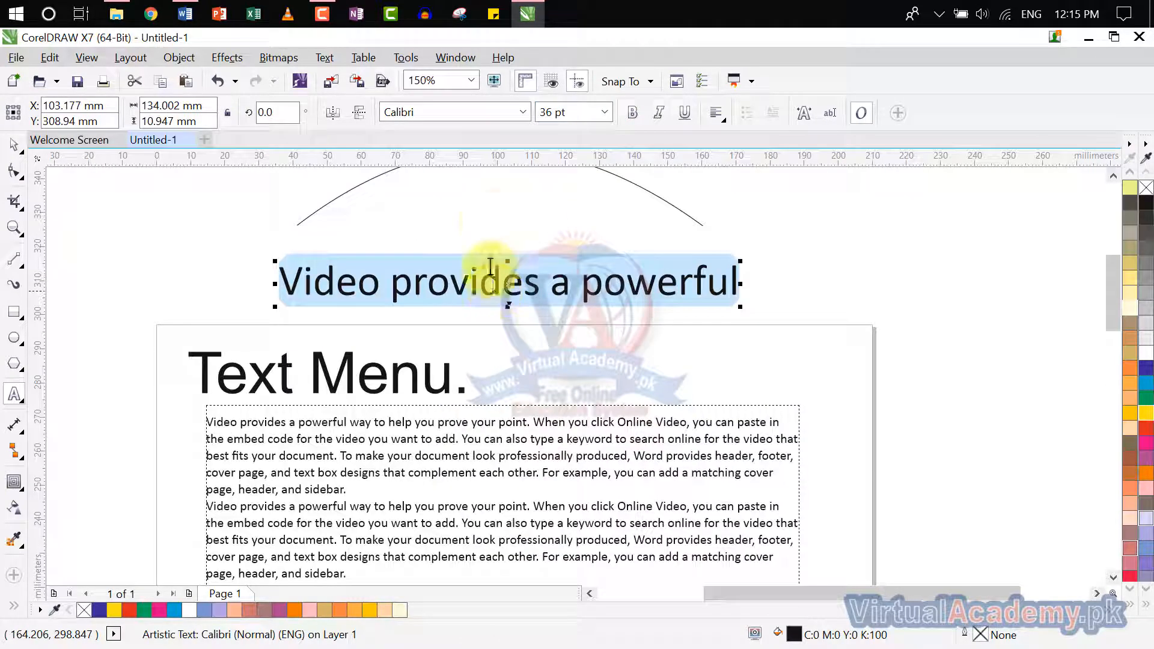
Step: Change the font of the phrase above the page to Arial Black and its size to 24 pt
click(524, 111)
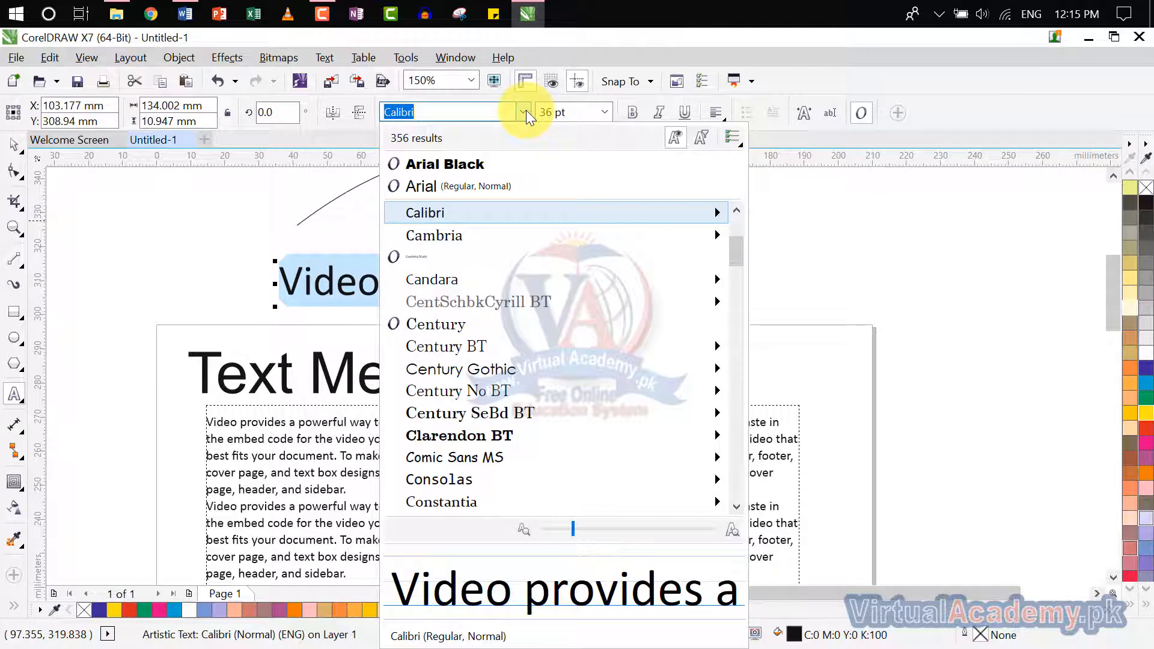
click(475, 163)
drag(613, 255, 618, 325)
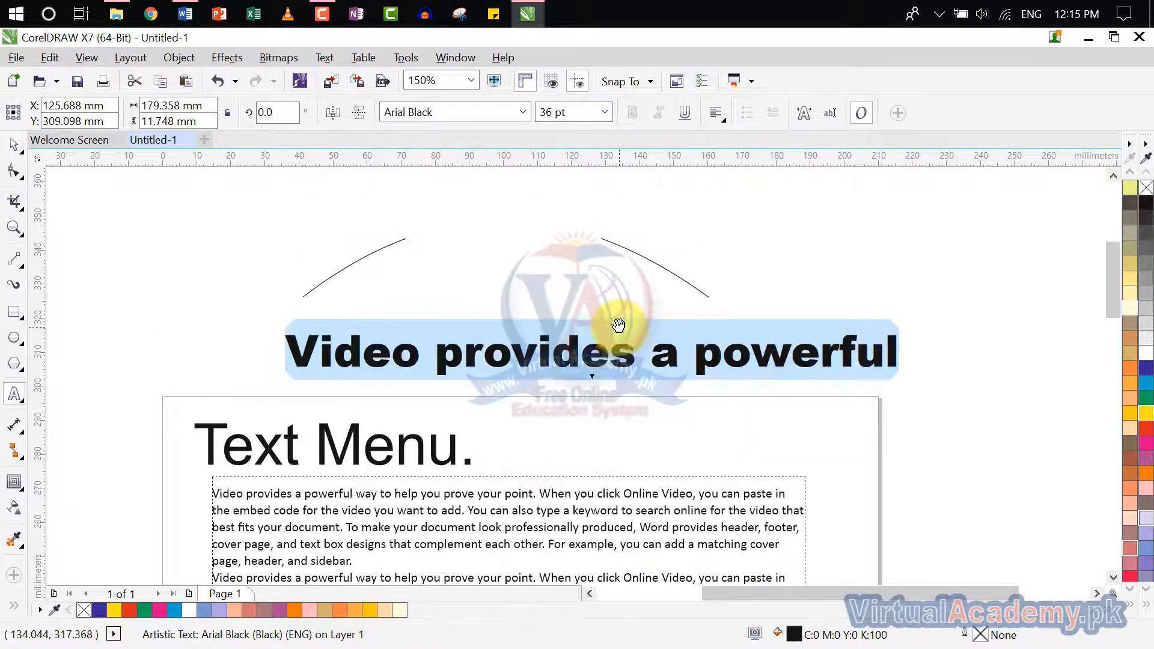
click(603, 115)
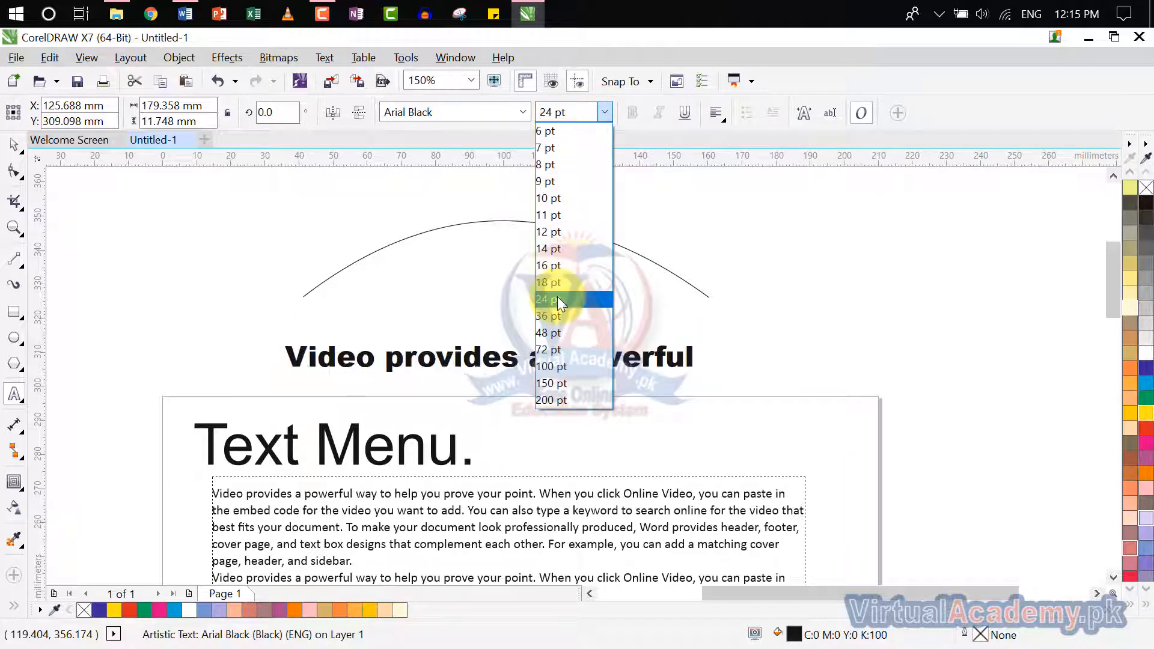
click(557, 298)
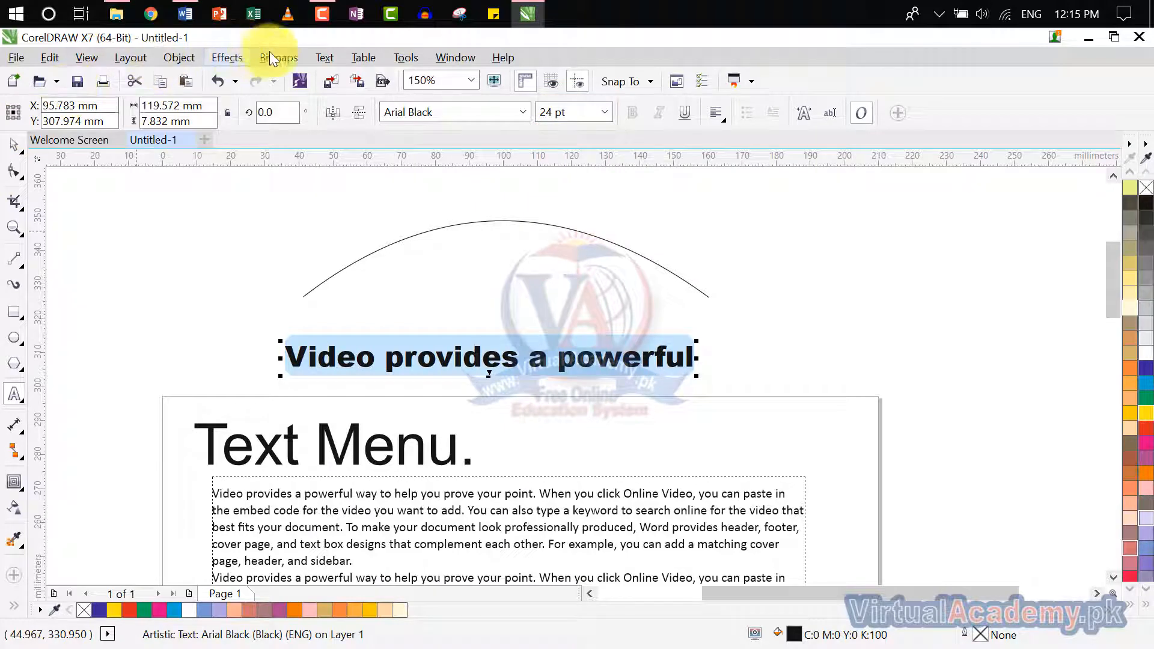
Step: Apply Fit Text to Path to place the Arial Black phrase along the arch, beginning near the arch's start
click(320, 58)
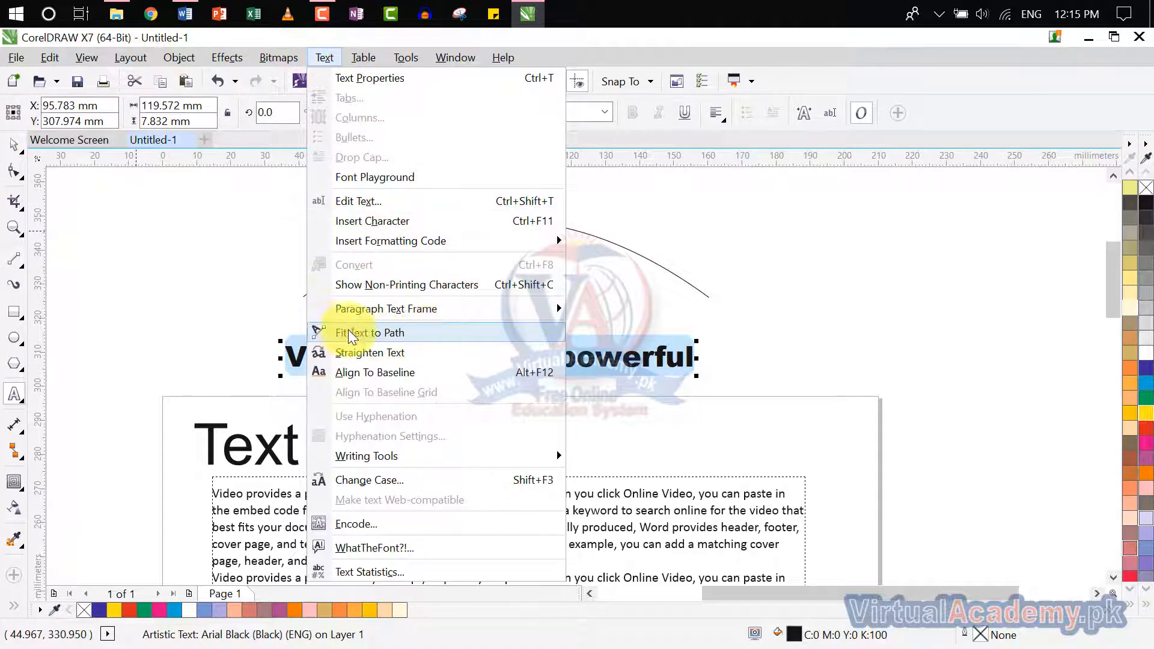
click(377, 332)
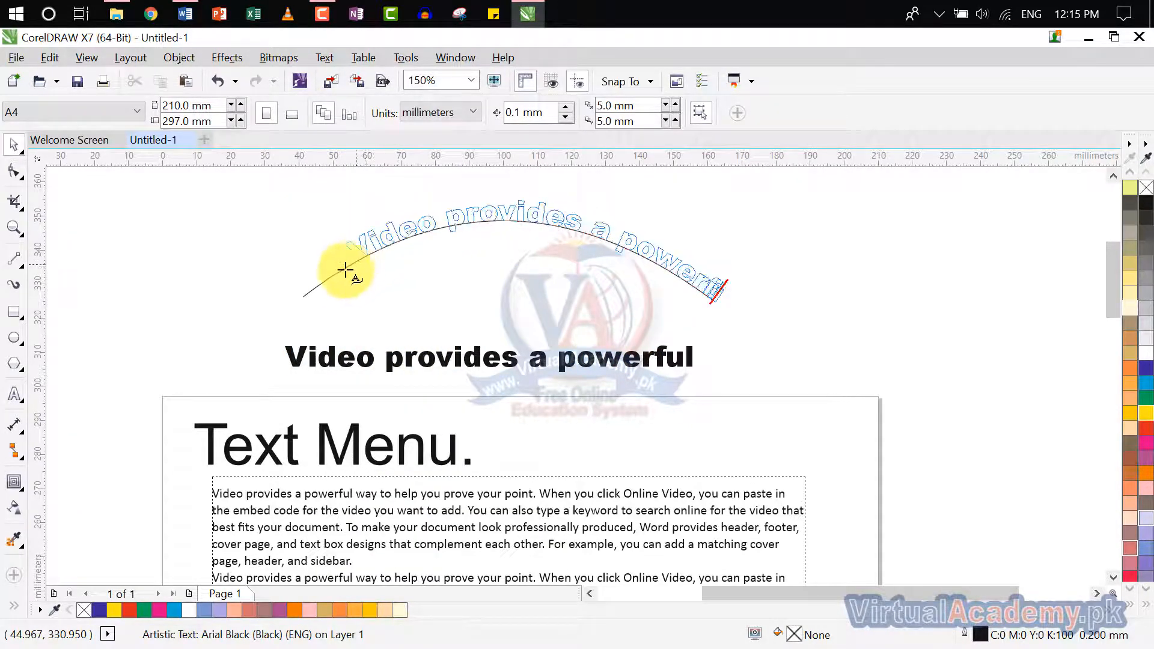
click(314, 293)
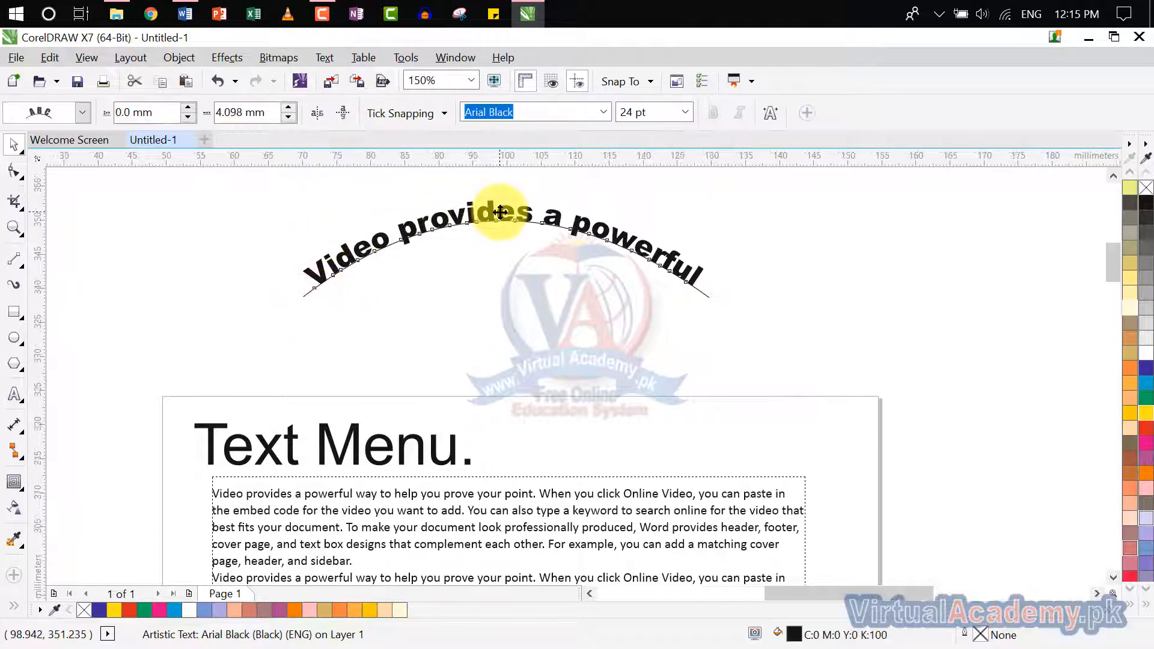
scroll(500, 212, up, 4)
scroll(743, 350, down, 2)
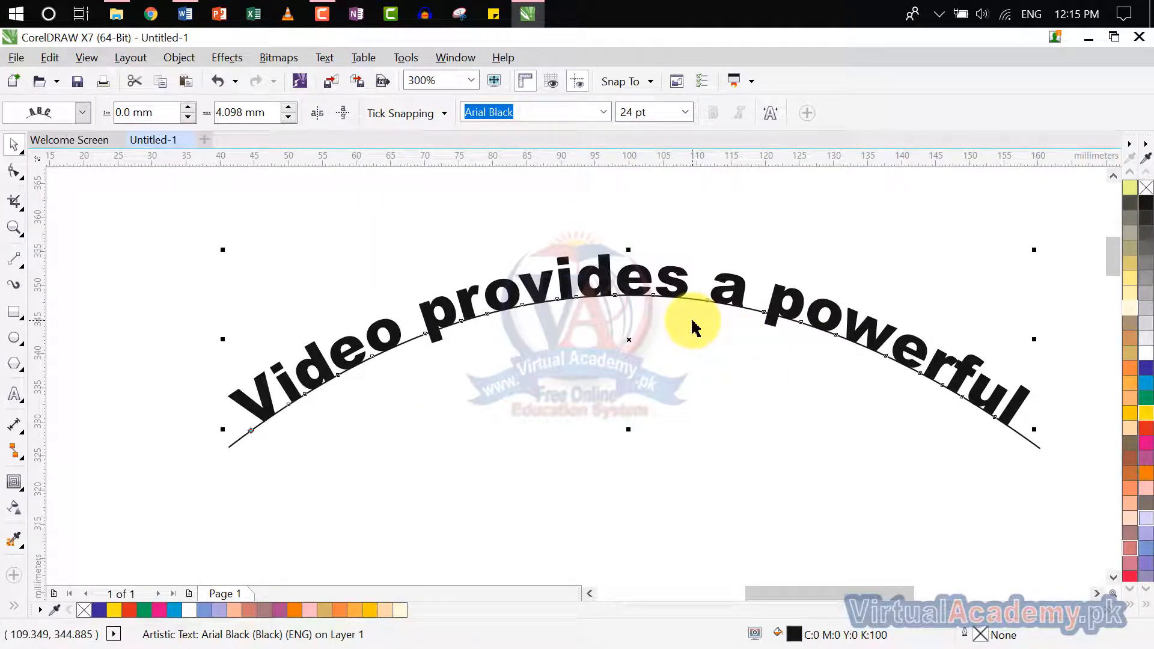
click(682, 220)
click(997, 393)
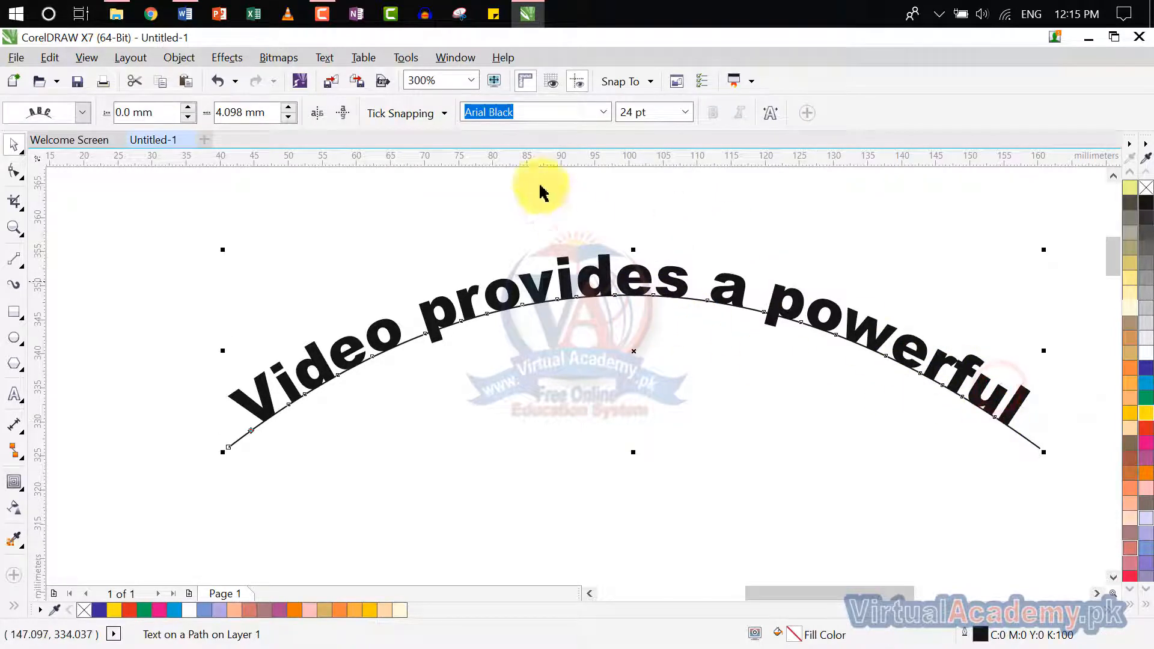
click(364, 59)
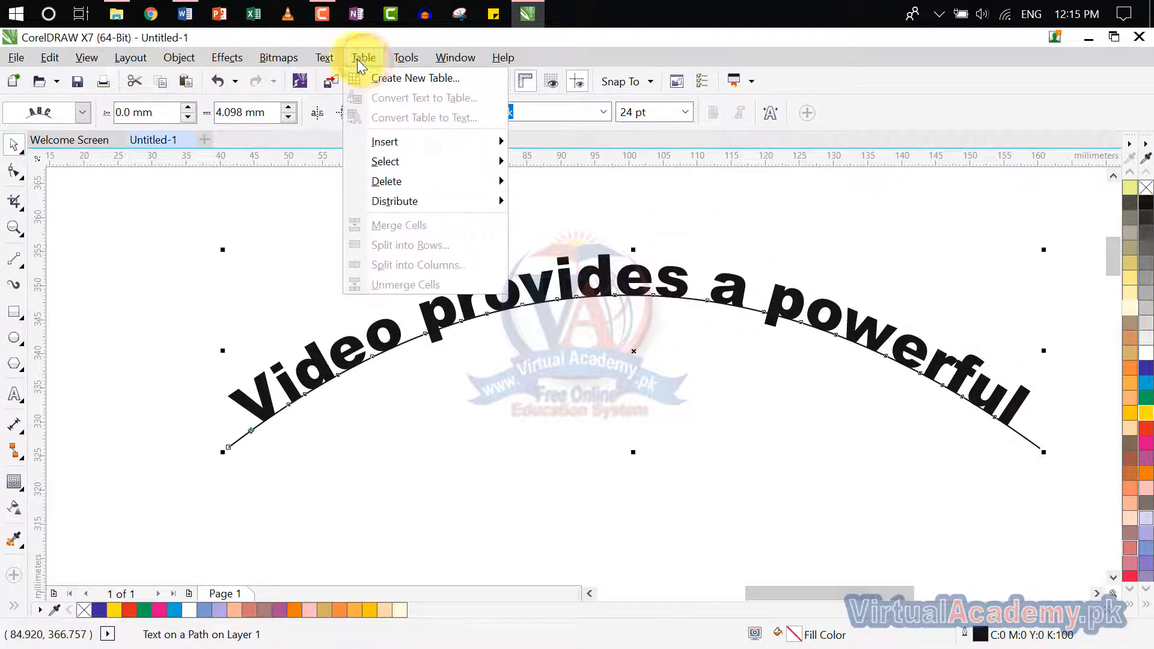
mouse_move(318, 63)
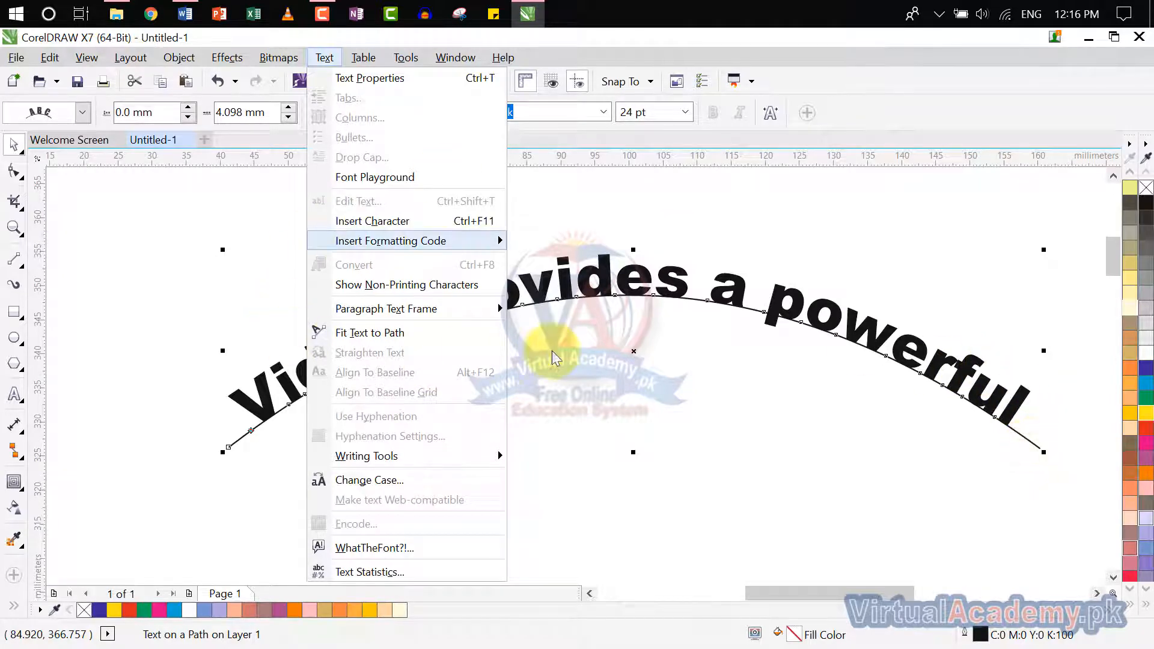
click(829, 374)
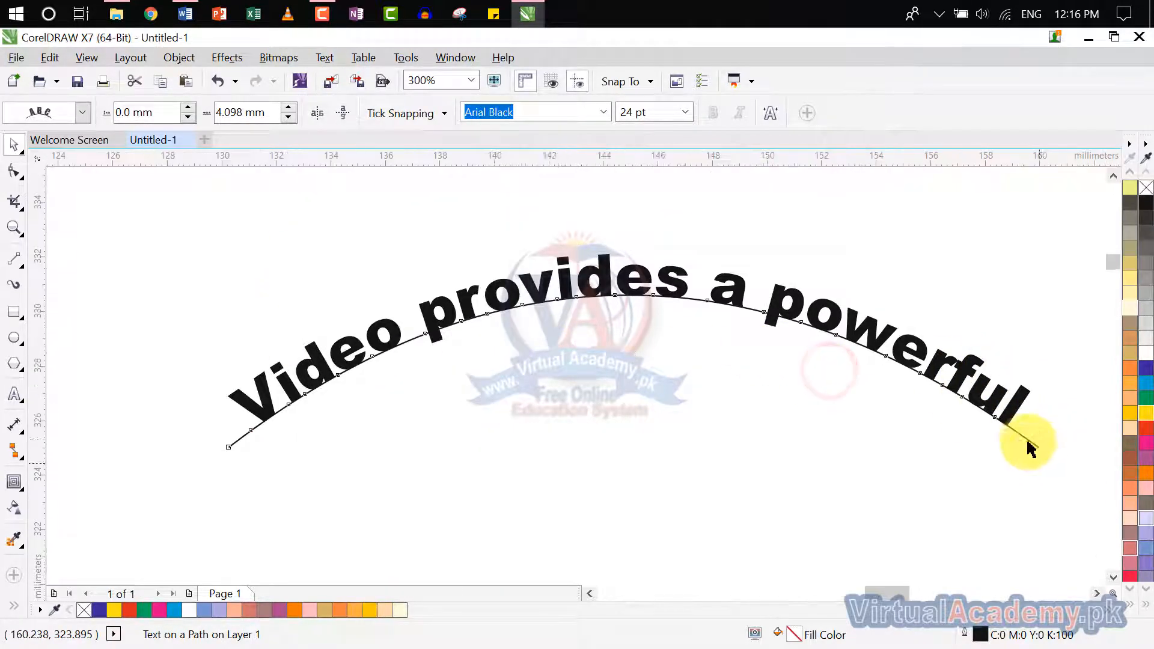
Step: Select only the arch curve beneath the fitted phrase and delete it, keeping the curved text
scroll(1025, 446, up, 4)
drag(989, 340, 858, 517)
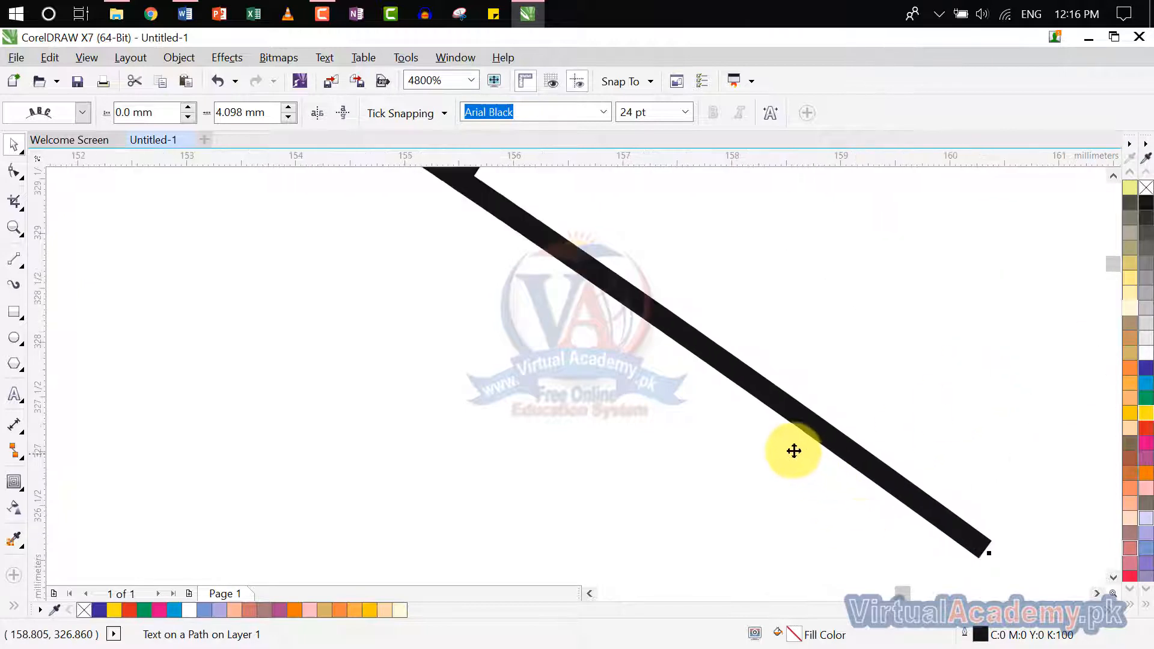
double_click(785, 417)
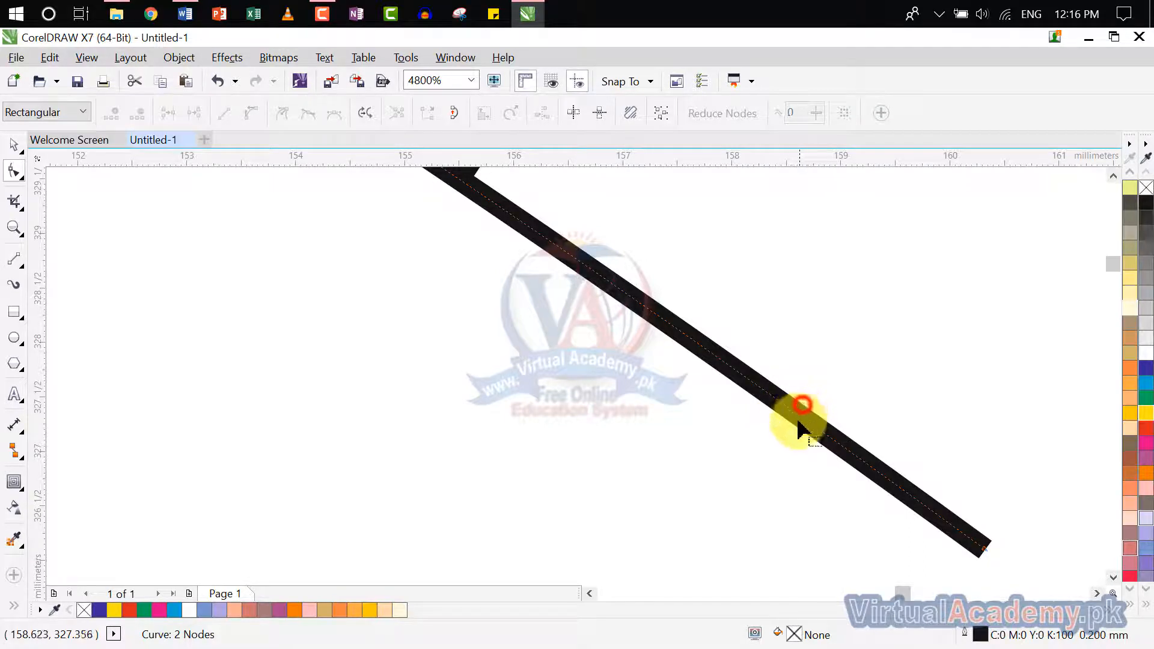
click(13, 144)
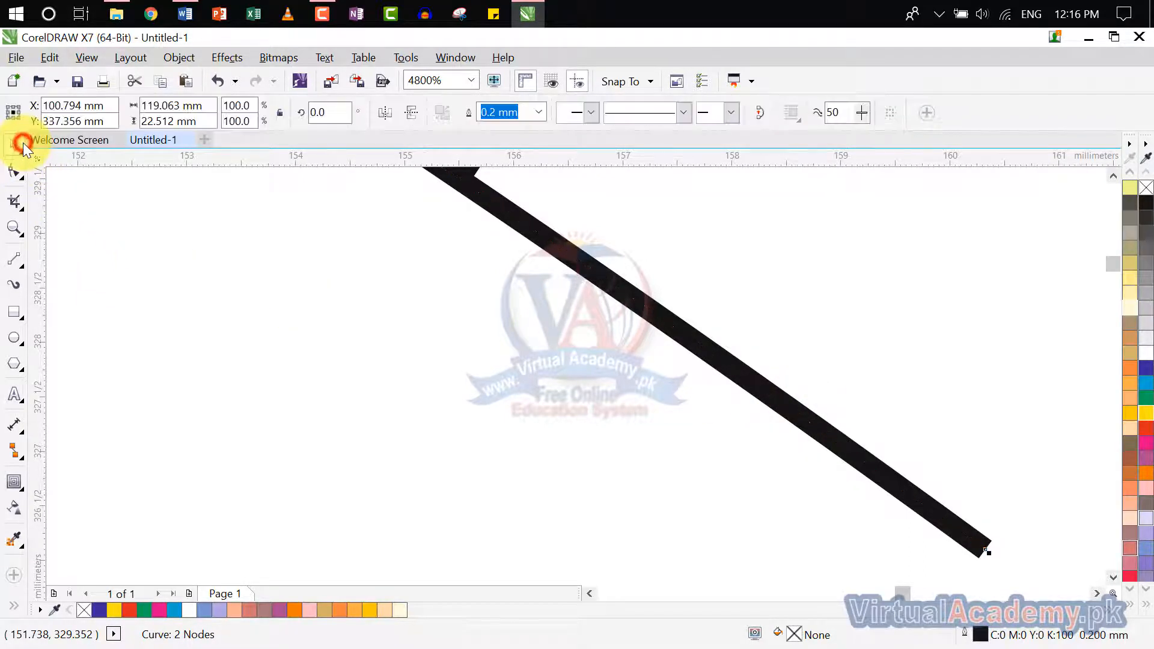
click(806, 420)
key(Delete)
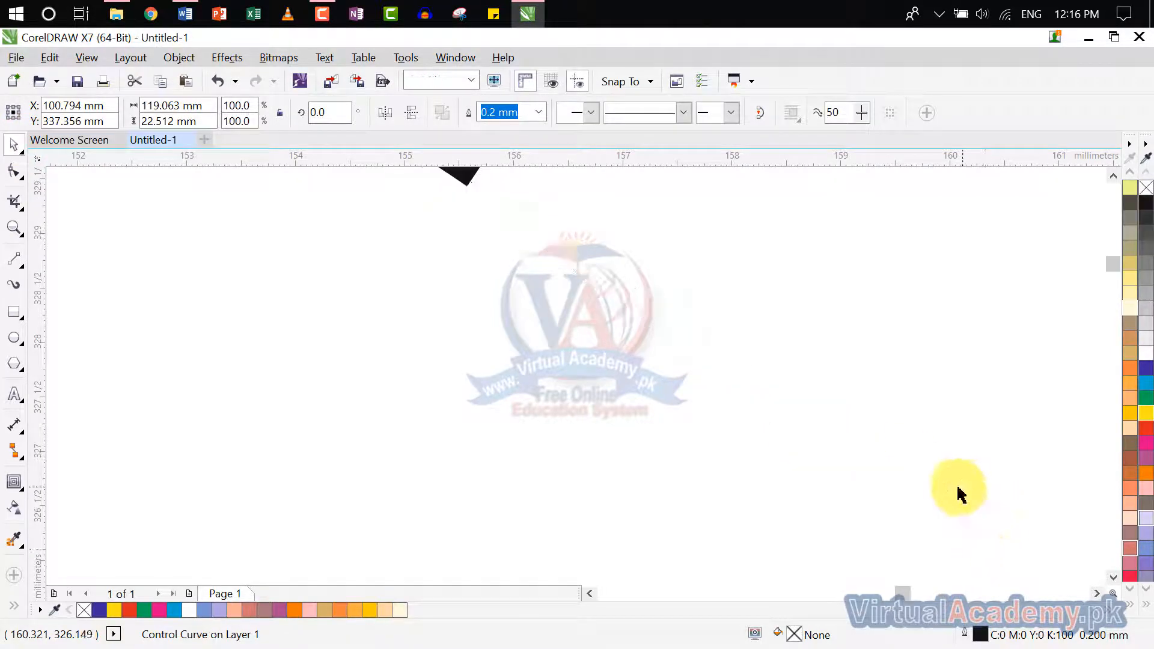
scroll(702, 372, down, 2)
scroll(752, 401, down, 3)
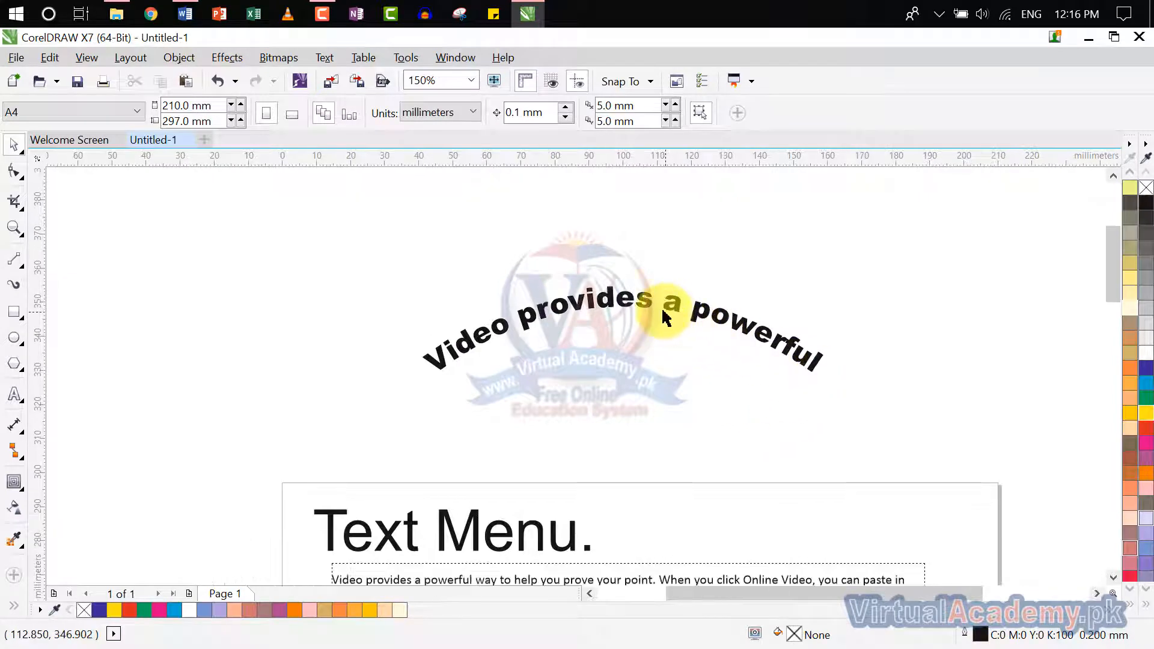
Step: Apply Straighten Text to the curved phrase "Video provides a powerful"
click(634, 304)
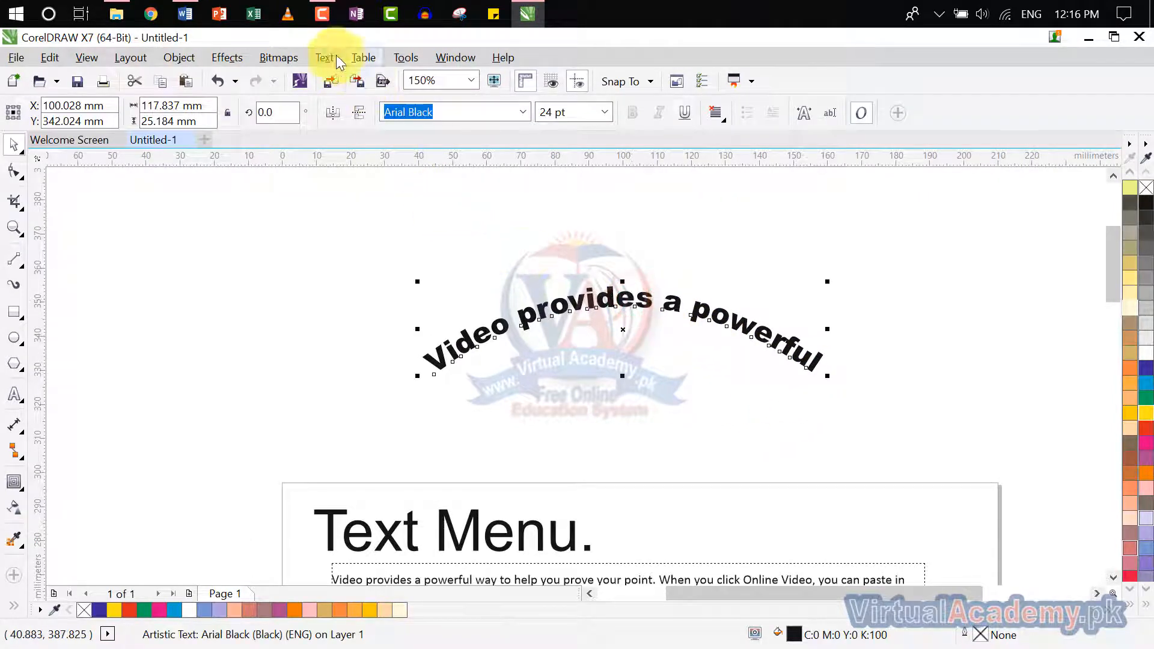
click(325, 56)
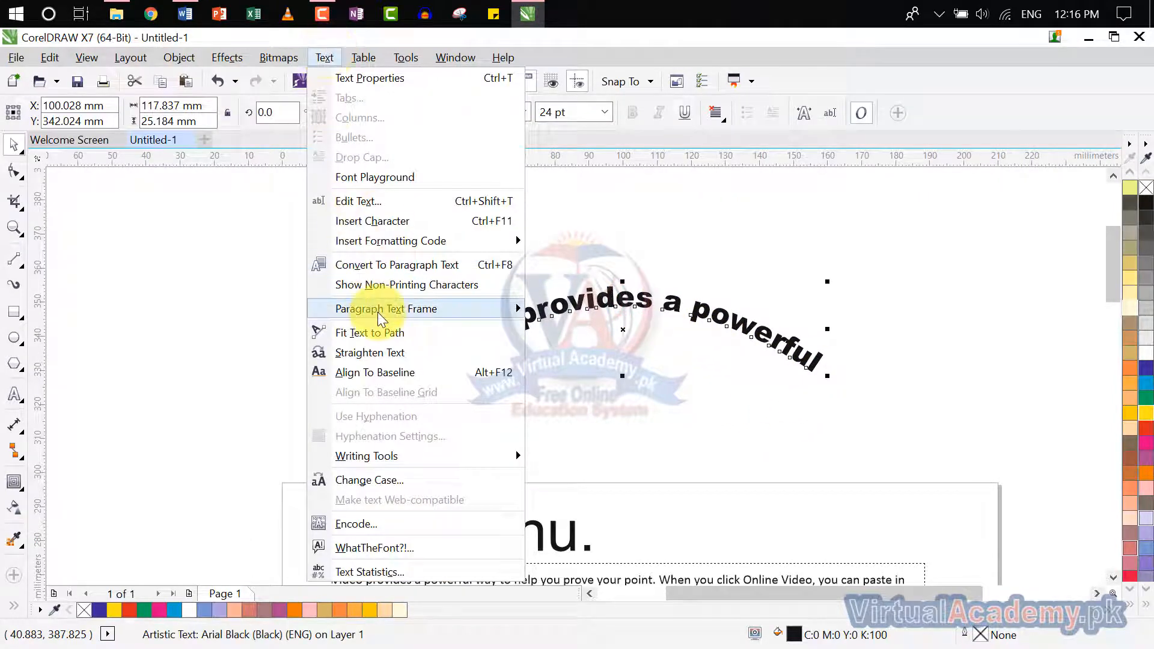
mouse_move(378, 312)
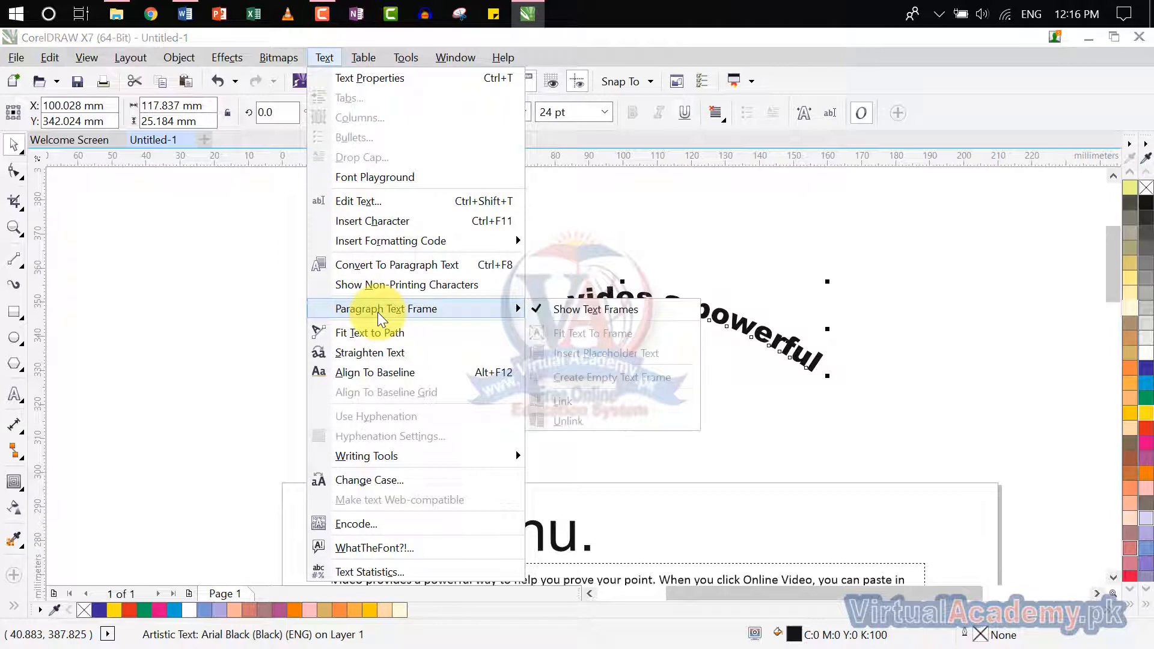
click(378, 351)
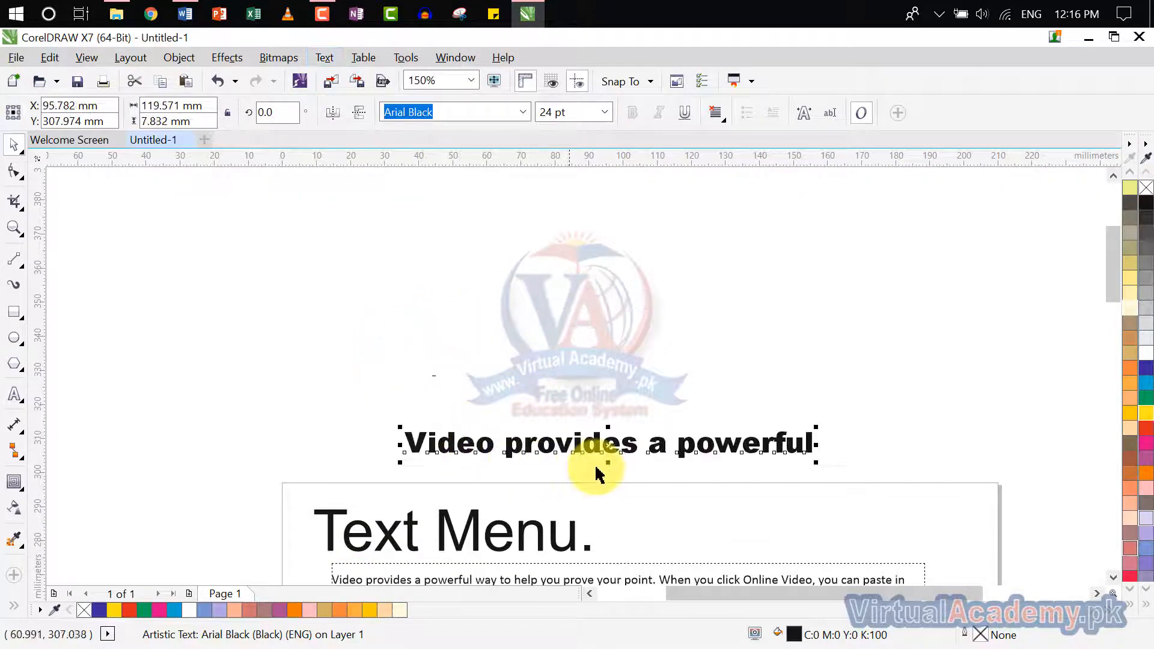
scroll(597, 464, up, 4)
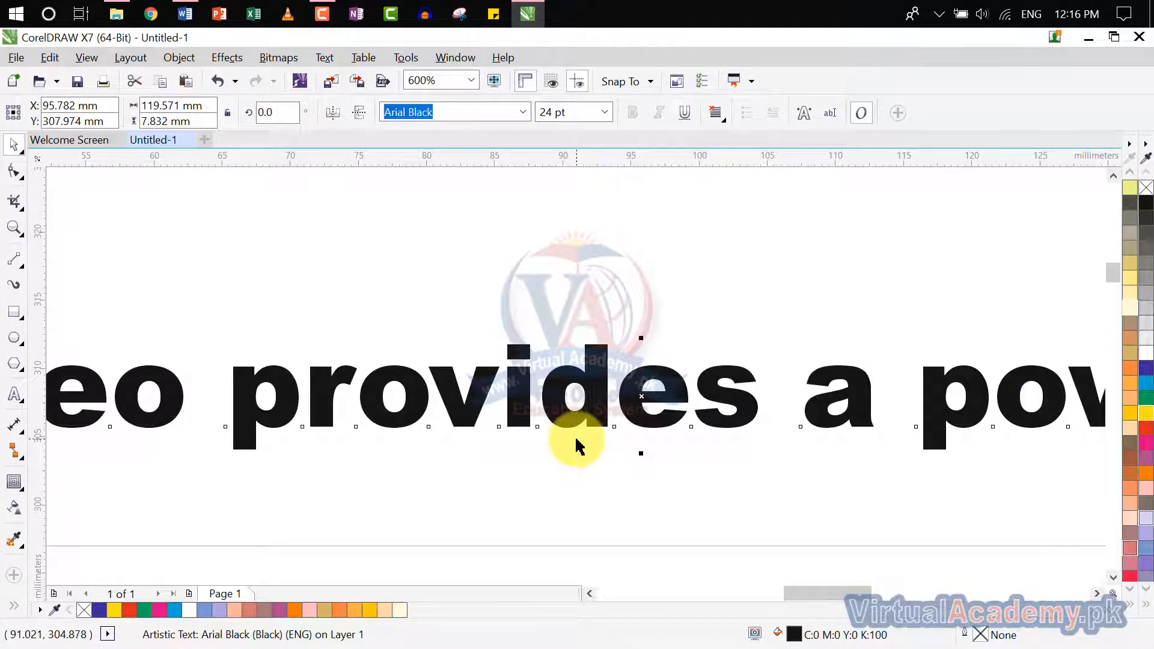
drag(575, 445, 730, 426)
drag(314, 348, 511, 374)
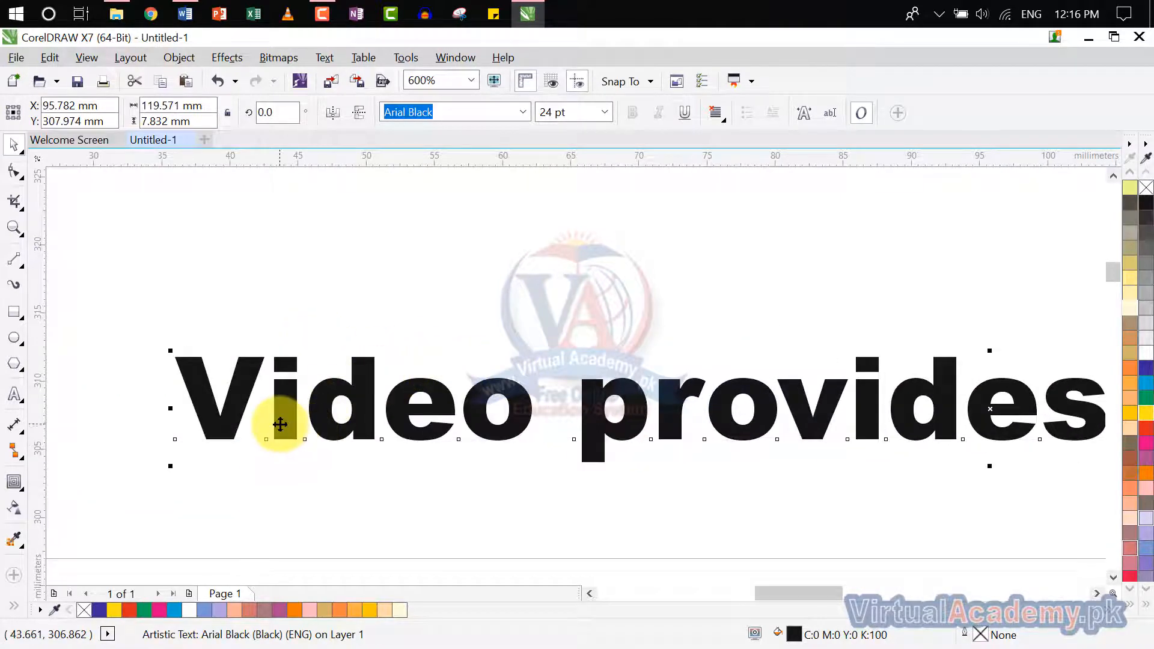
scroll(278, 425, up, 2)
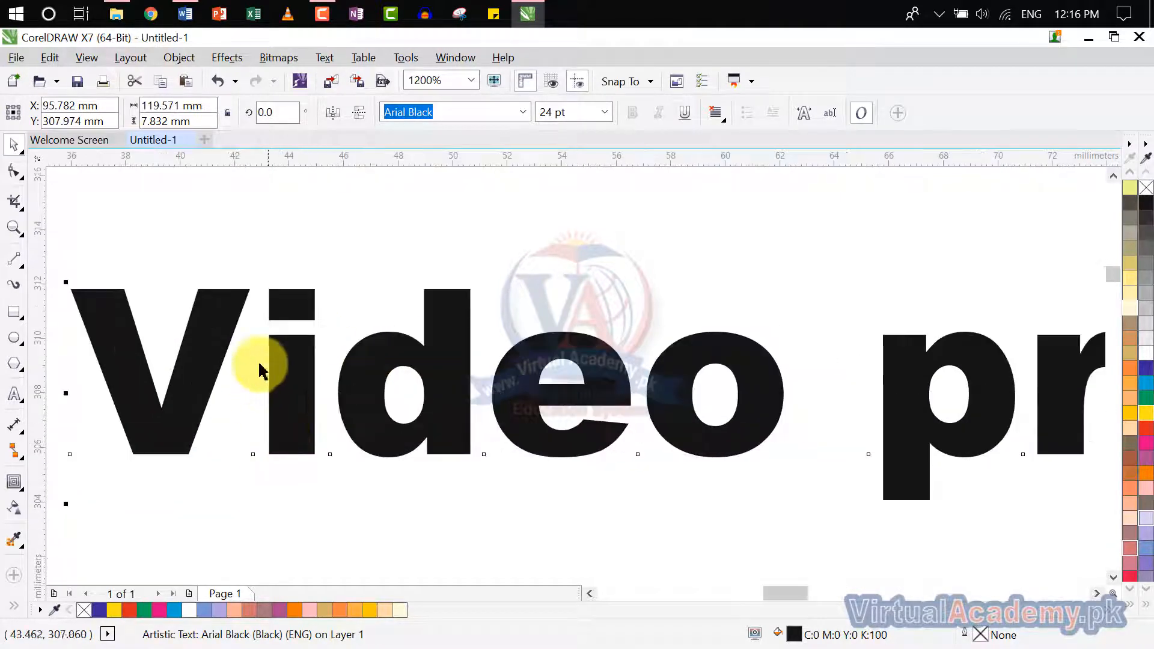
Step: With the Shape tool, move individual letters of "Video" off the baseline: raise the "i", lower the "d" and raise the "o"
click(18, 188)
click(57, 168)
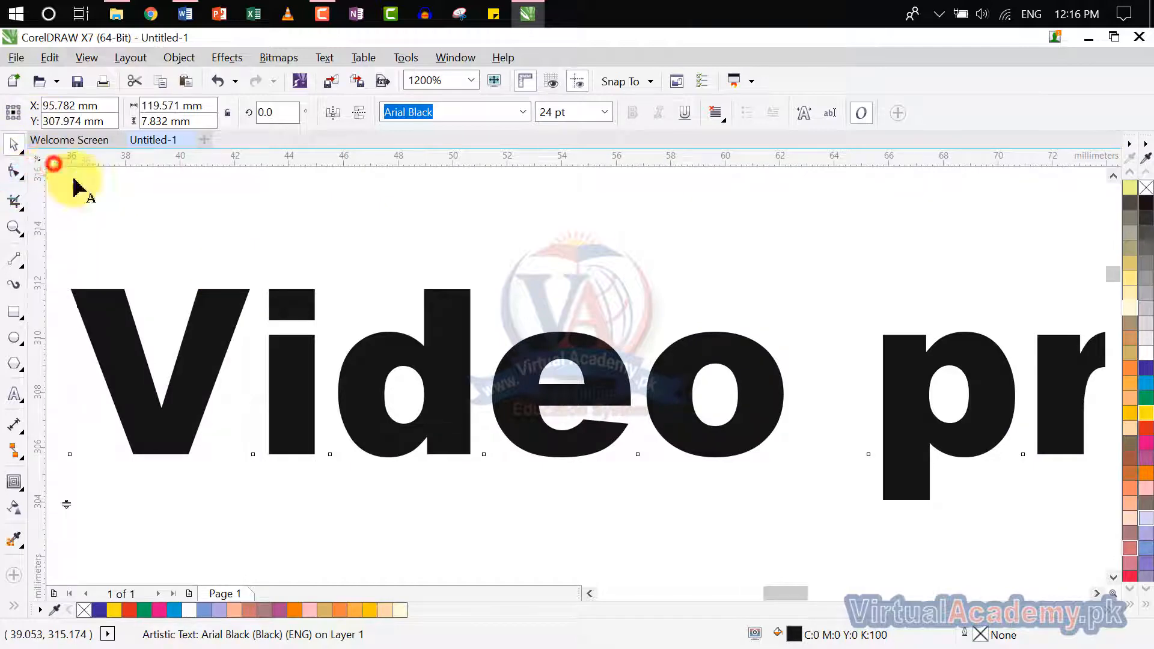
click(254, 455)
drag(260, 449, 260, 335)
click(369, 418)
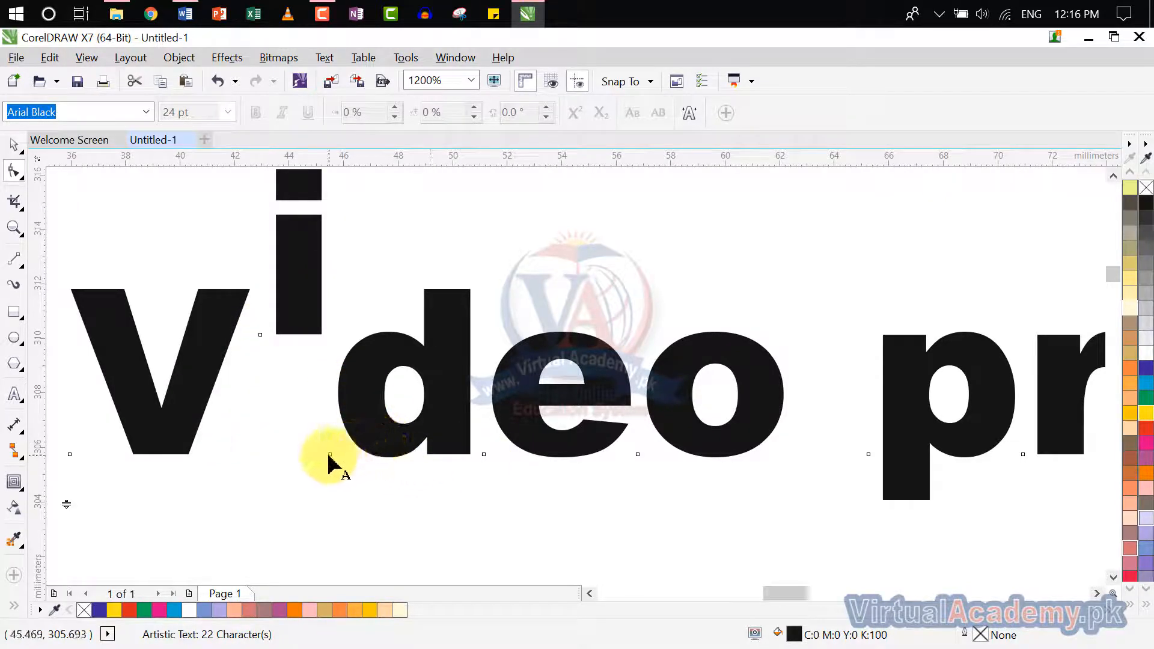
drag(330, 455, 325, 504)
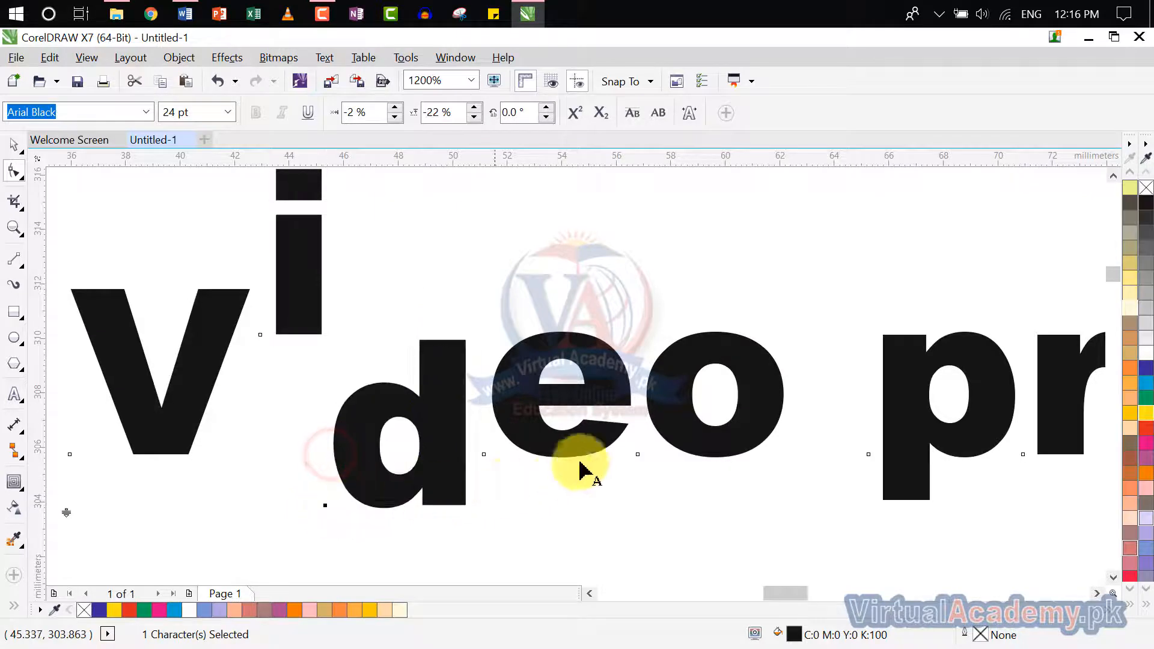
click(583, 442)
drag(638, 454, 639, 391)
Step: Apply Align To Baseline to only the raised letter "o" in "Video", and deselect the letter
scroll(691, 435, down, 3)
drag(690, 426, 392, 268)
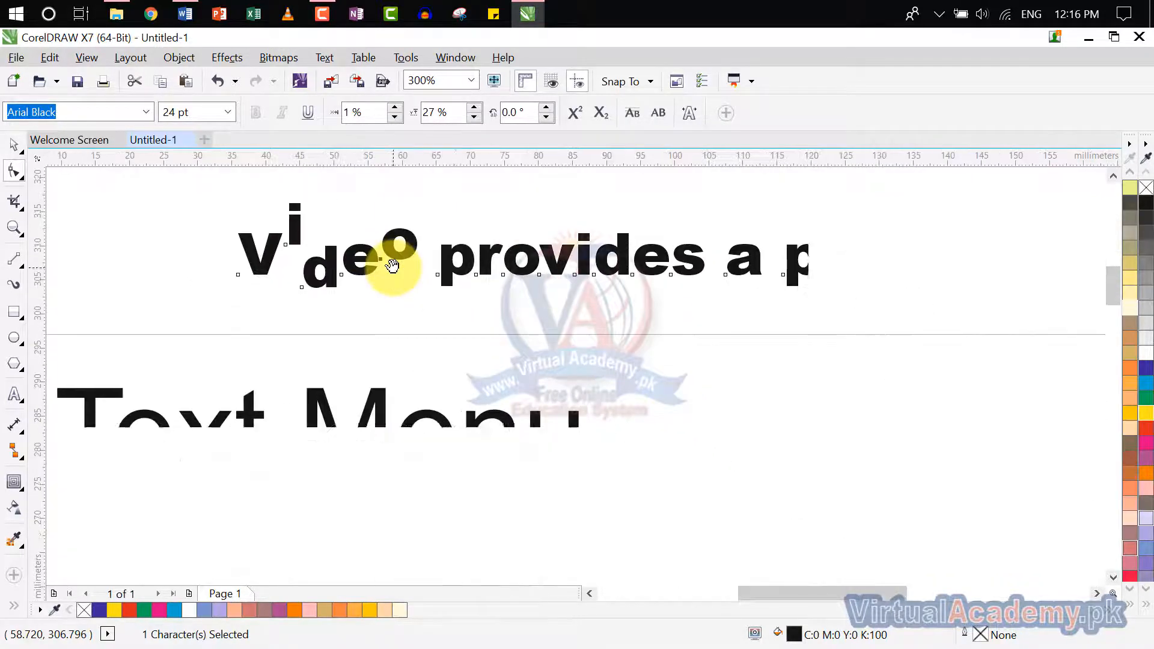
scroll(458, 291, down, 1)
drag(460, 298, 467, 326)
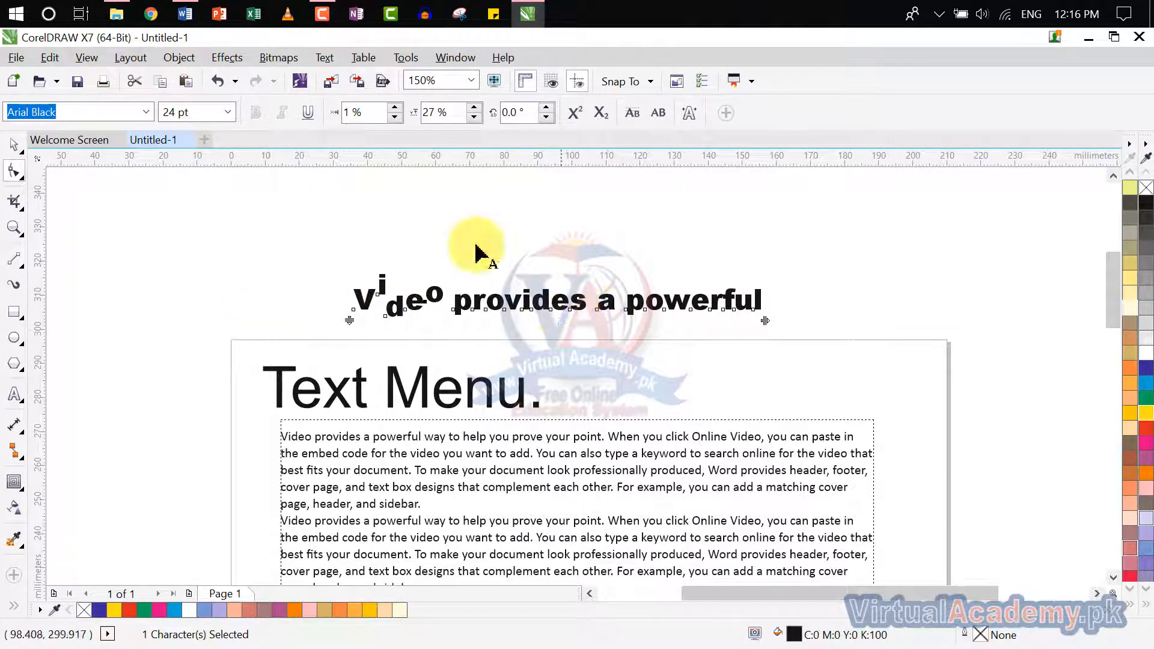
click(234, 58)
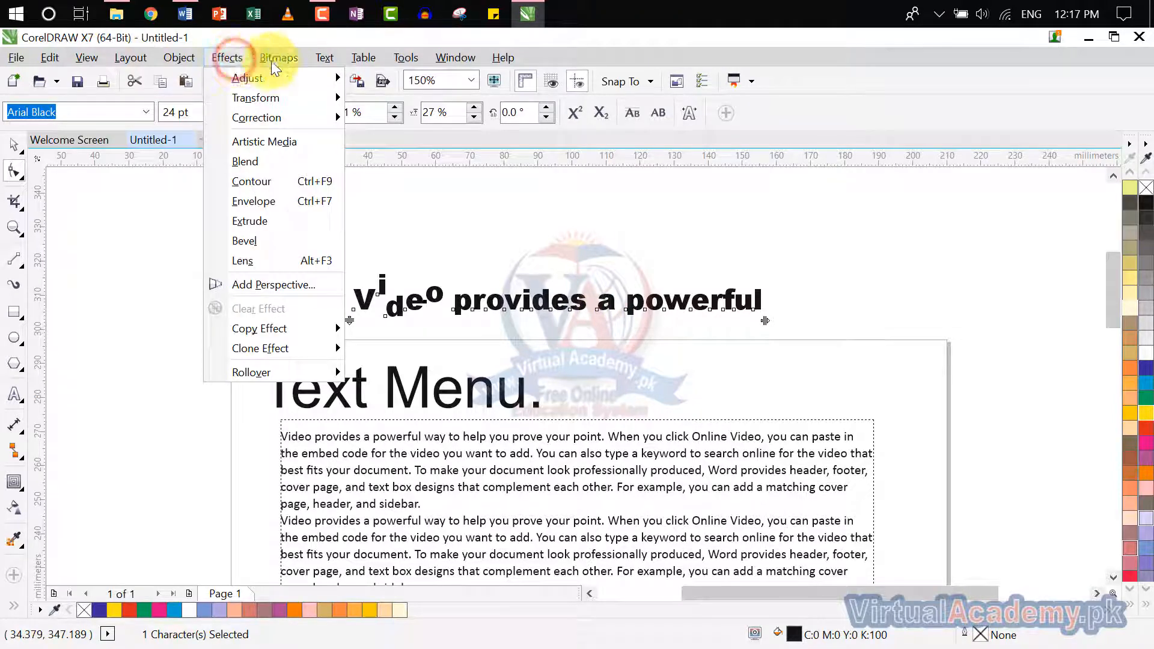
mouse_move(321, 61)
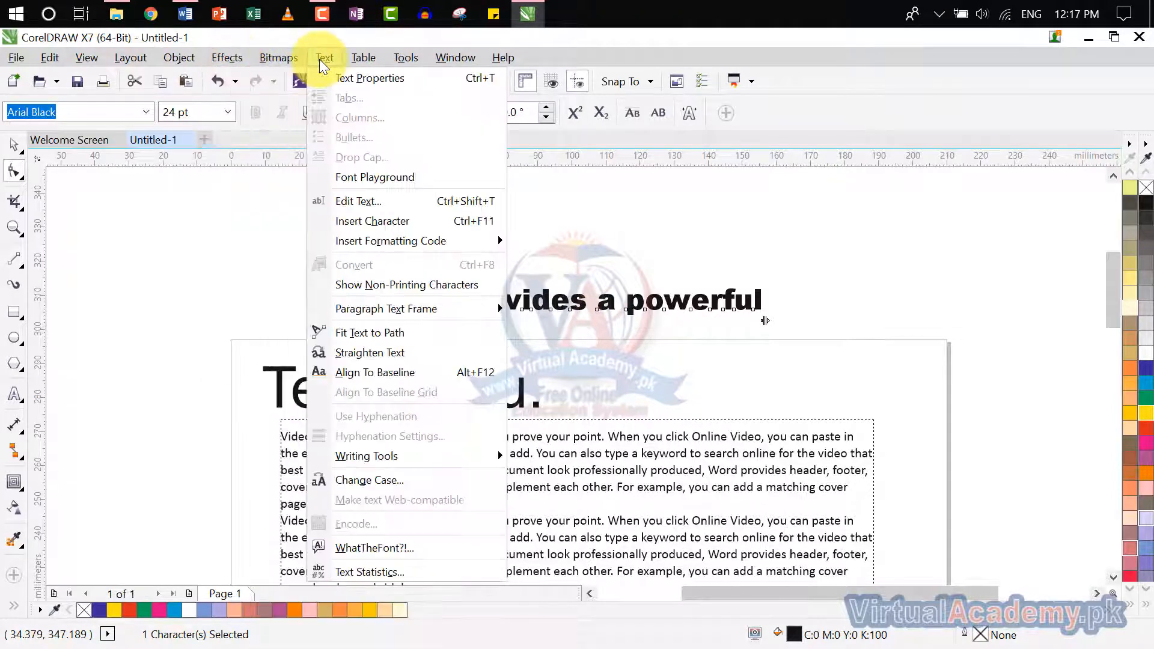
click(386, 377)
scroll(405, 319, up, 3)
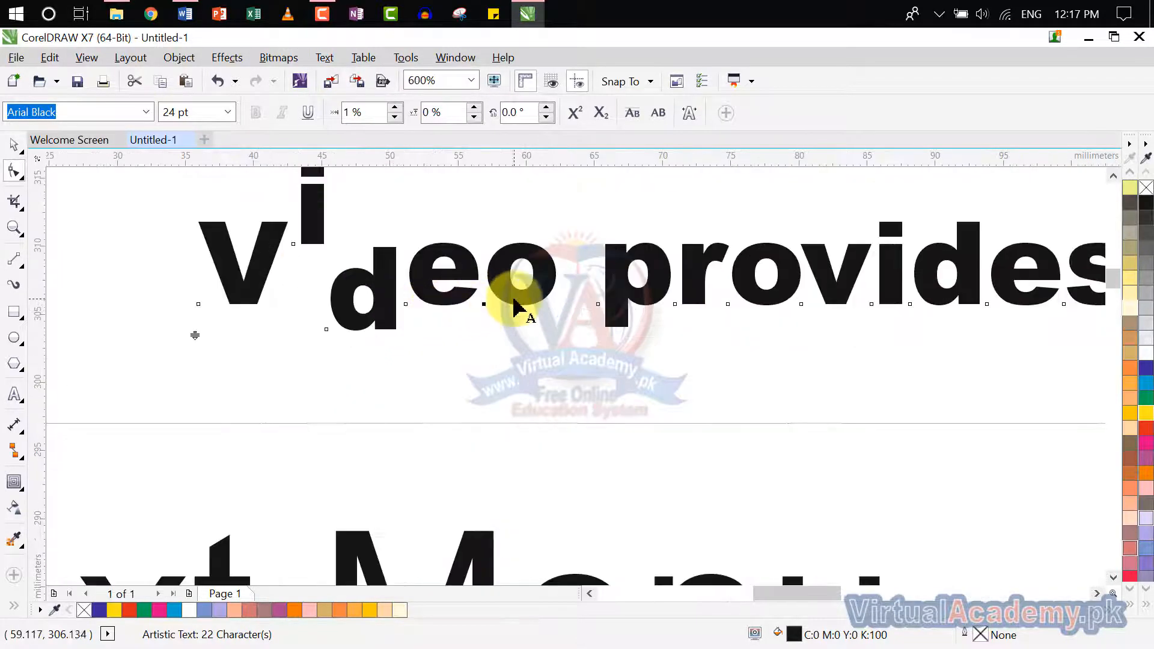
click(304, 295)
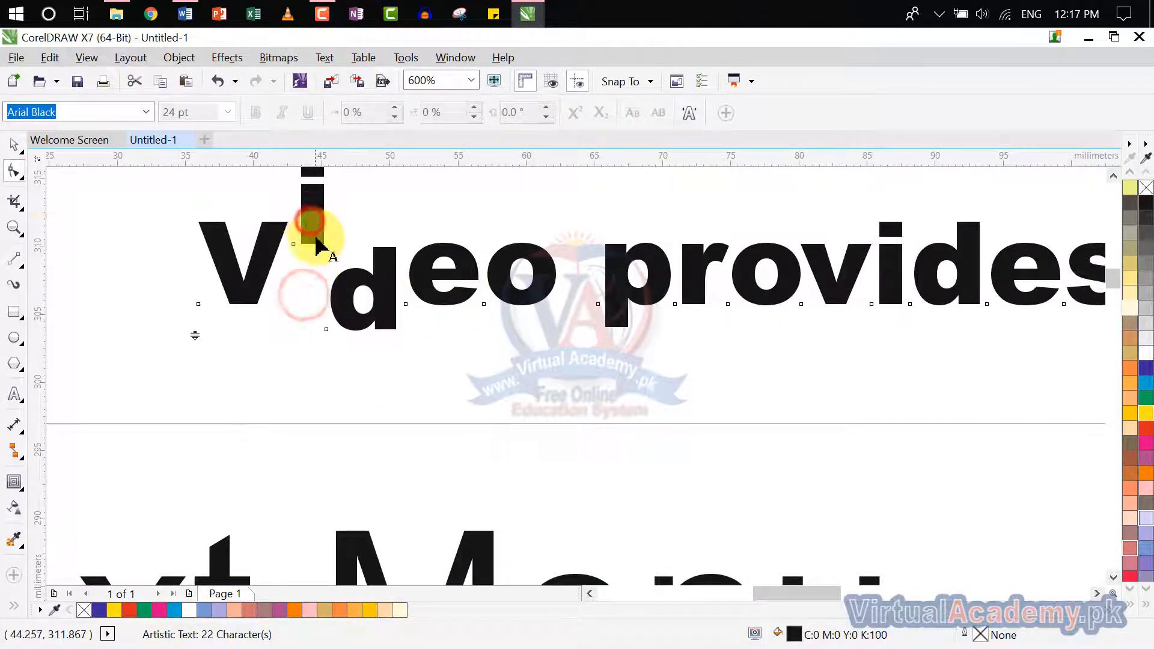
Step: Select the whole phrase "Video provides a powerful" as an object and apply Align To Baseline to all its letters
click(15, 144)
click(397, 282)
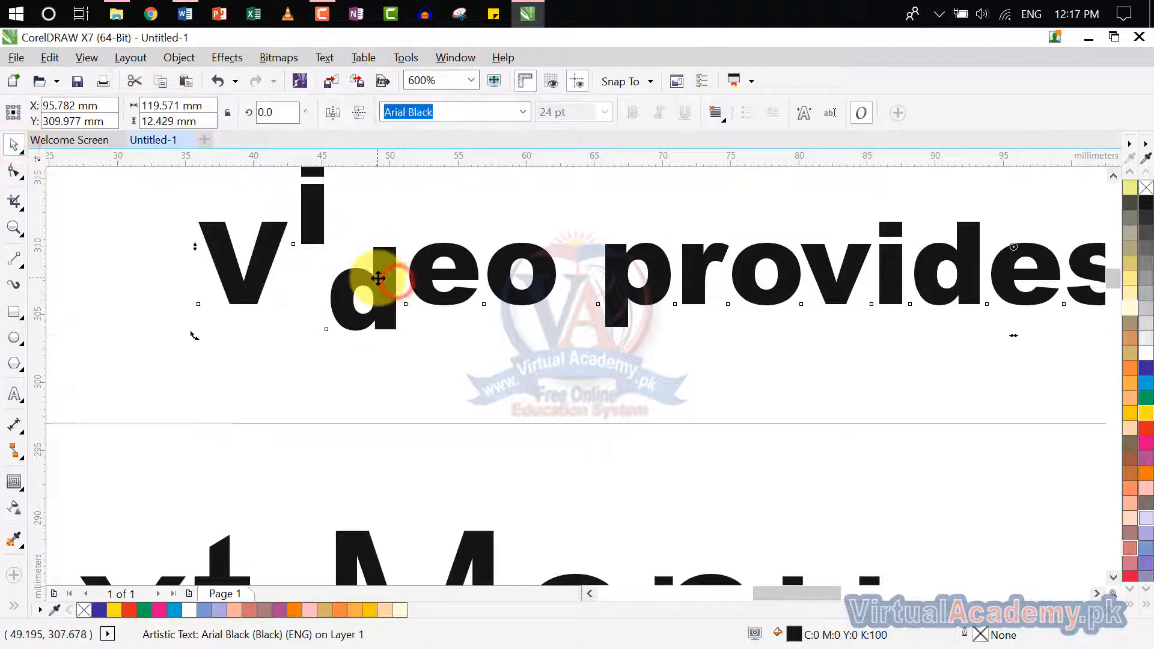
click(274, 58)
mouse_move(313, 55)
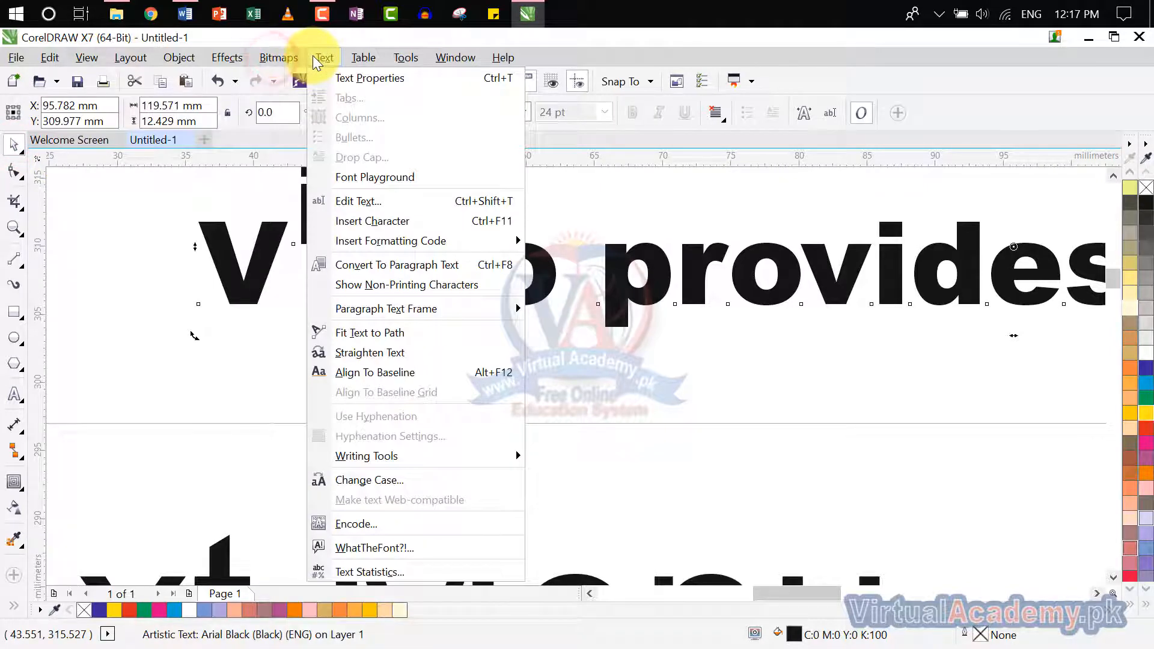
click(410, 372)
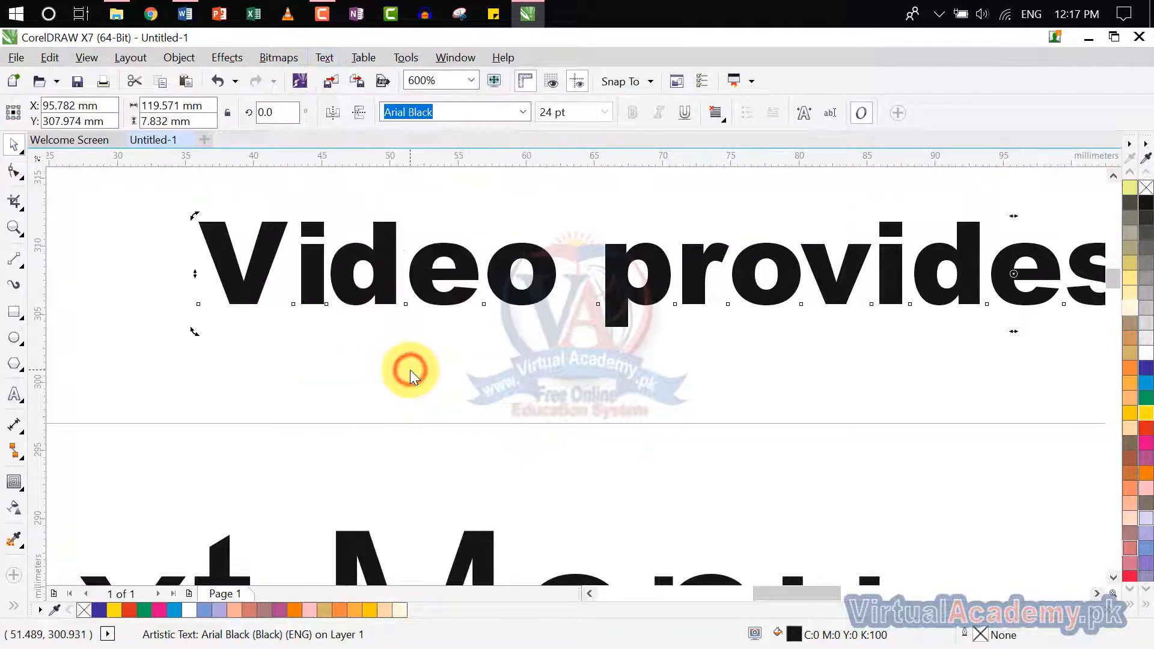
Step: Delete the Arial Black phrase "Video provides a powerful" above the page
scroll(907, 296, down, 2)
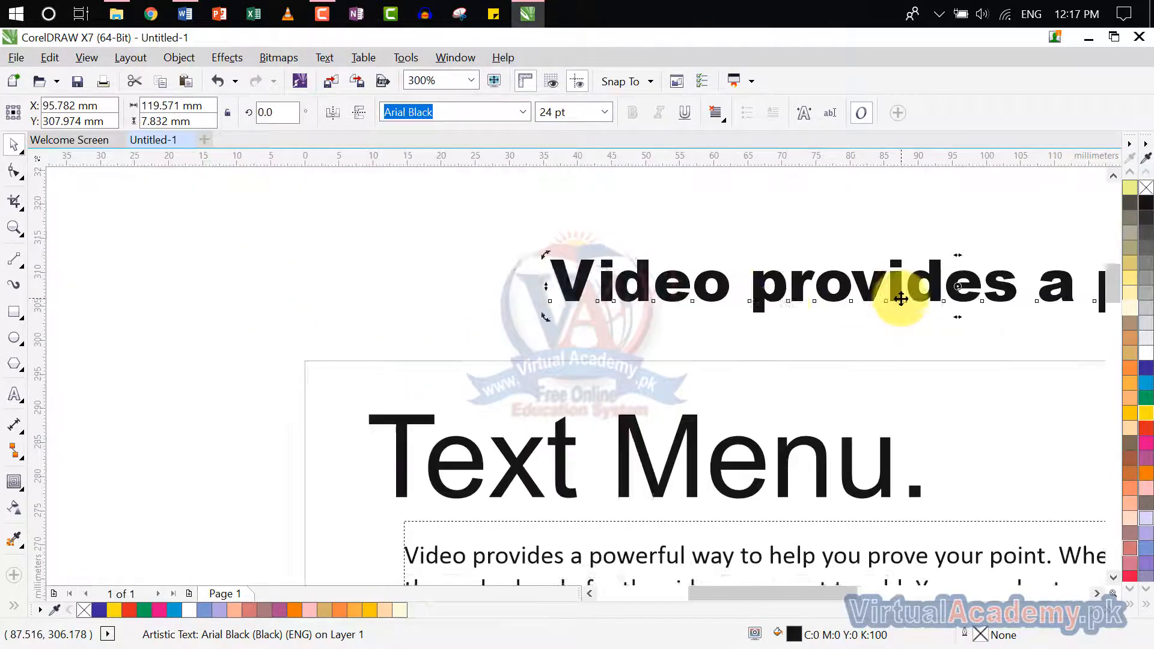
scroll(653, 309, down, 1)
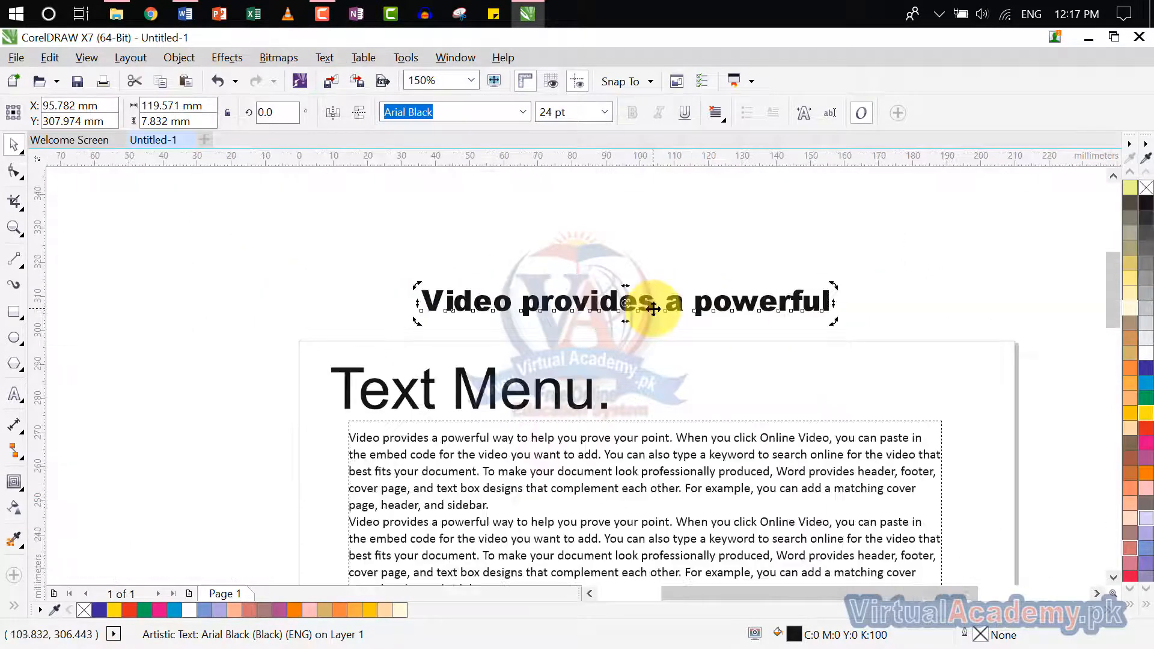
scroll(653, 309, up, 1)
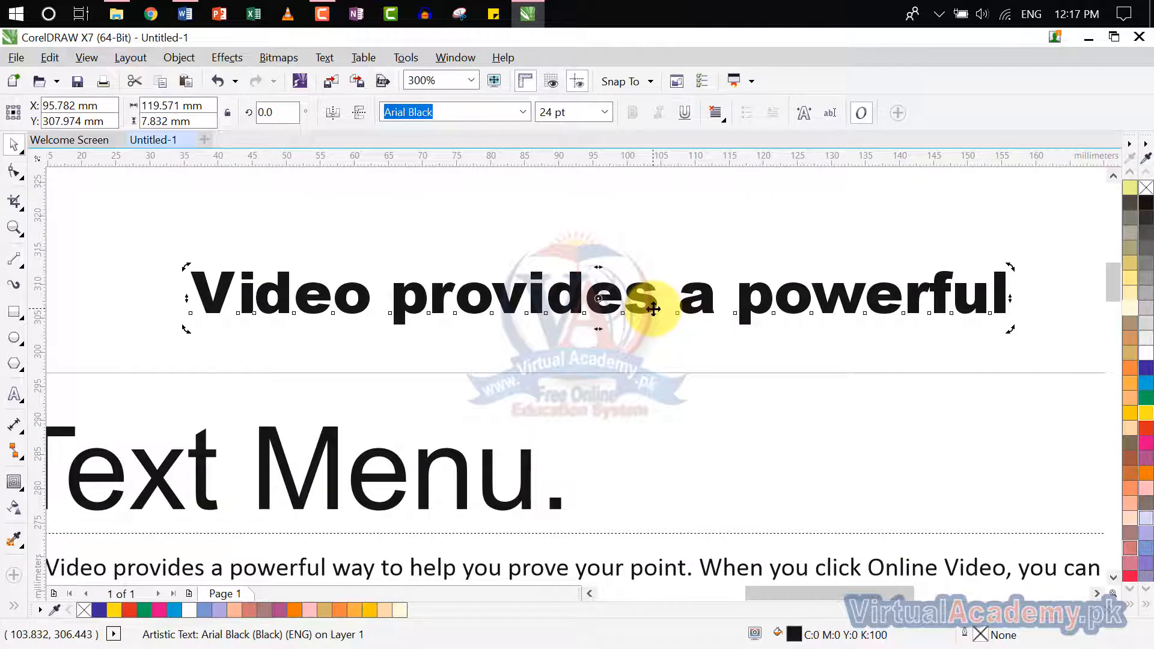
key(Delete)
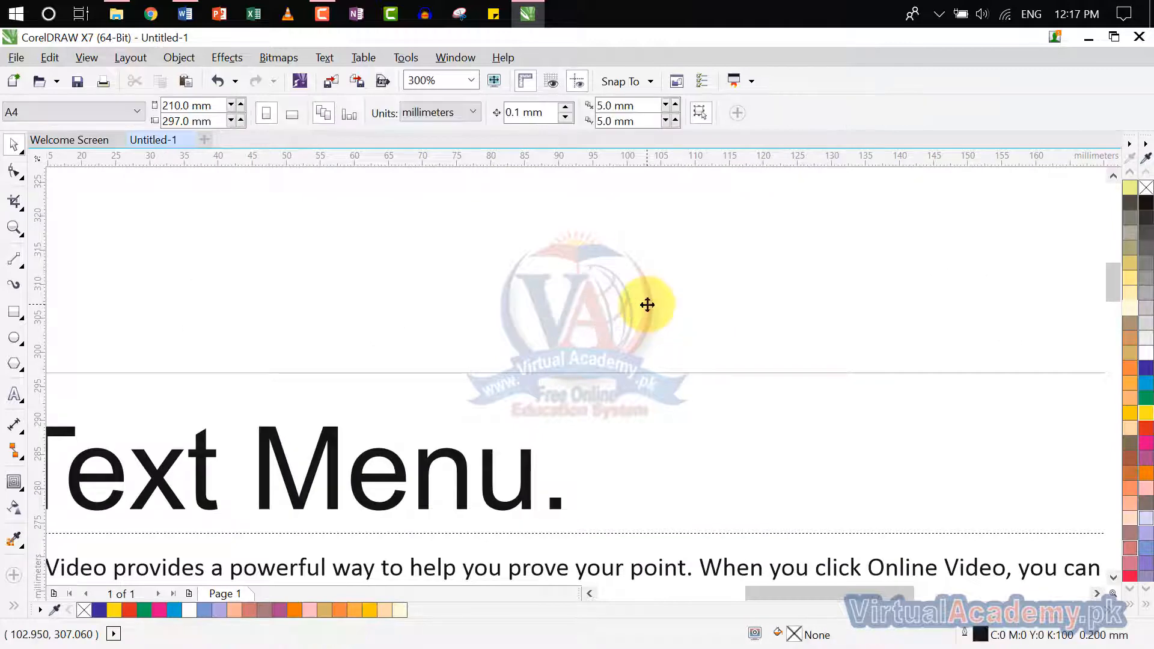
Step: Select the paragraph text frame below the "Text Menu." heading and turn off Align To Baseline Grid for it
scroll(643, 309, down, 1)
click(568, 396)
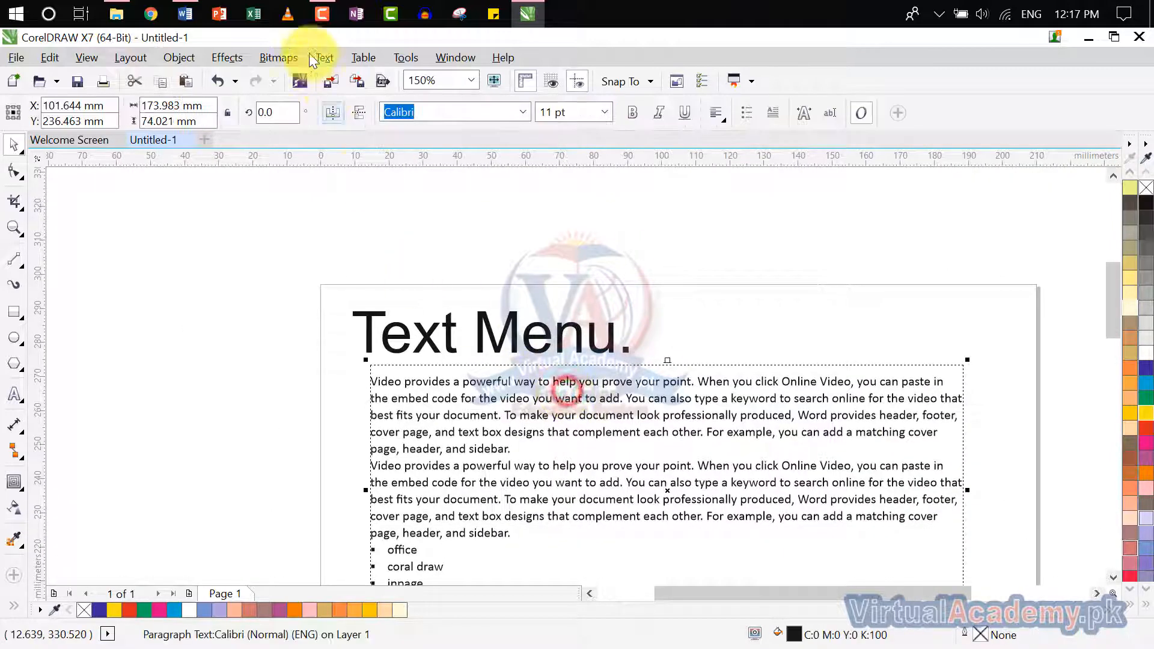
click(317, 57)
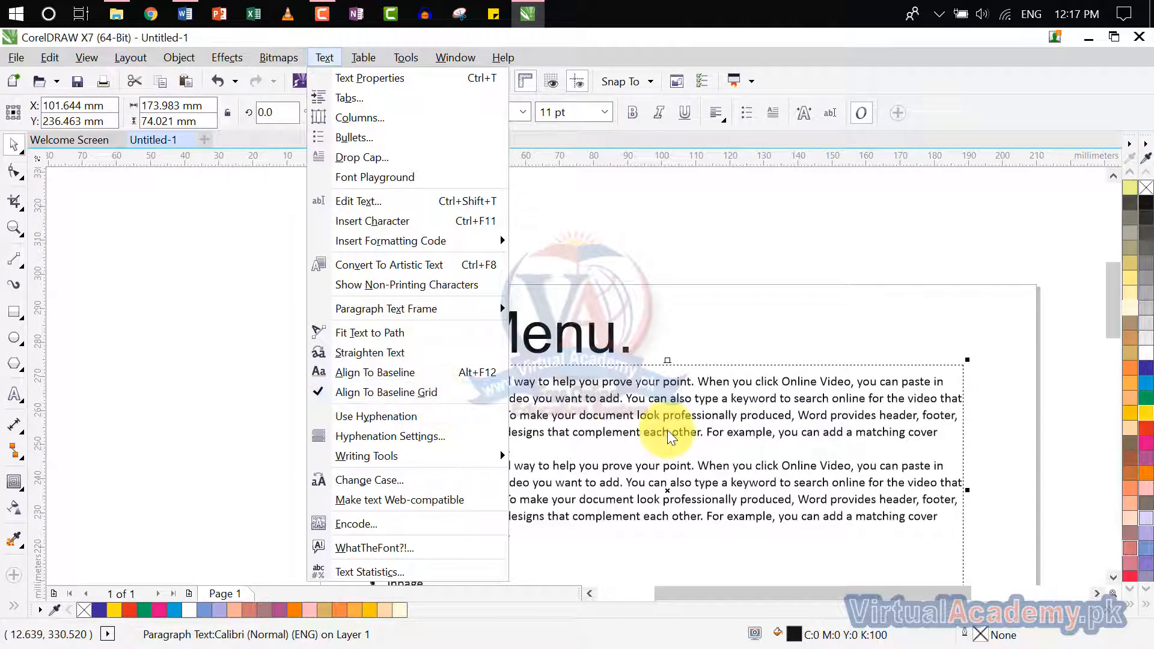
click(648, 440)
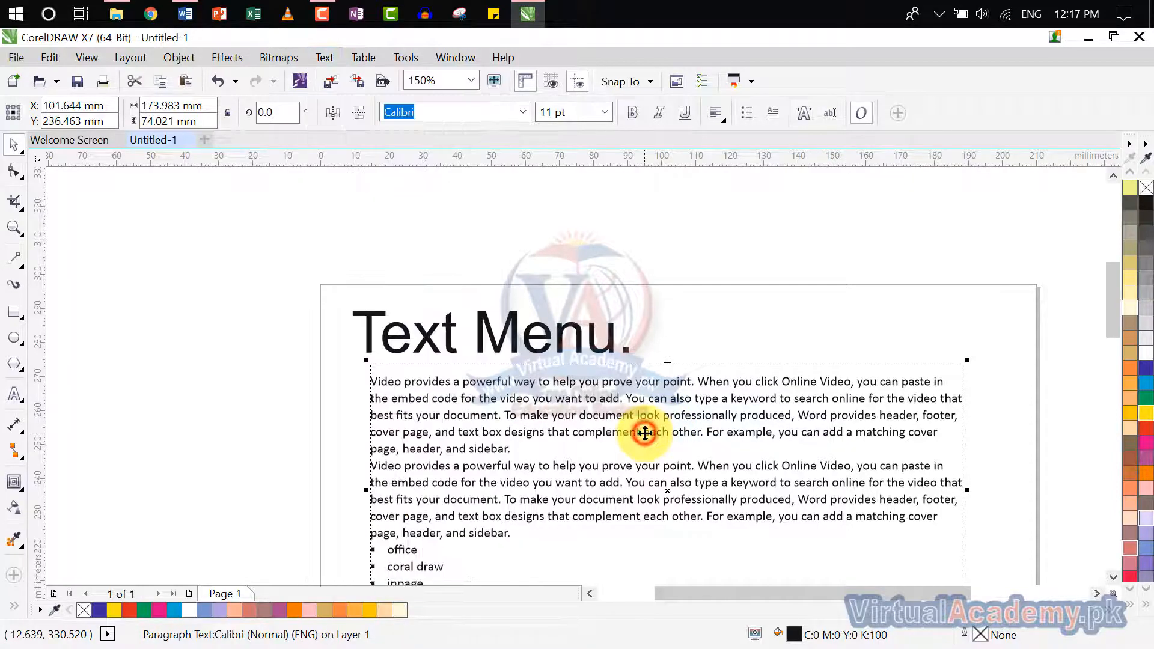
scroll(643, 421, down, 2)
click(281, 60)
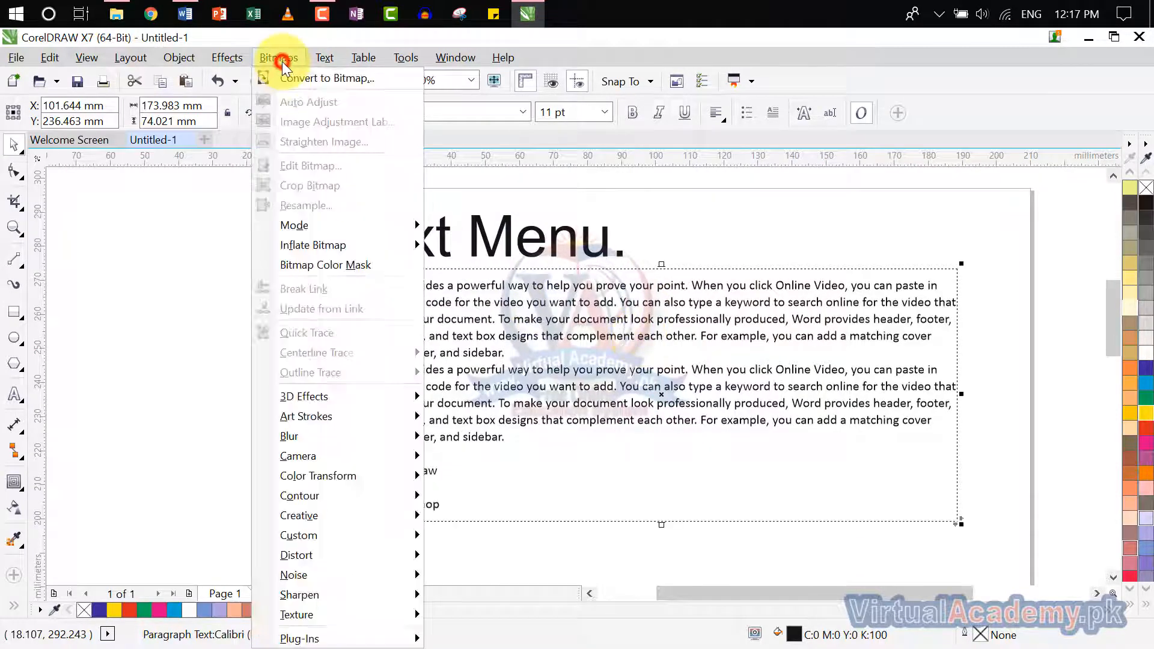
mouse_move(324, 58)
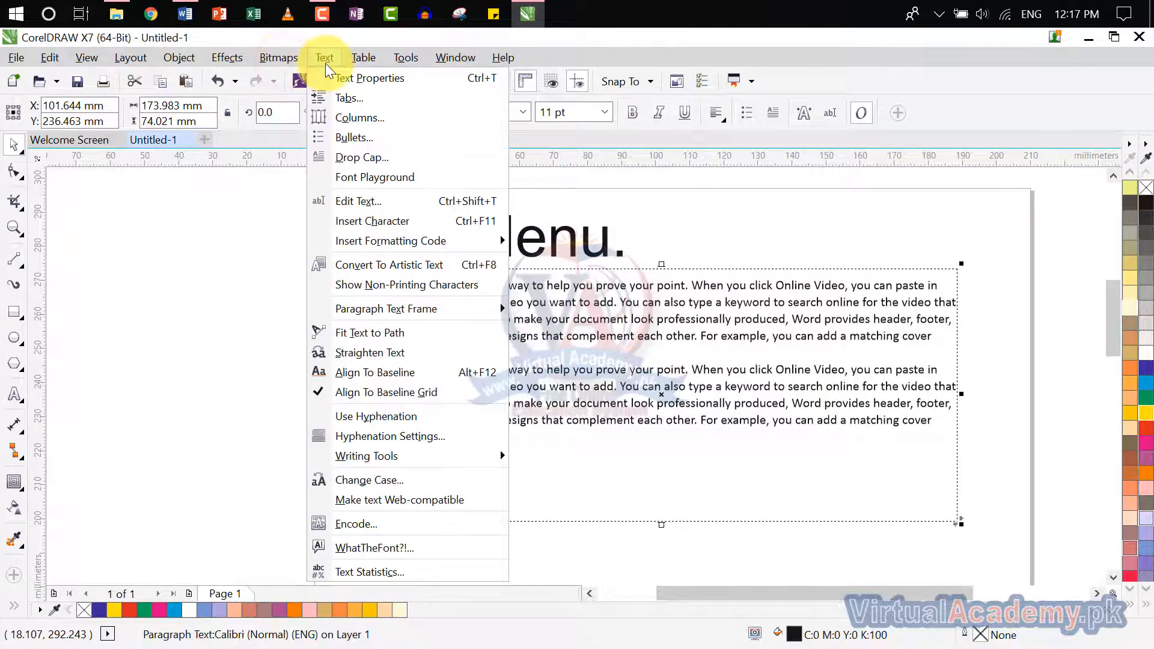
click(354, 394)
scroll(511, 330, up, 1)
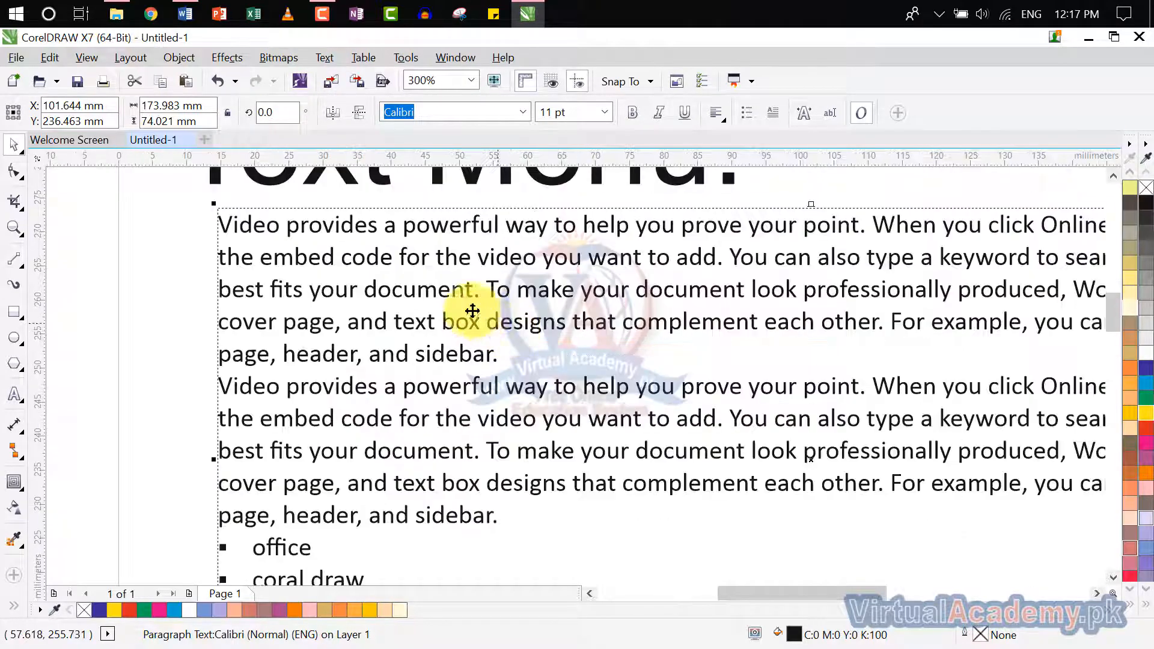
Step: Display the document grid and check how the paragraph text lines sit against it
click(69, 55)
mouse_move(154, 348)
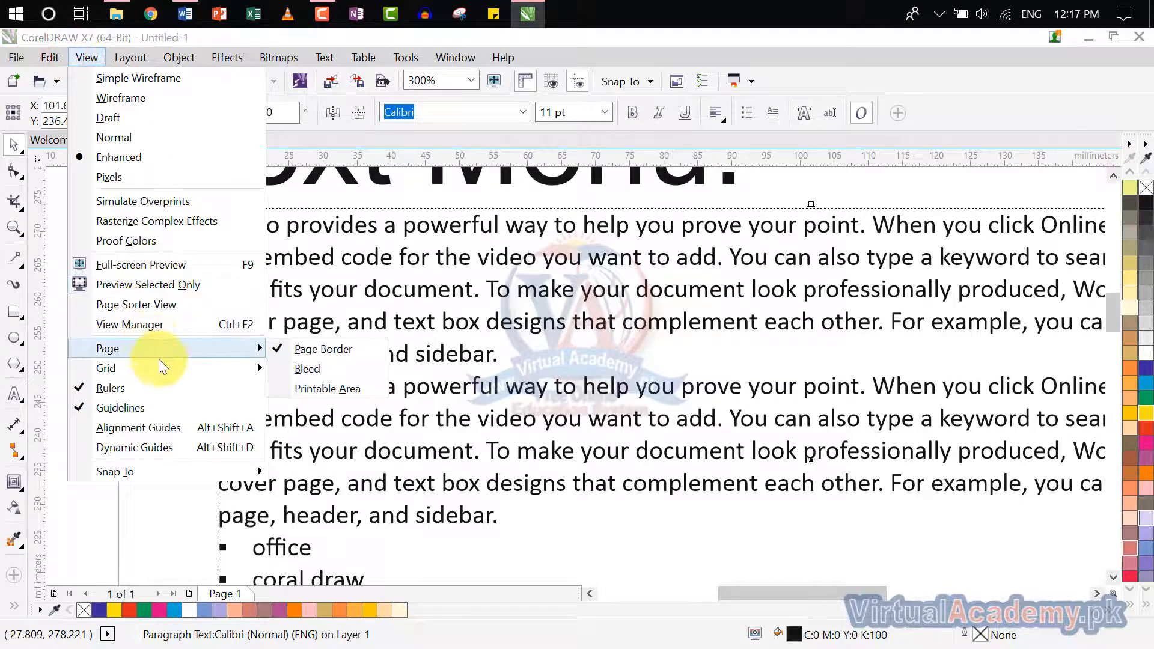
click(315, 368)
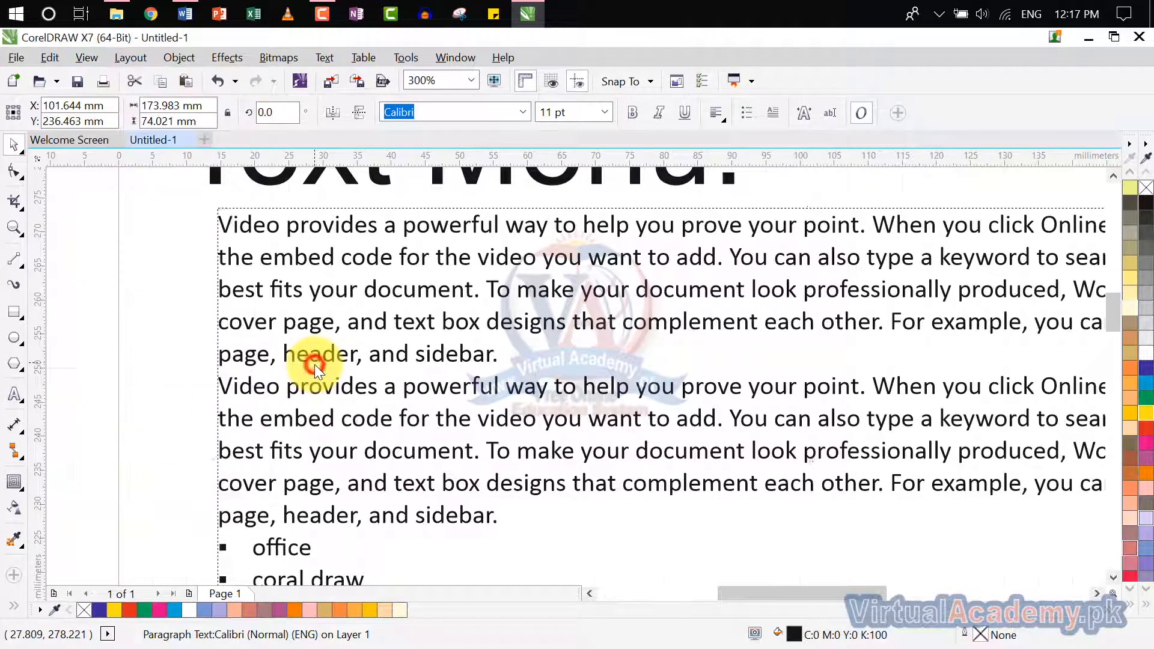
scroll(228, 227, up, 2)
scroll(227, 228, up, 2)
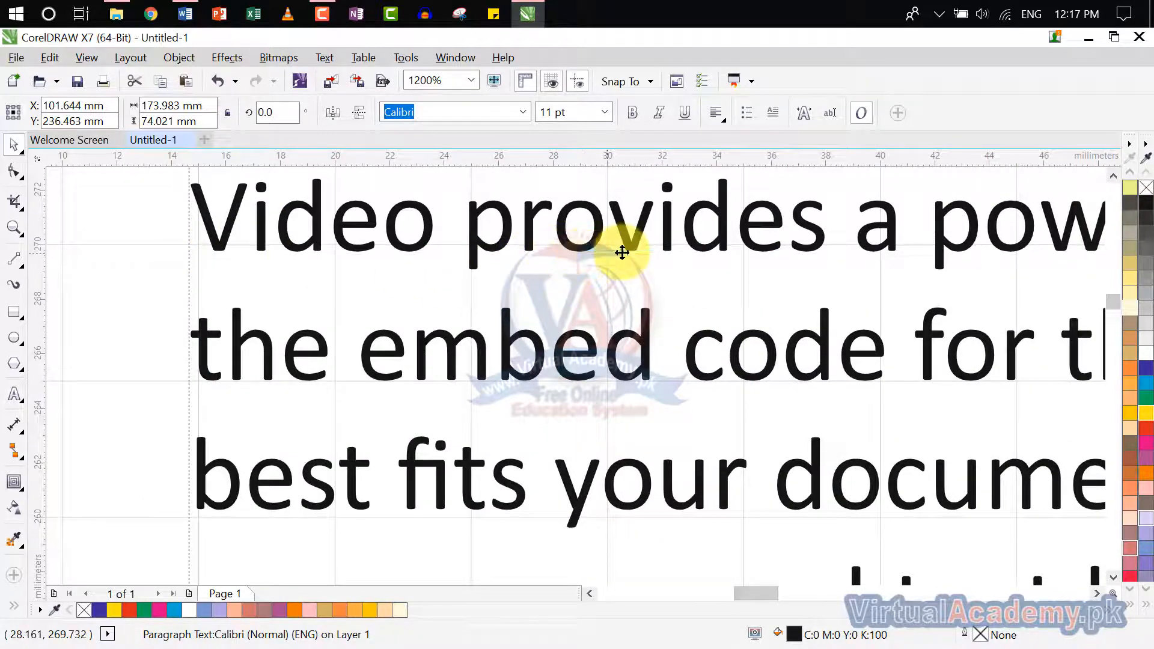
scroll(622, 252, down, 2)
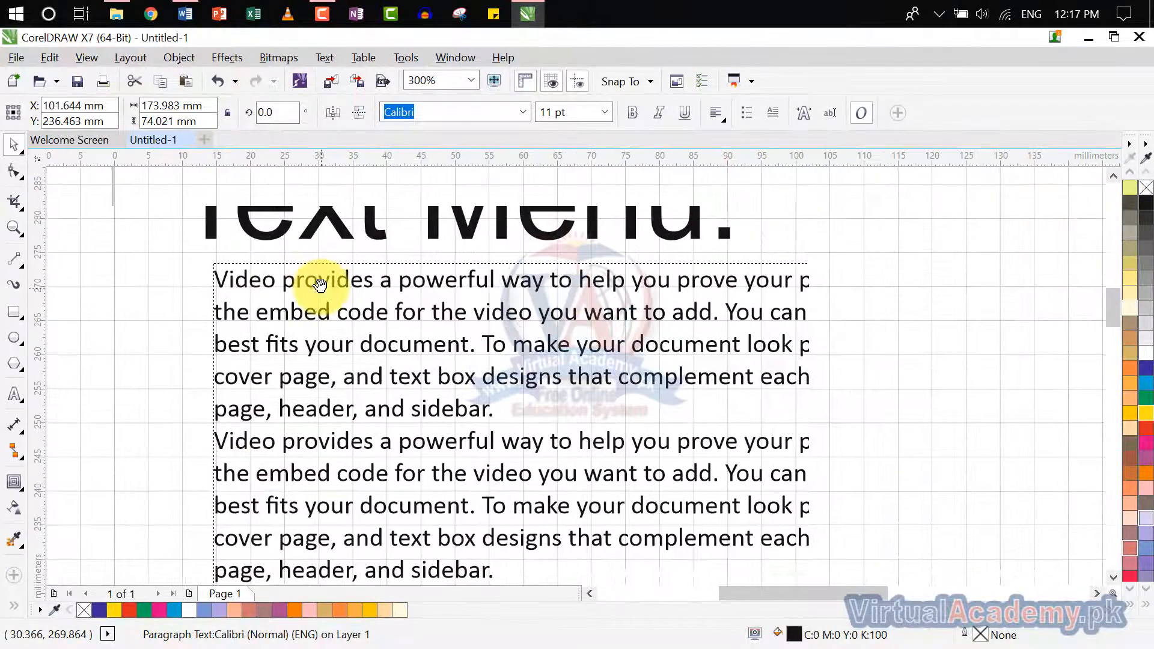
Step: Select all the text inside the paragraph frame, from the first paragraph through the bullet list, and turn on Align To Baseline Grid
click(321, 287)
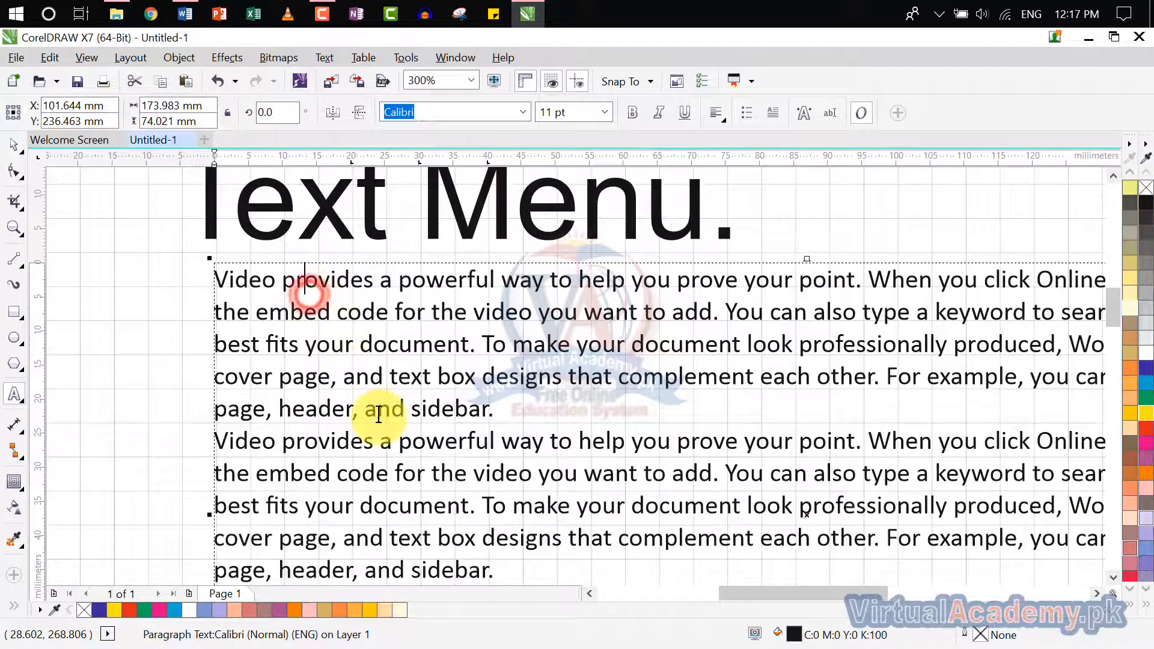
scroll(426, 470, down, 1)
scroll(426, 470, down, 2)
drag(383, 495, 338, 387)
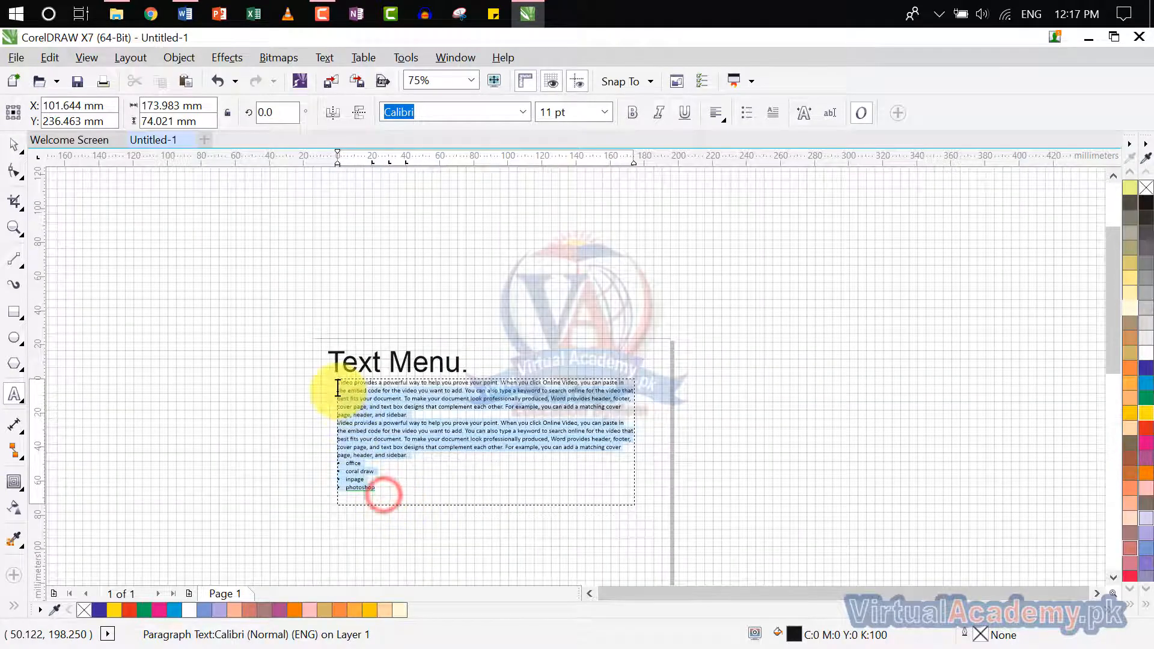
scroll(338, 385, up, 3)
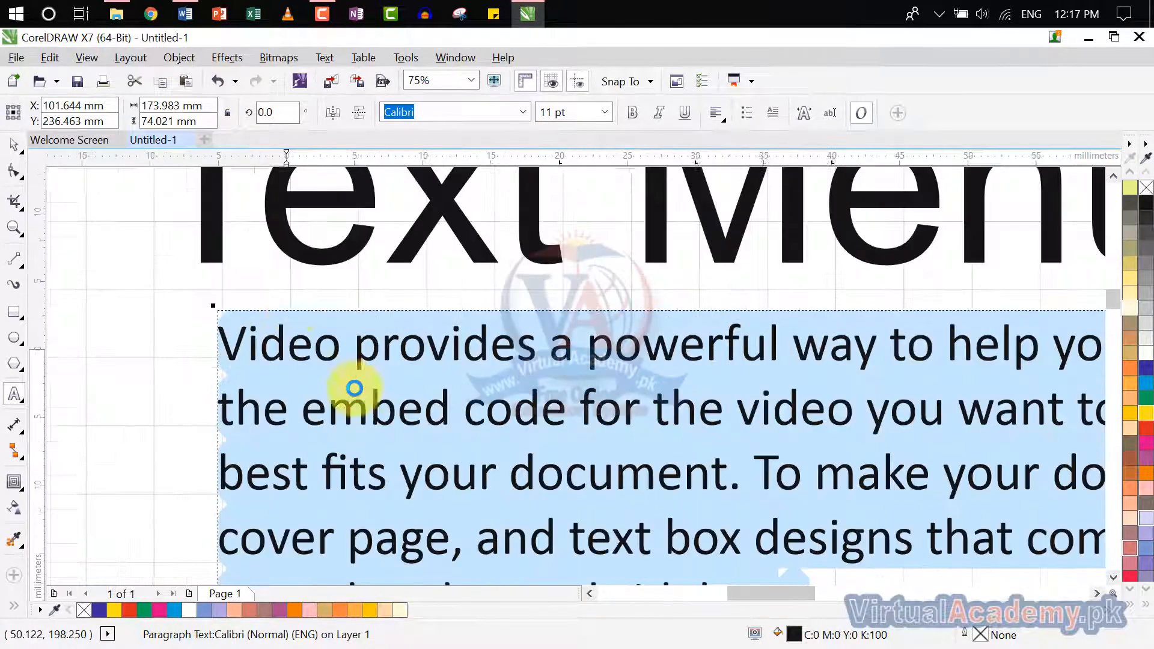
click(325, 58)
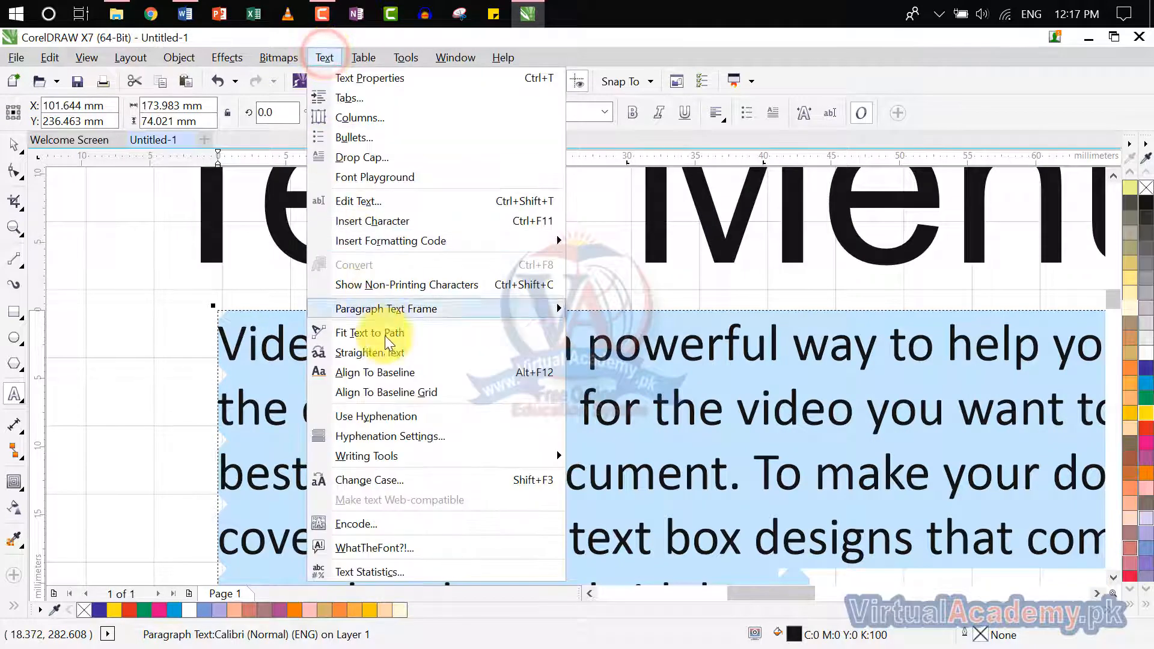
click(468, 391)
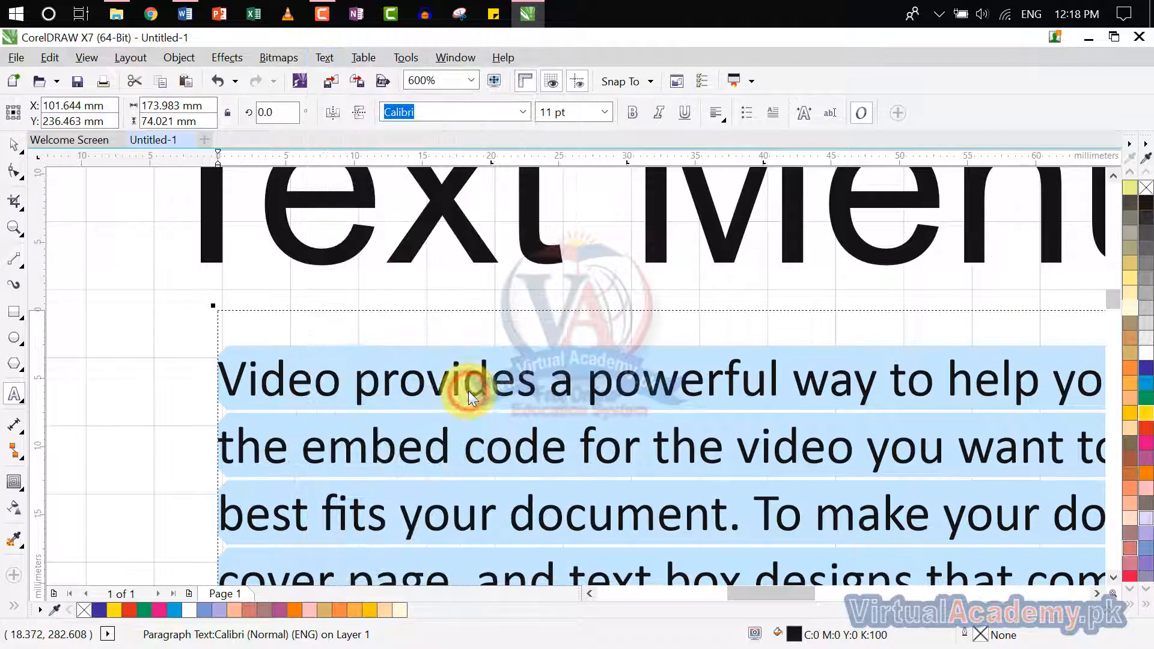
Step: Check the paragraph text lines against the document grid and hide the grid
scroll(292, 411, up, 2)
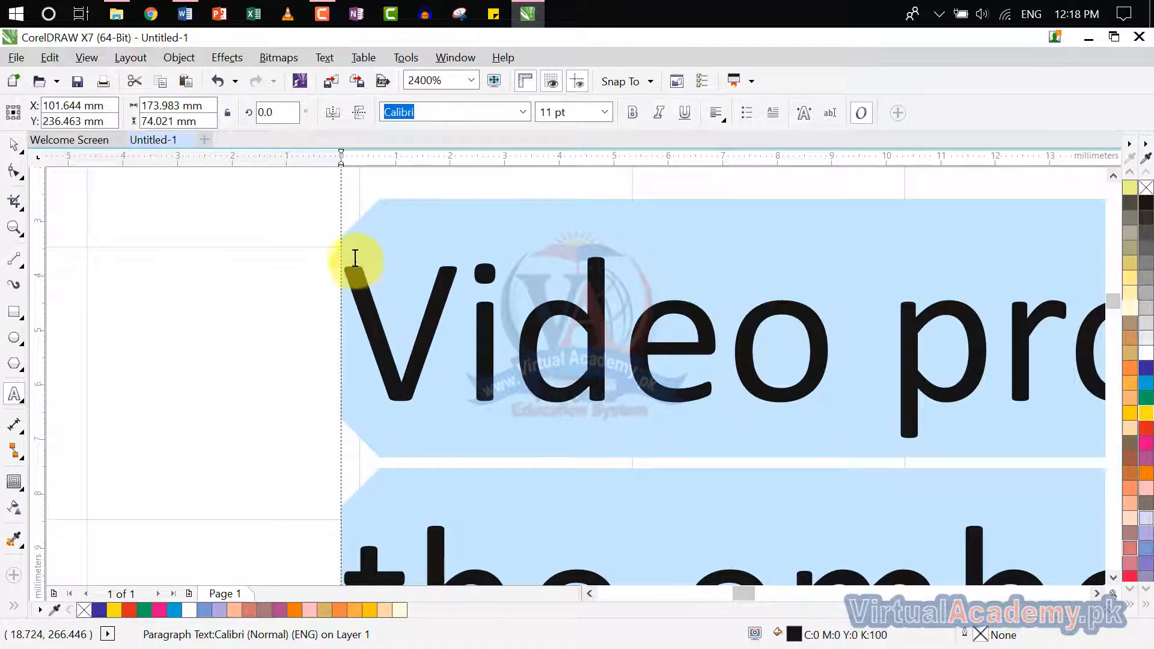
scroll(374, 382, down, 3)
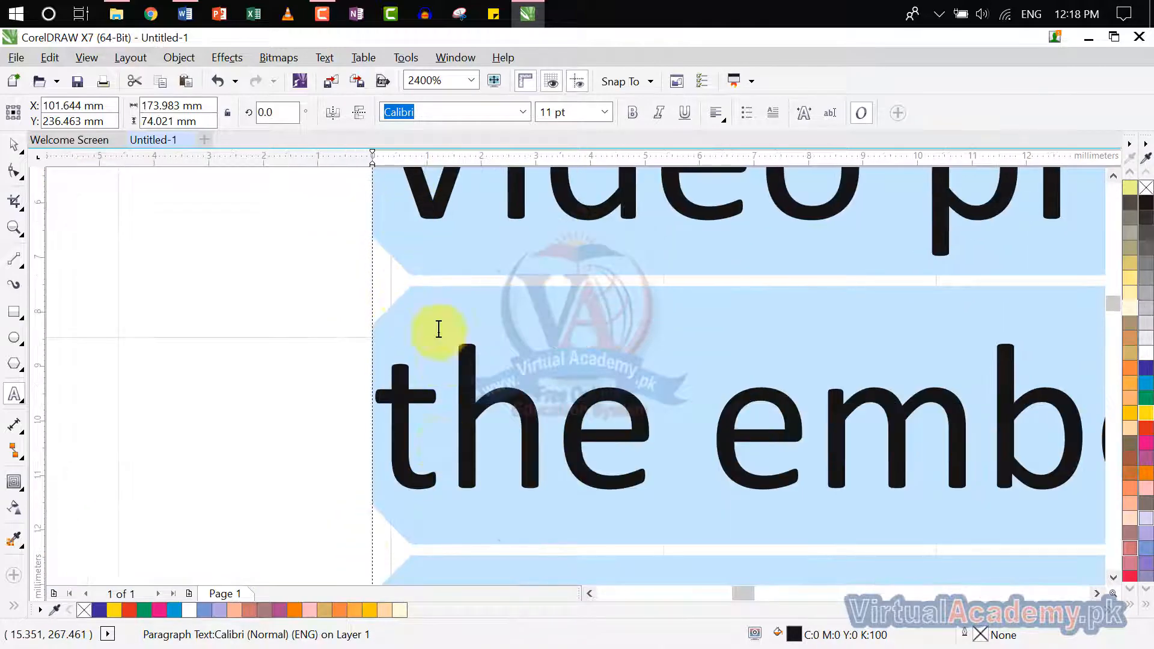
scroll(437, 416, down, 6)
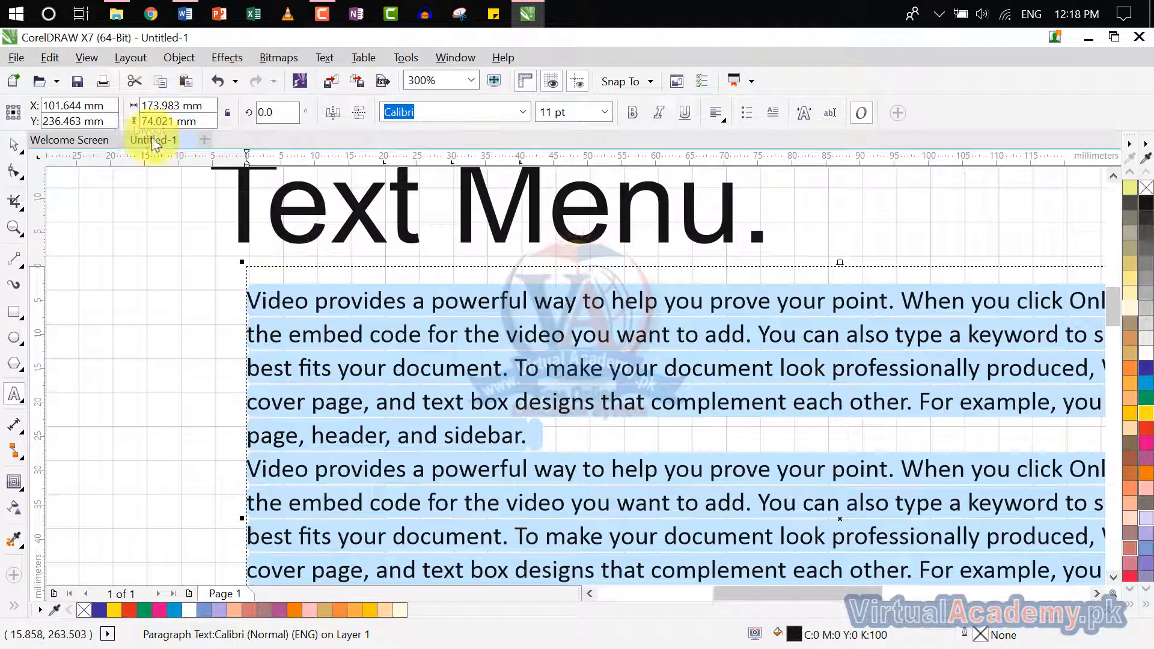
click(87, 57)
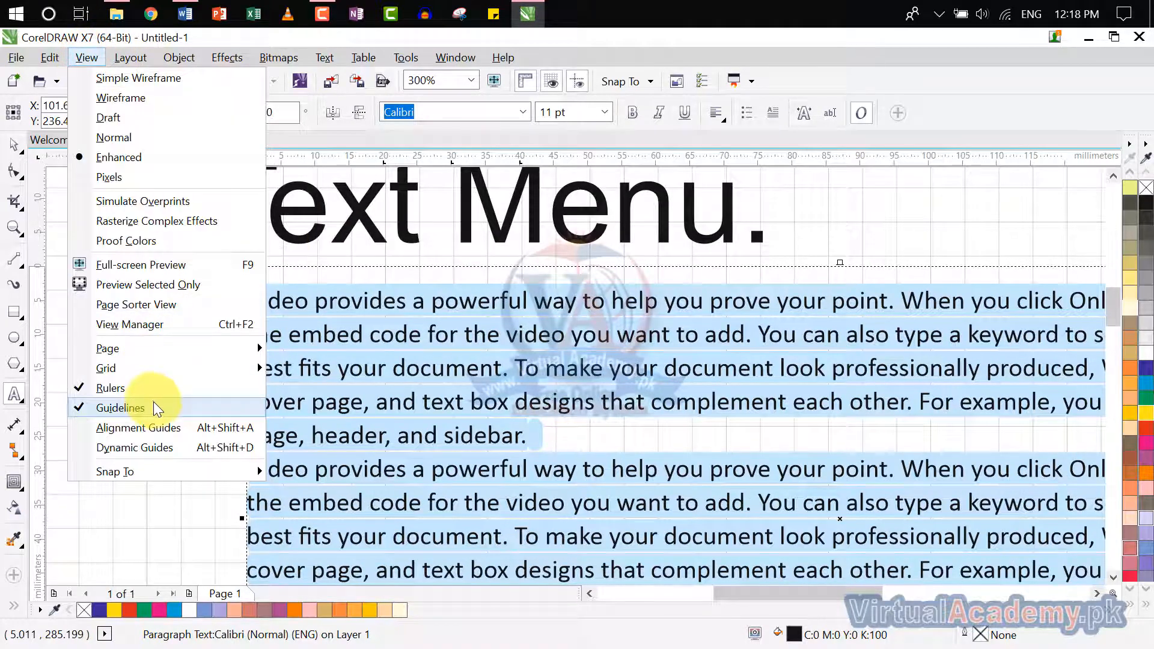
mouse_move(175, 368)
click(338, 368)
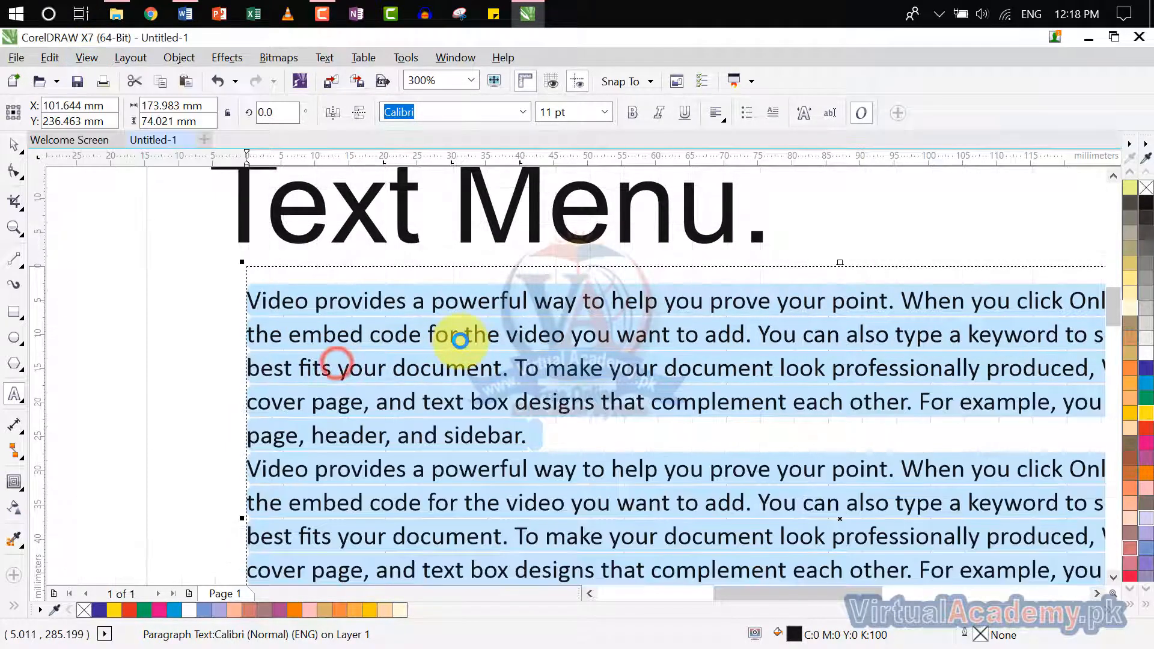
Step: Examine where the lines of the selected paragraph text end along the right edge of its frame
scroll(445, 335, down, 3)
click(323, 60)
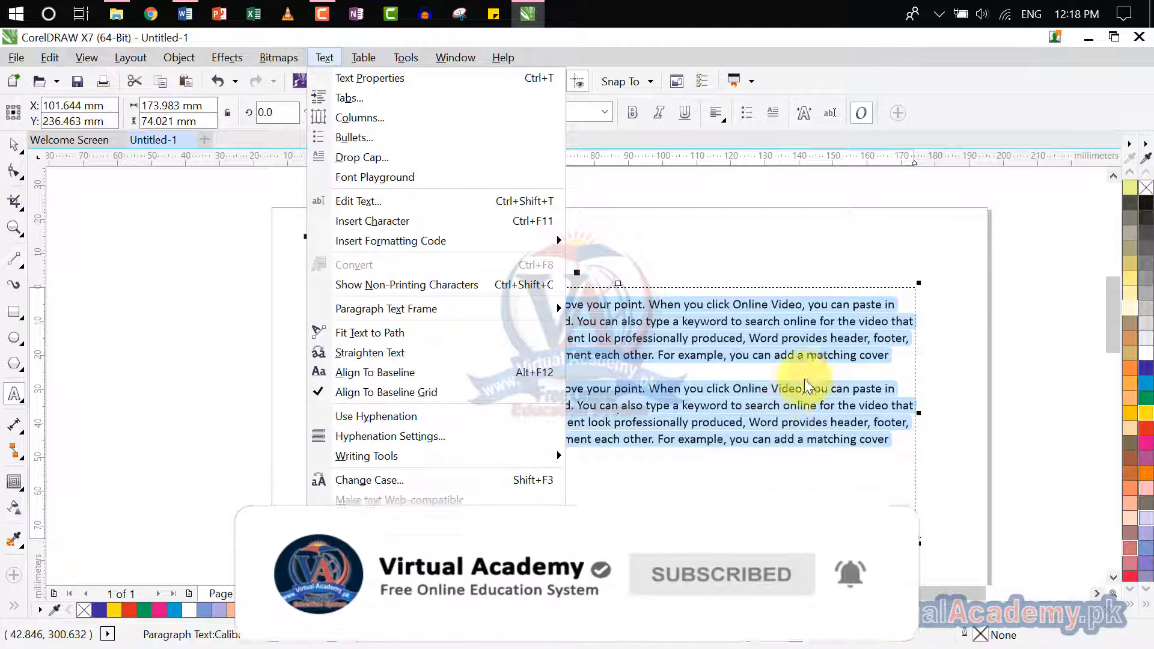
scroll(901, 348, up, 4)
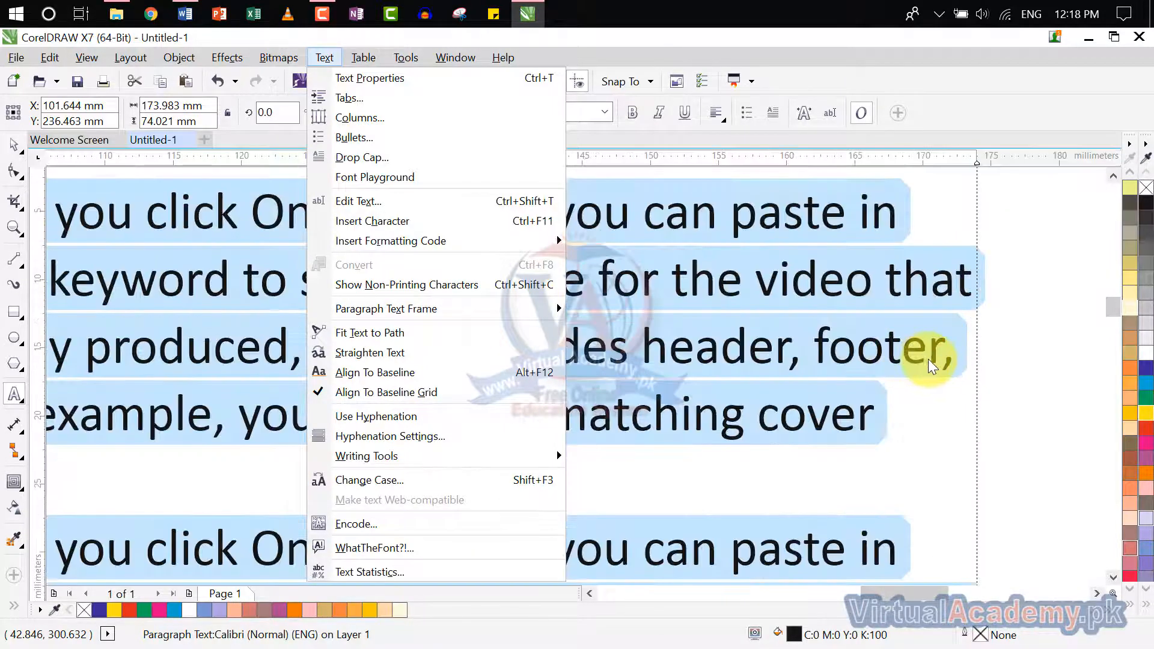
click(896, 365)
scroll(877, 331, down, 3)
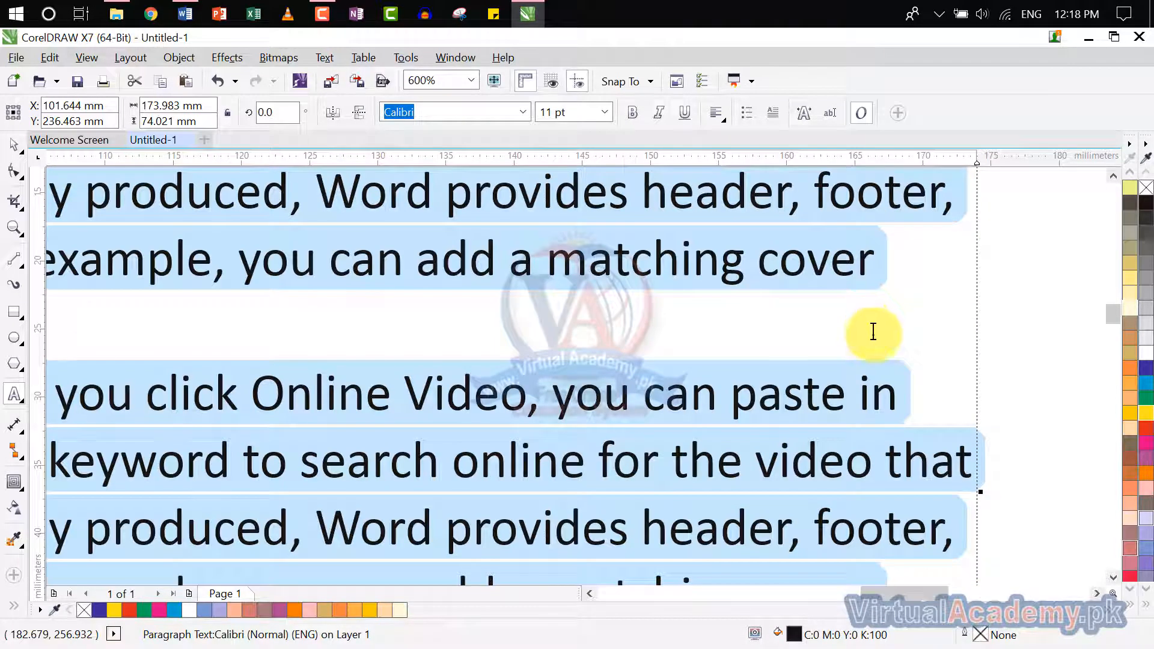
scroll(952, 384, down, 3)
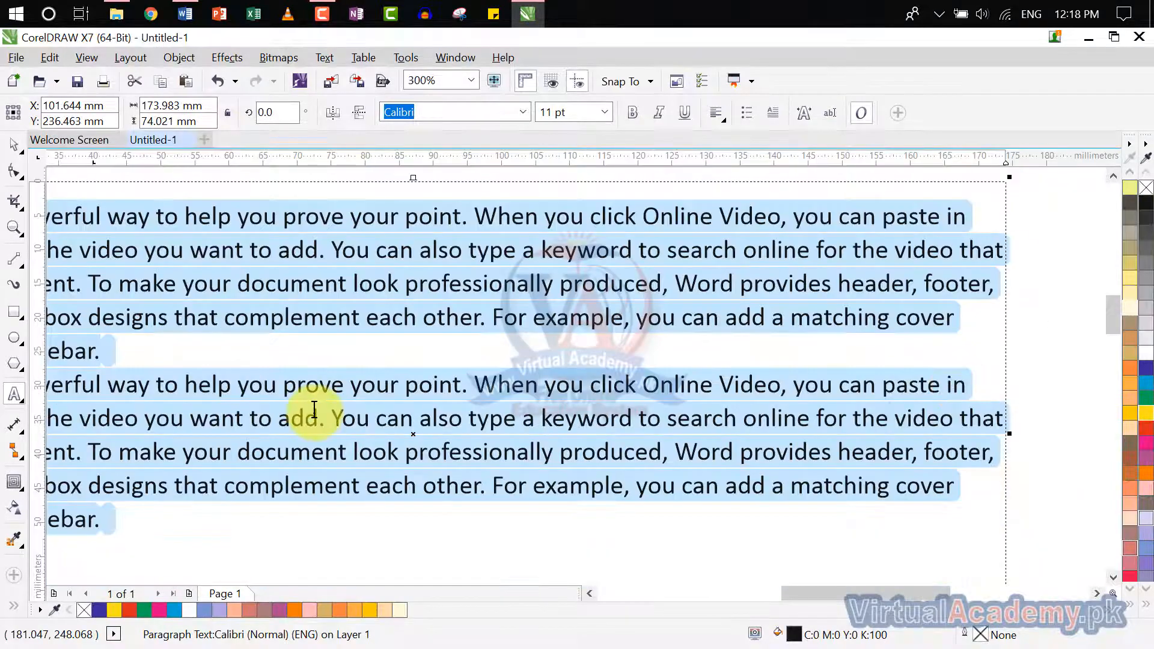
scroll(664, 381, down, 2)
scroll(438, 407, up, 2)
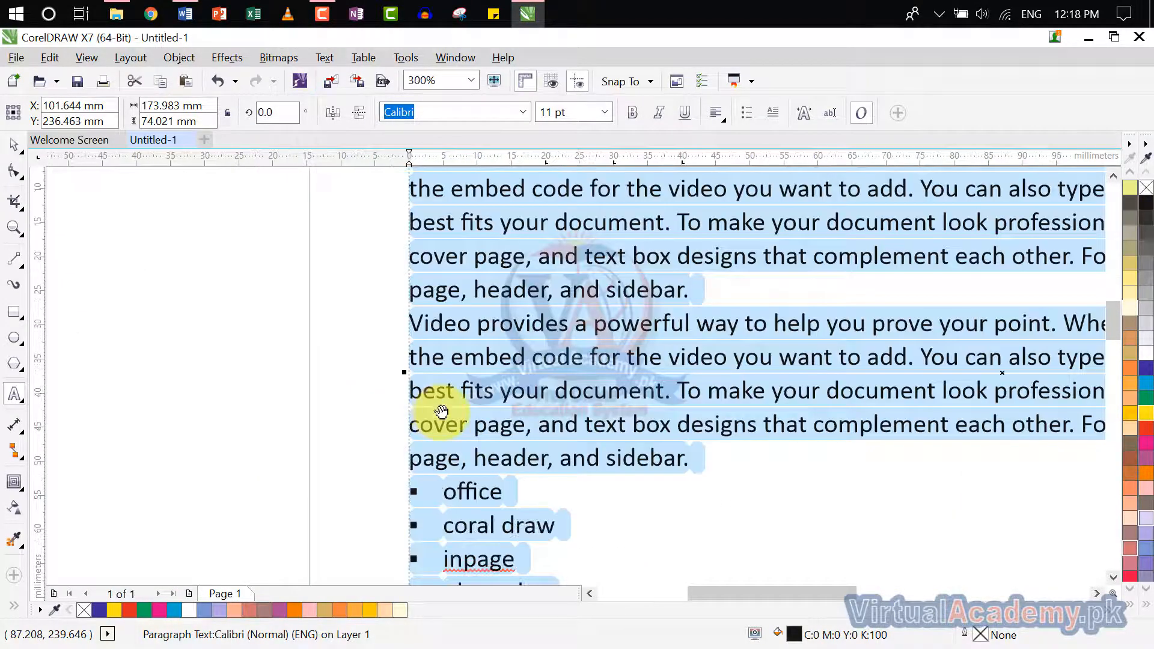
drag(442, 411, 170, 386)
scroll(802, 379, down, 1)
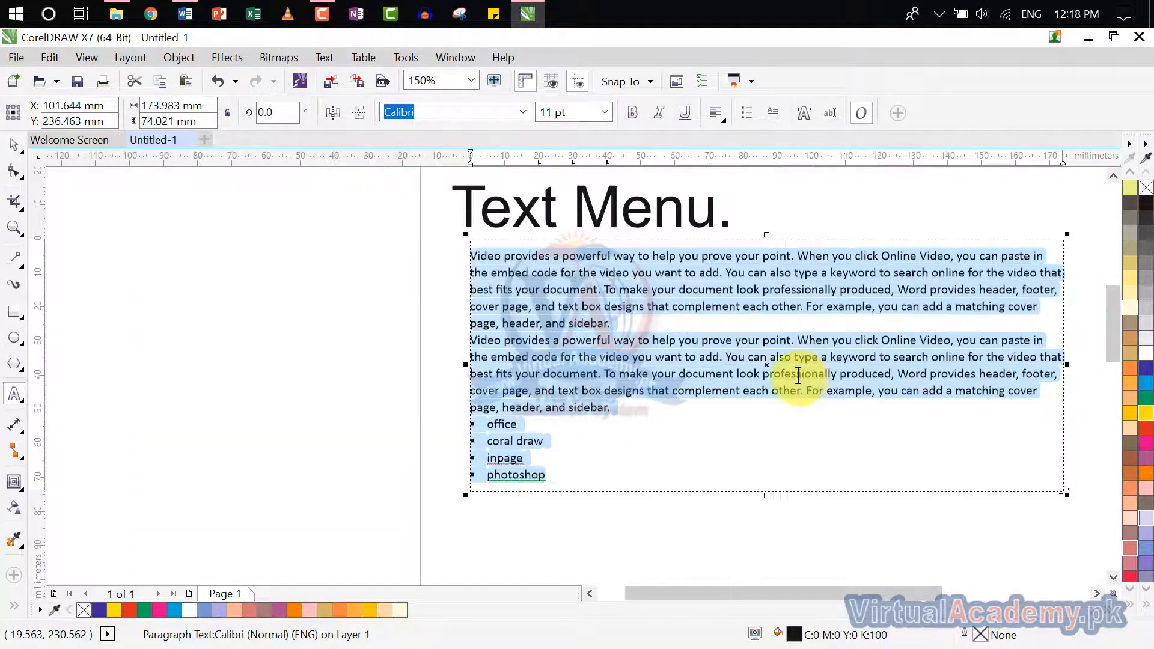
scroll(798, 375, right, 2)
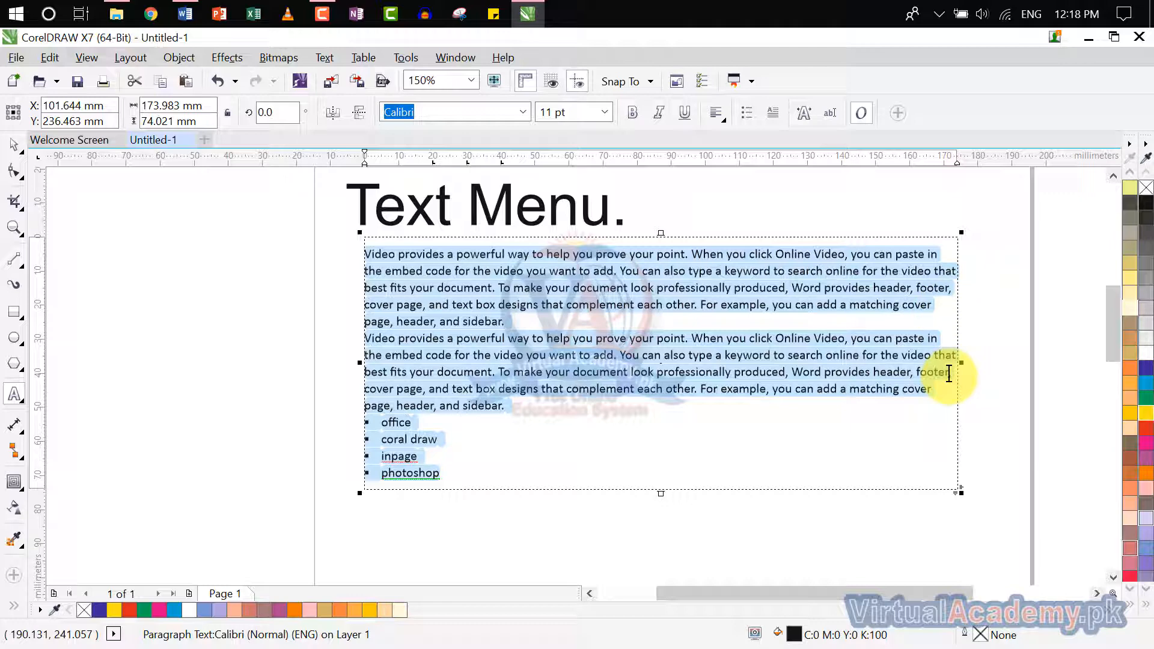
Step: Widen the paragraph text frame to about 176 mm and select all the text inside it
drag(961, 363, 964, 363)
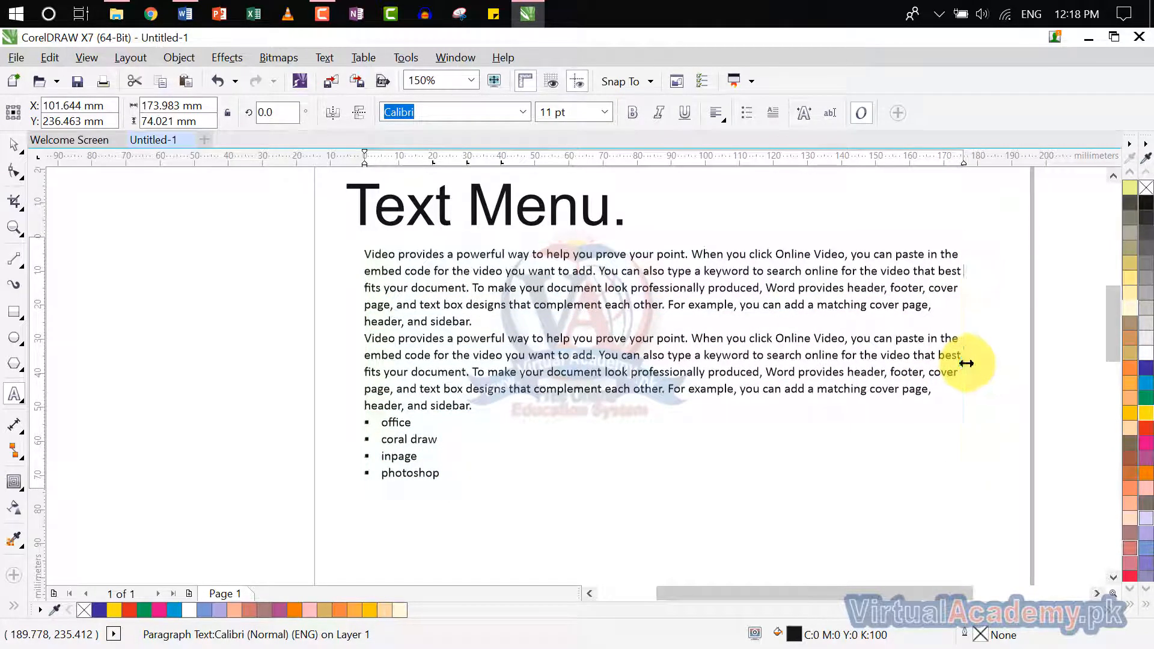
key(ctrl+a)
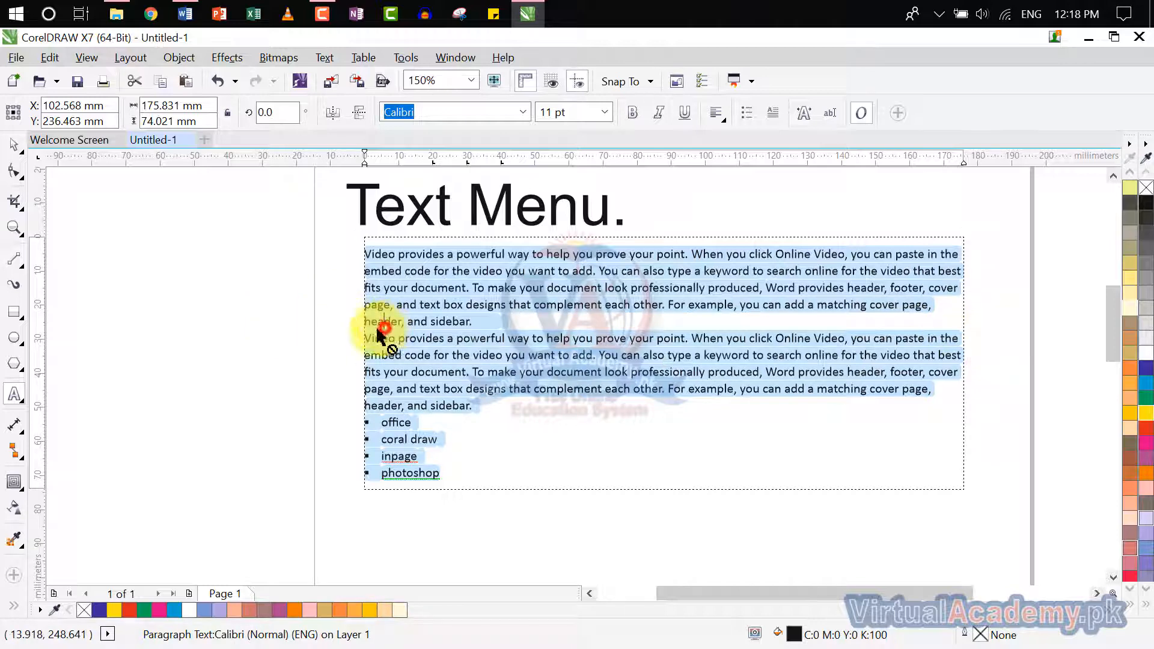
mouse_move(376, 328)
mouse_down()
mouse_move(364, 330)
mouse_move(388, 325)
mouse_up()
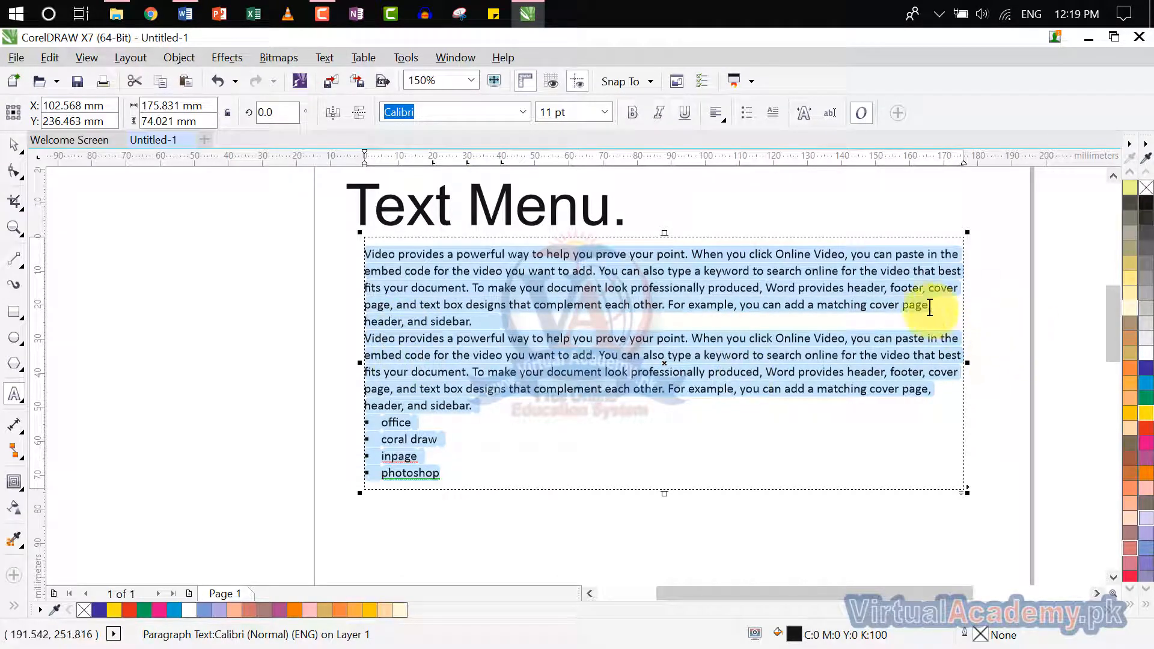
Step: Turn Use Hyphenation on and back off for the selected paragraph text
click(321, 57)
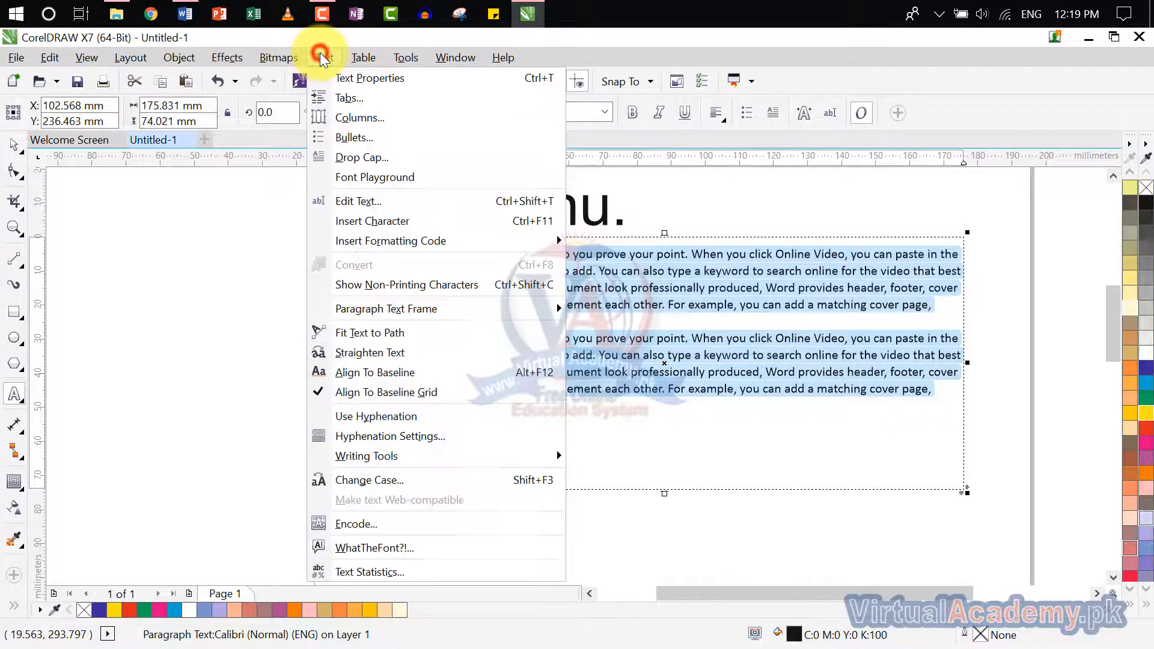
click(394, 415)
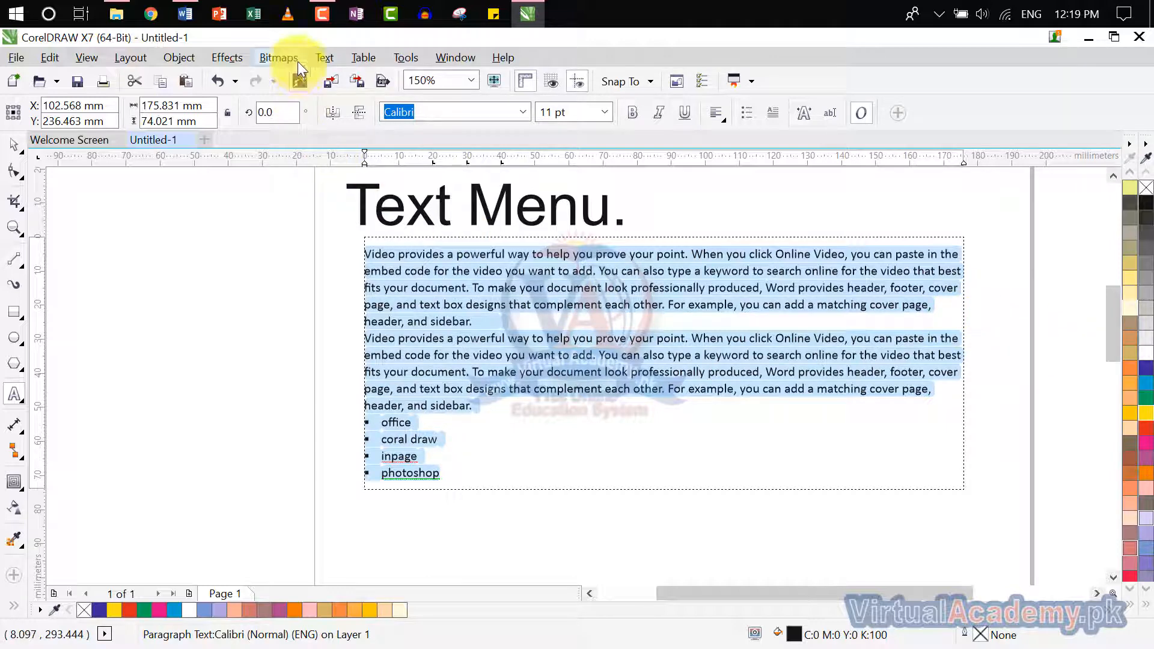
click(316, 57)
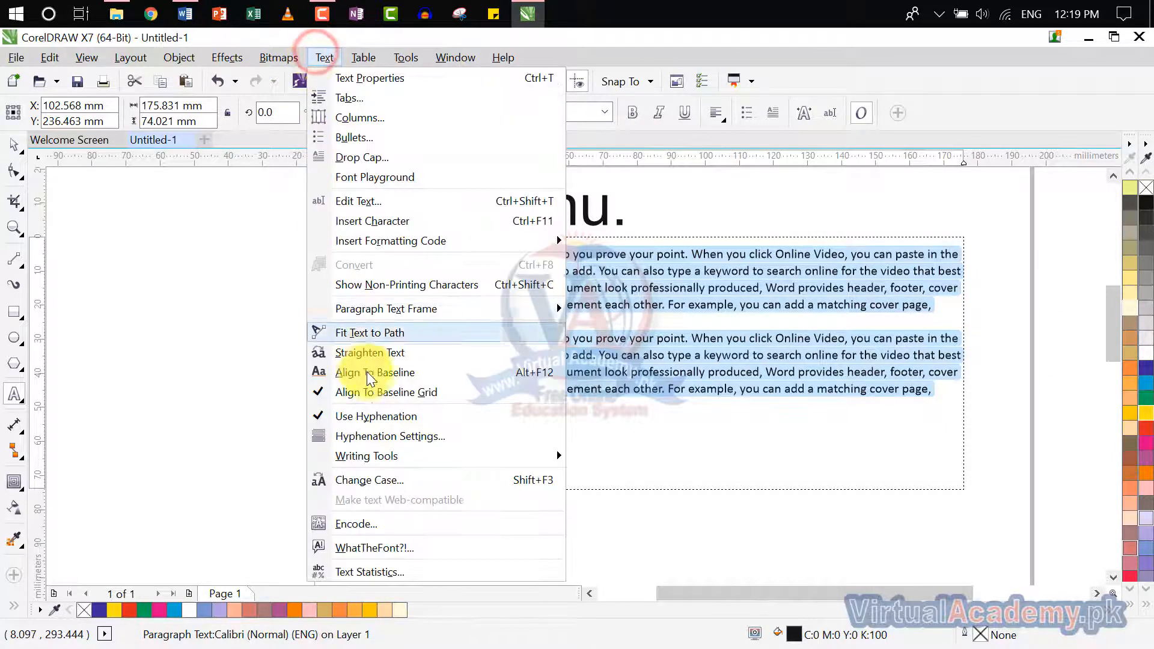
click(385, 416)
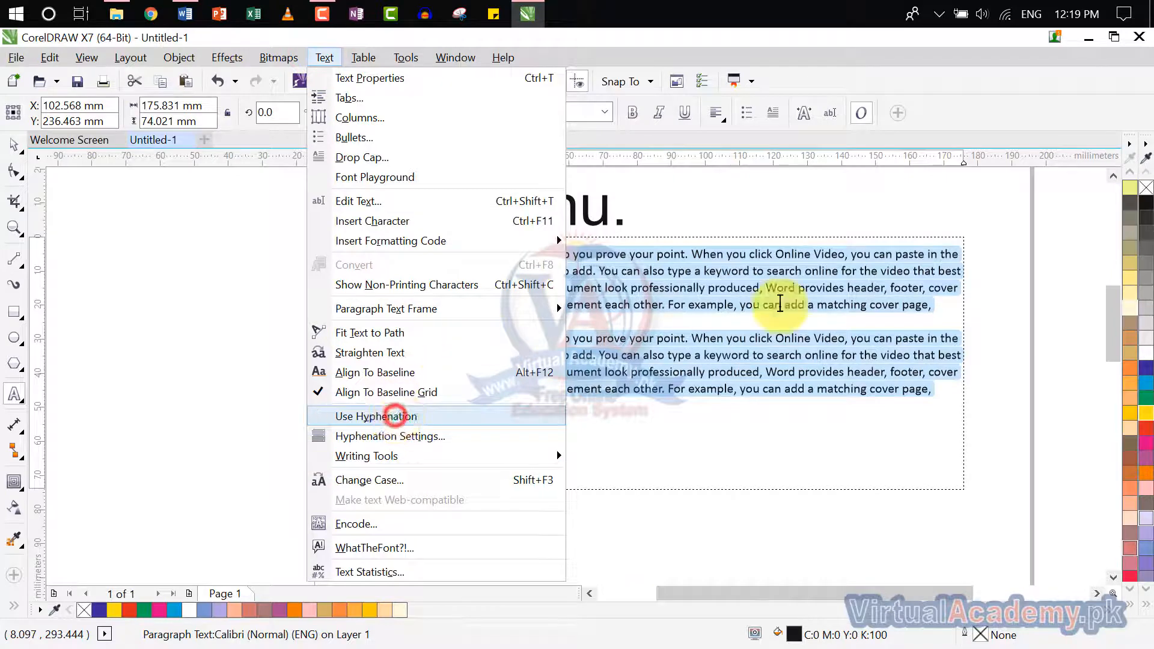
Step: Narrow the paragraph text frame to about 147 mm and select all the text inside it
scroll(829, 360, up, 1)
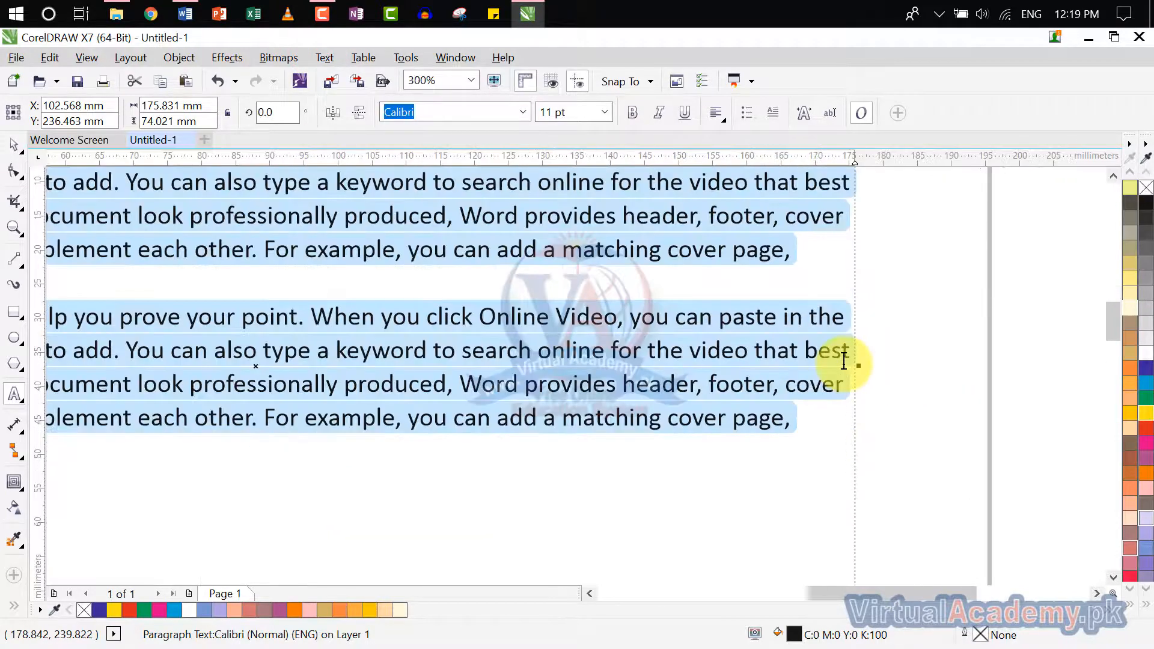
drag(859, 364, 662, 358)
key(ctrl+a)
scroll(661, 358, down, 3)
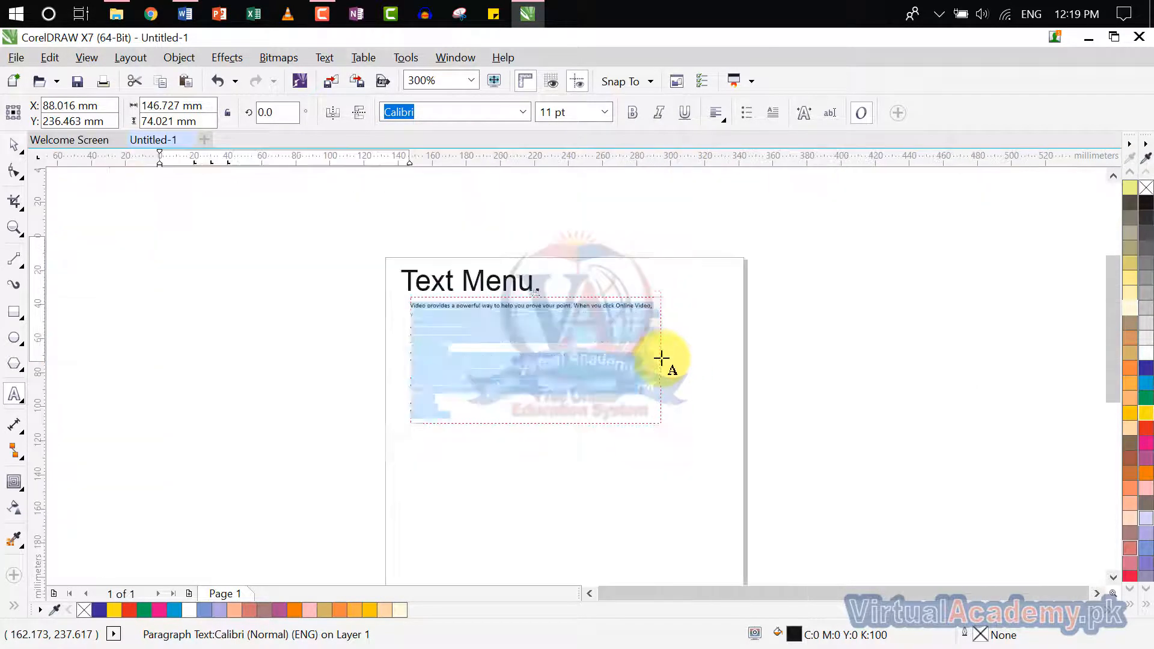
scroll(574, 391, up, 2)
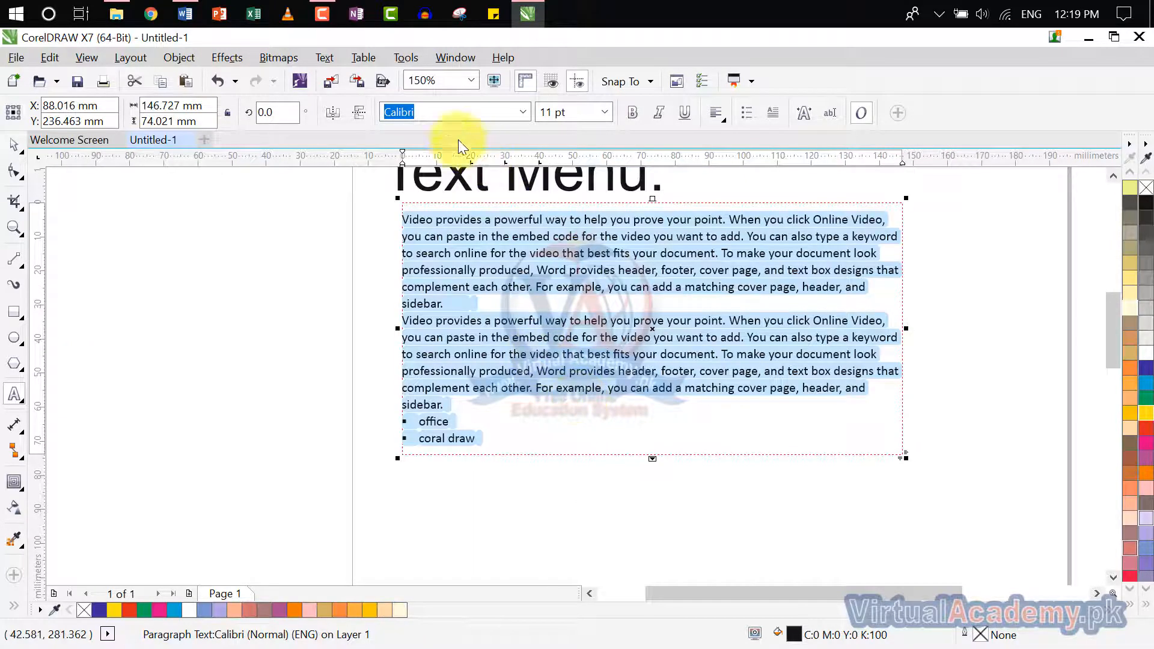
Step: Open the hyphenation settings for the selected text and enable automatic hyphenation of paragraph text
click(328, 63)
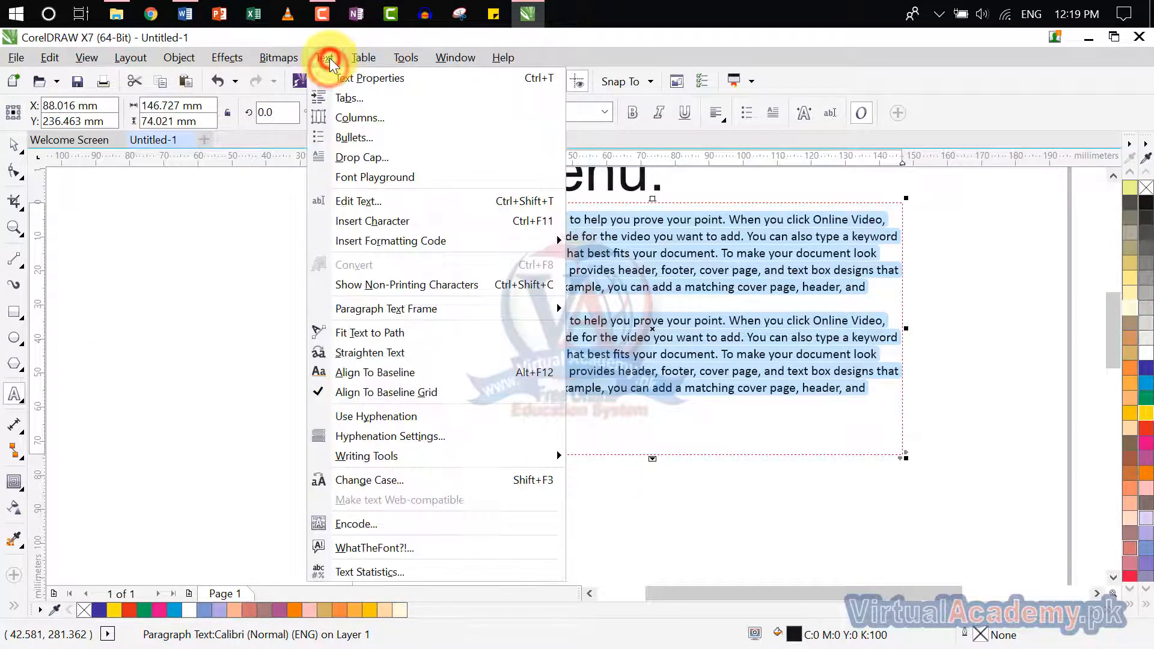
click(410, 437)
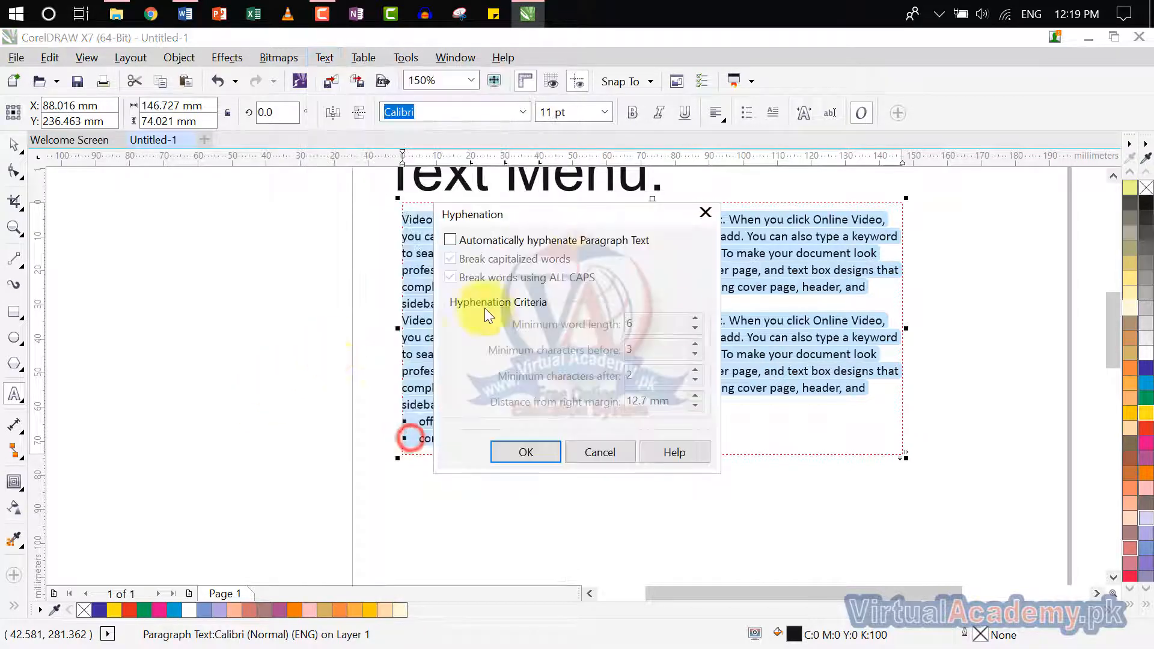
drag(598, 214, 985, 220)
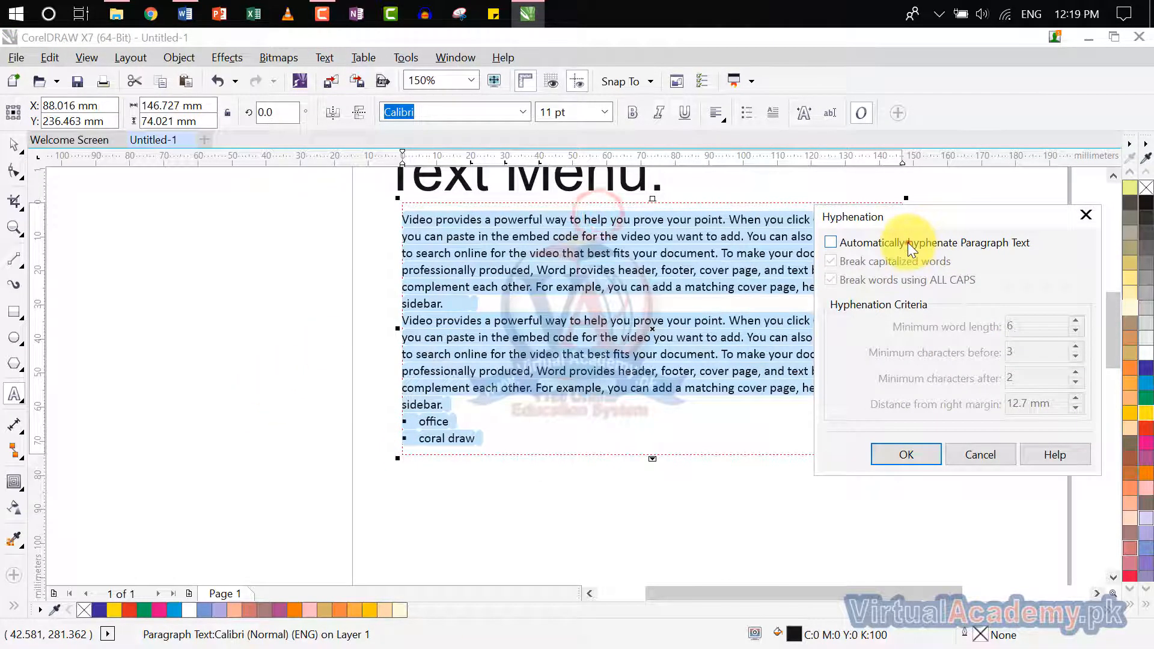
click(908, 242)
drag(903, 218, 330, 141)
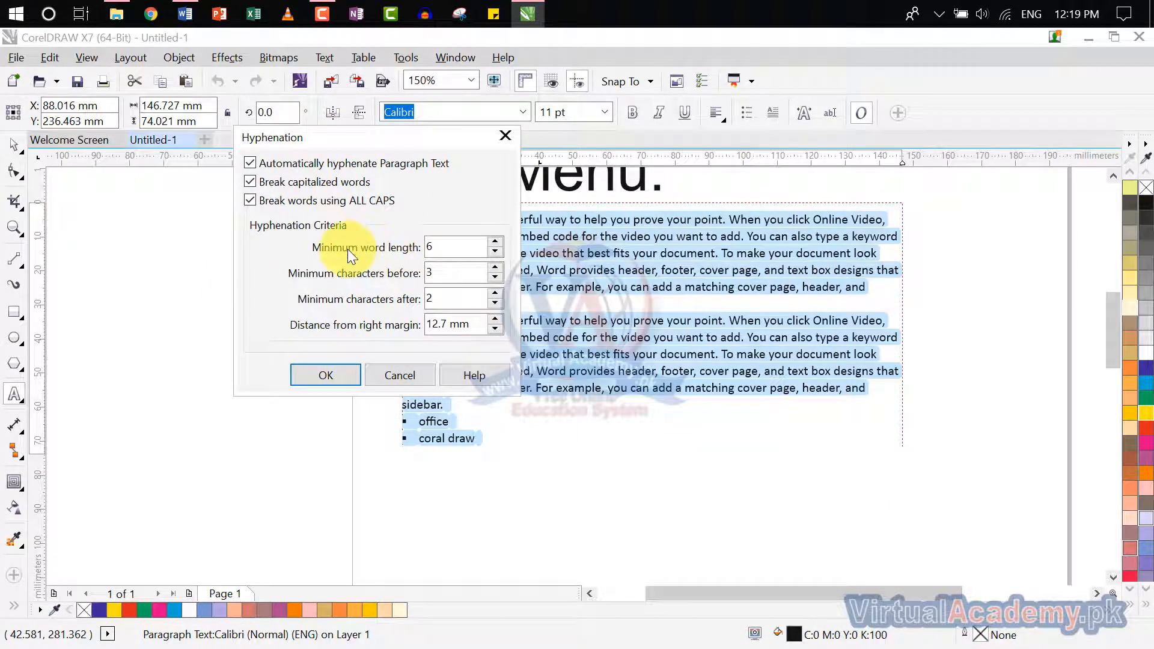
Step: Set the minimum word length for hyphenation to 5
click(494, 254)
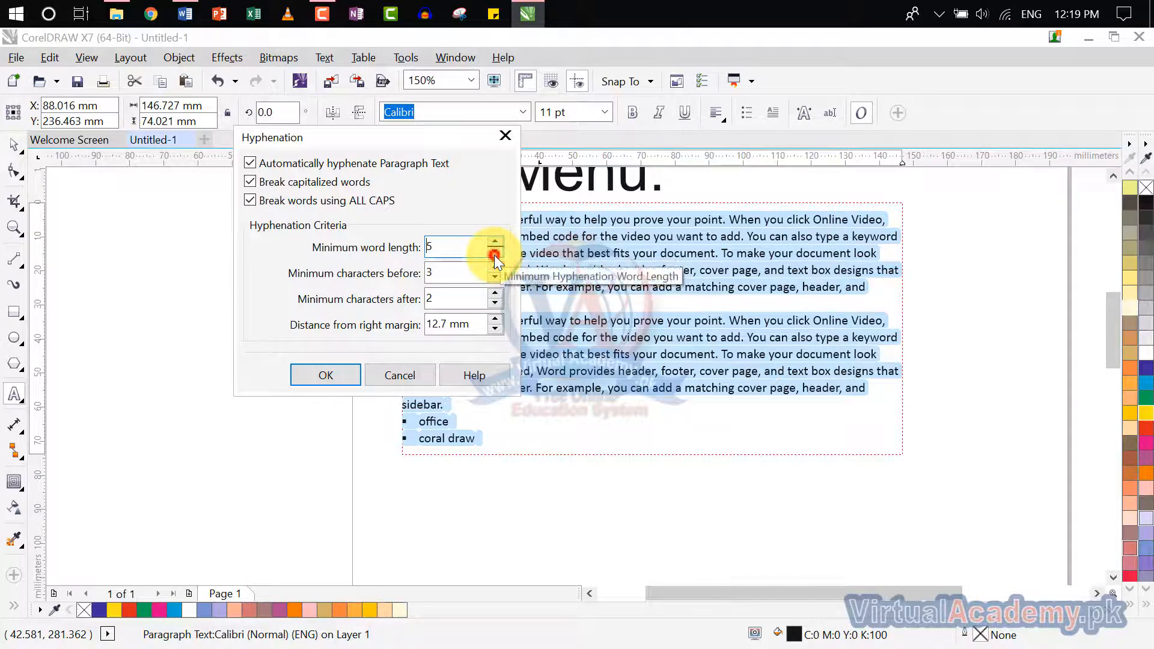
click(494, 255)
click(494, 255)
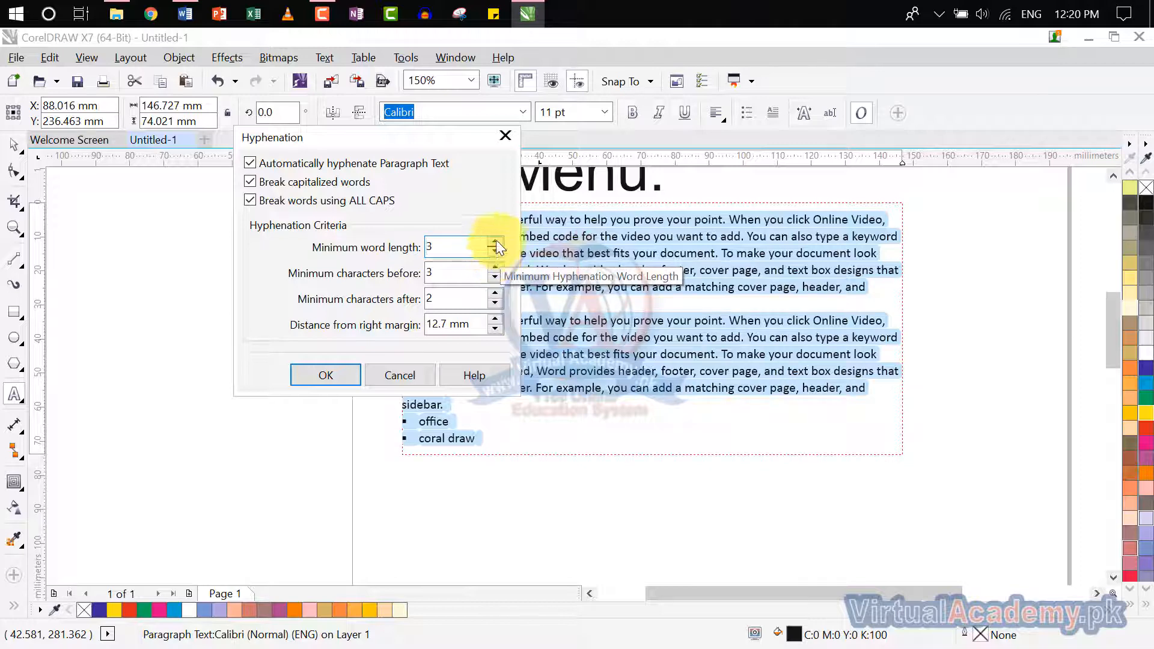
click(495, 243)
click(495, 243)
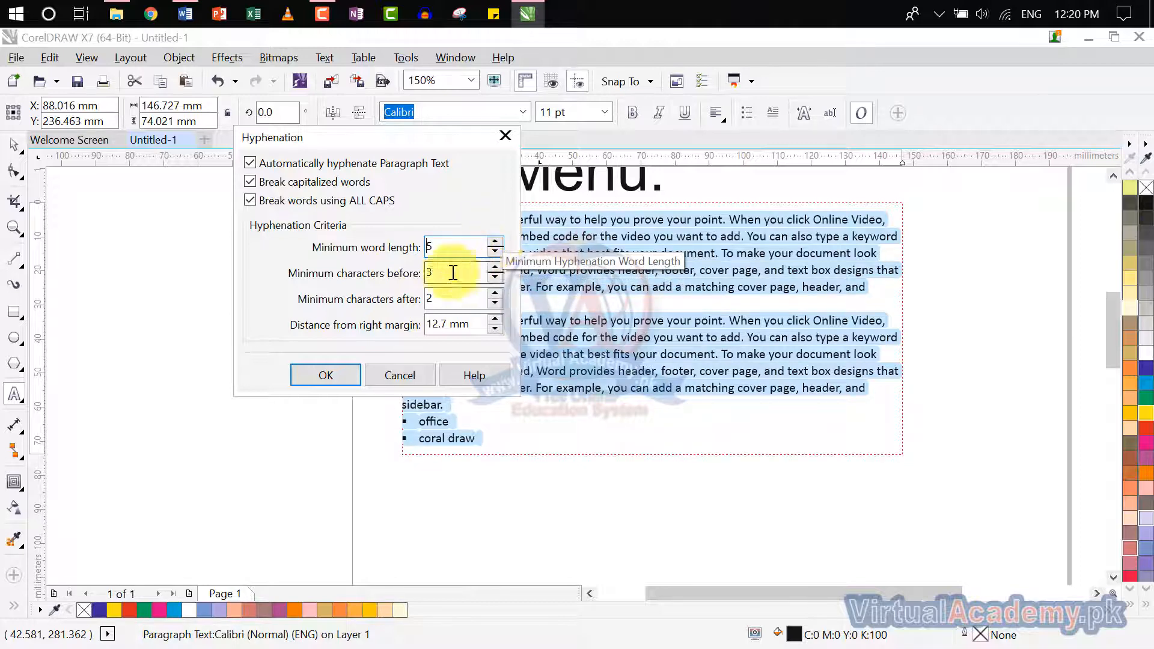
Step: Lower the minimum characters before the hyphen to 1 and bring it back up to 3
click(496, 279)
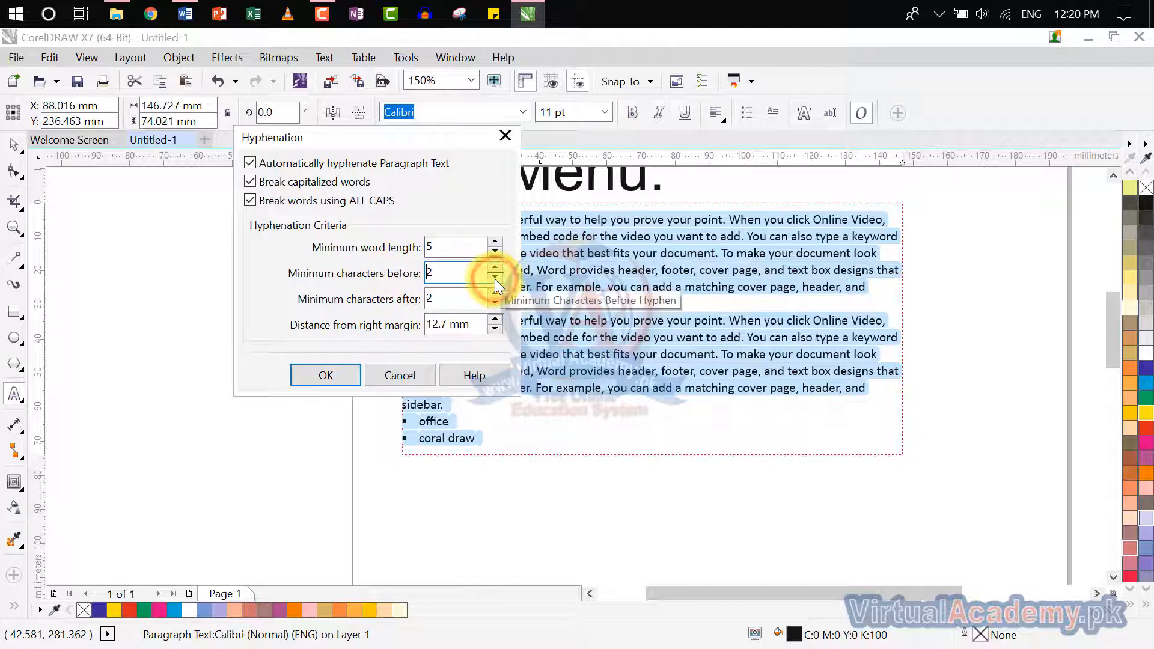
click(495, 277)
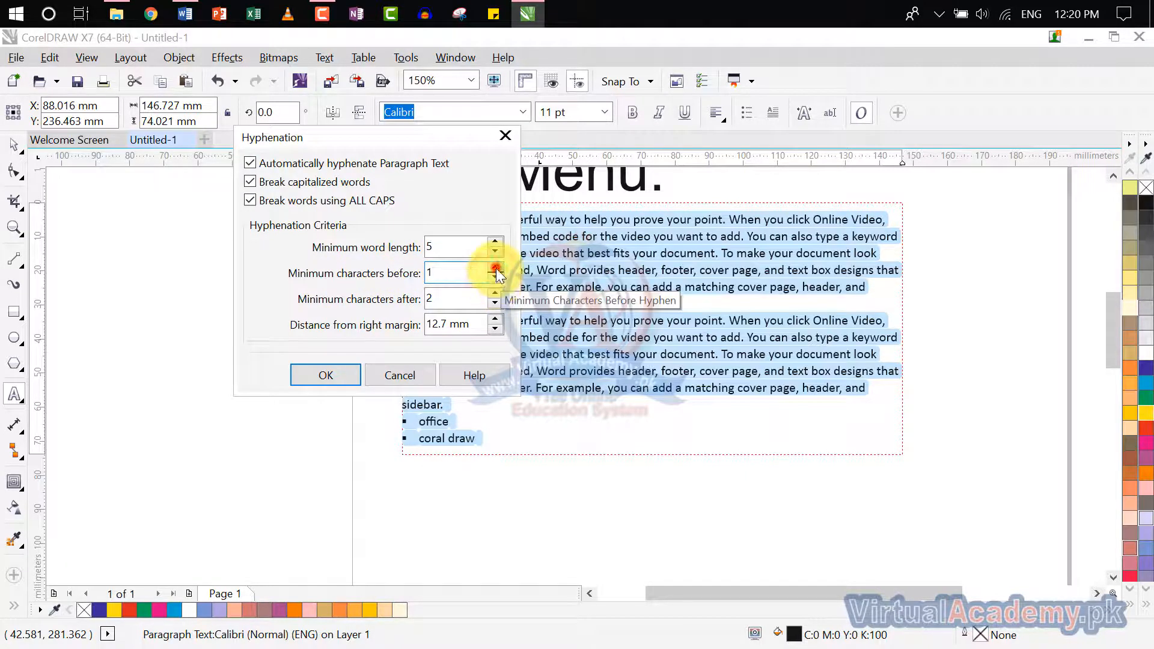
click(495, 266)
click(496, 266)
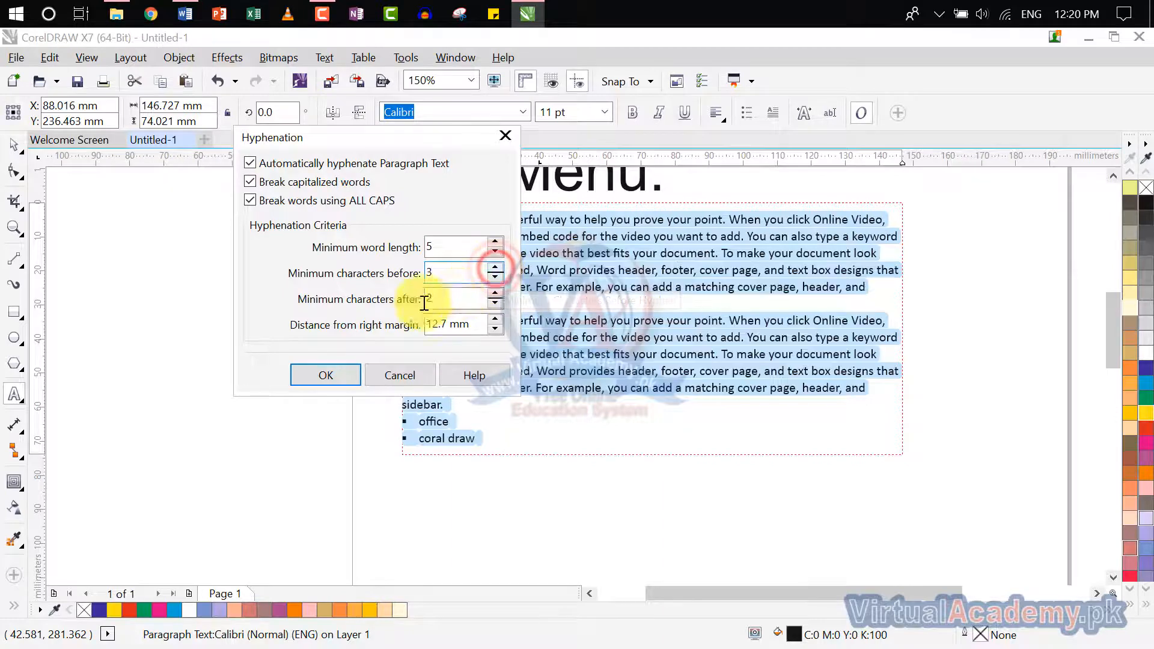
Step: Try a minimum of 4 characters after the hyphen, return it to 2, and raise the minimum before the hyphen to 5
click(500, 293)
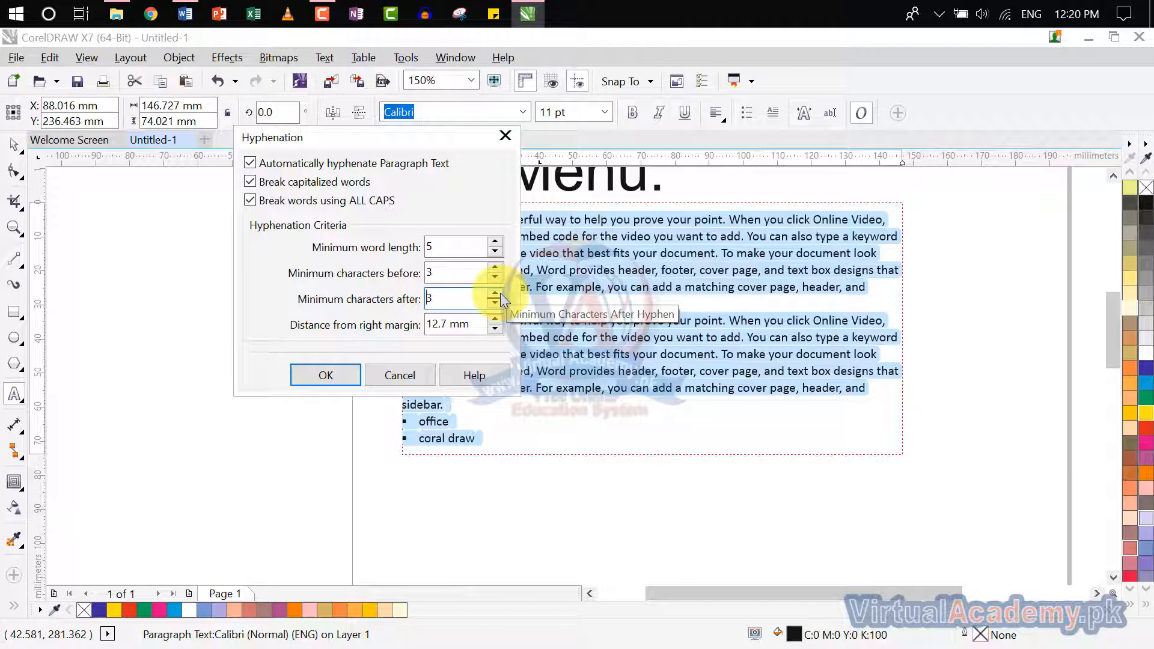
click(500, 293)
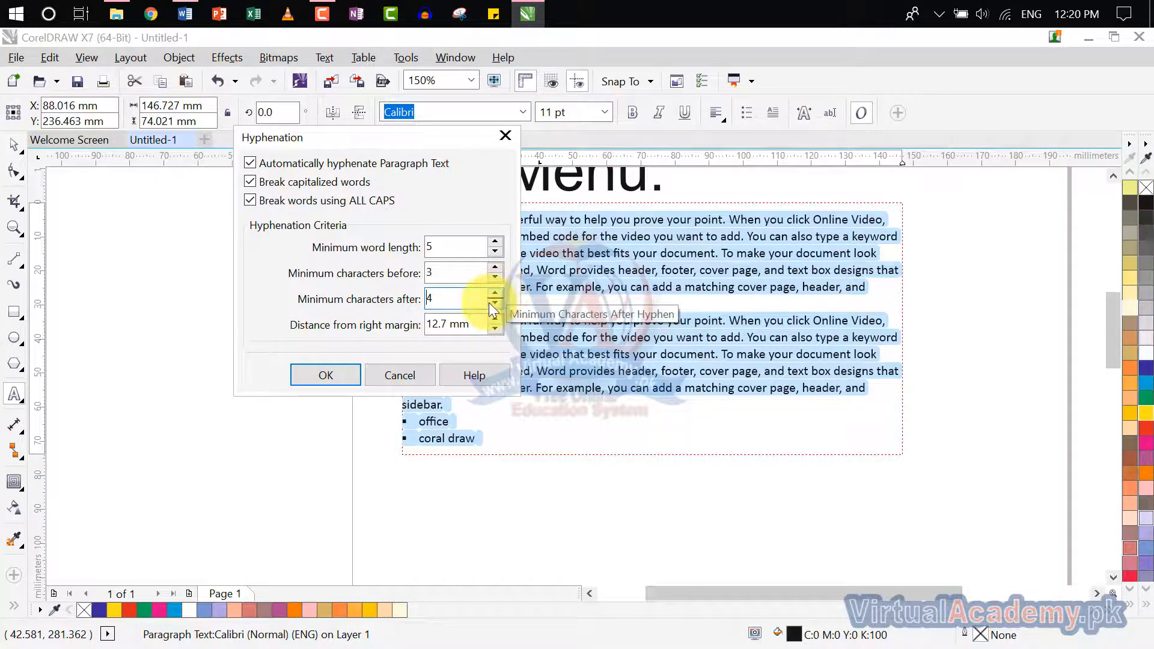
click(490, 304)
click(490, 303)
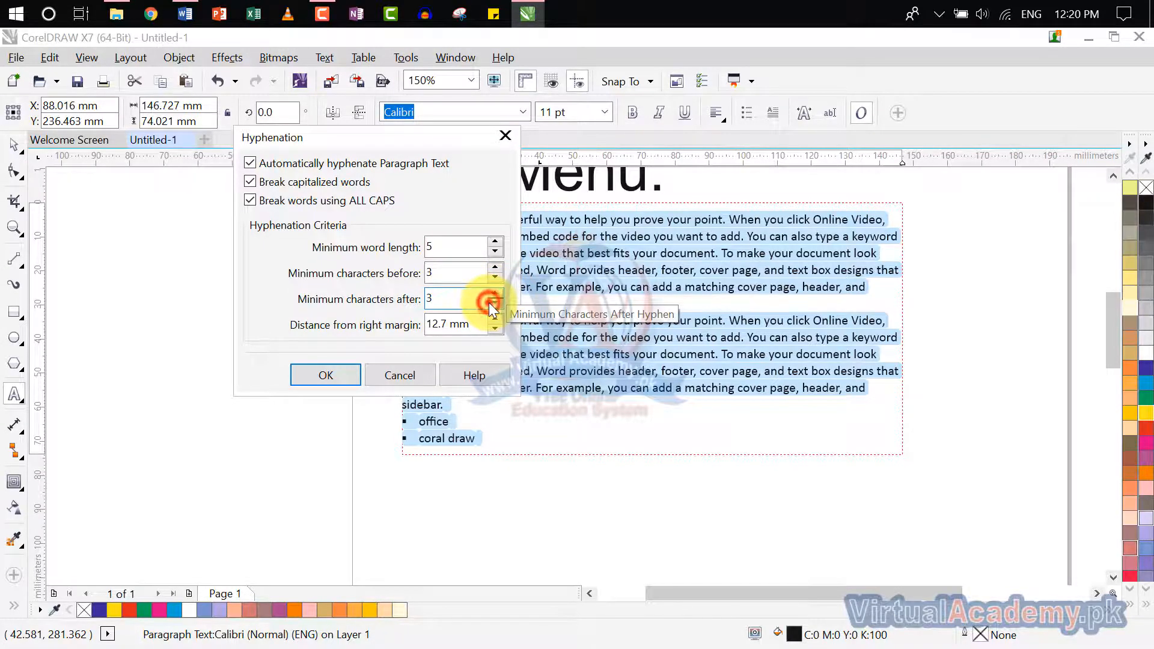
click(495, 266)
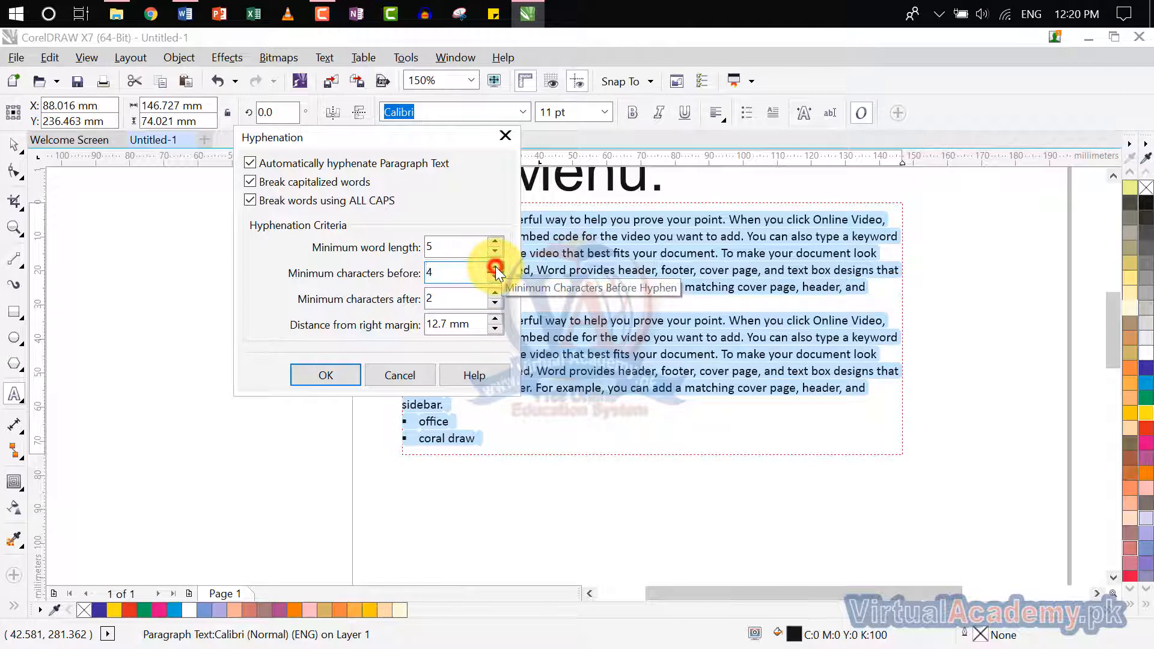
click(495, 266)
Step: Set the hyphenation minimums to word length 7, 3 characters before and 4 characters after the hyphen, and apply them
drag(448, 141, 214, 125)
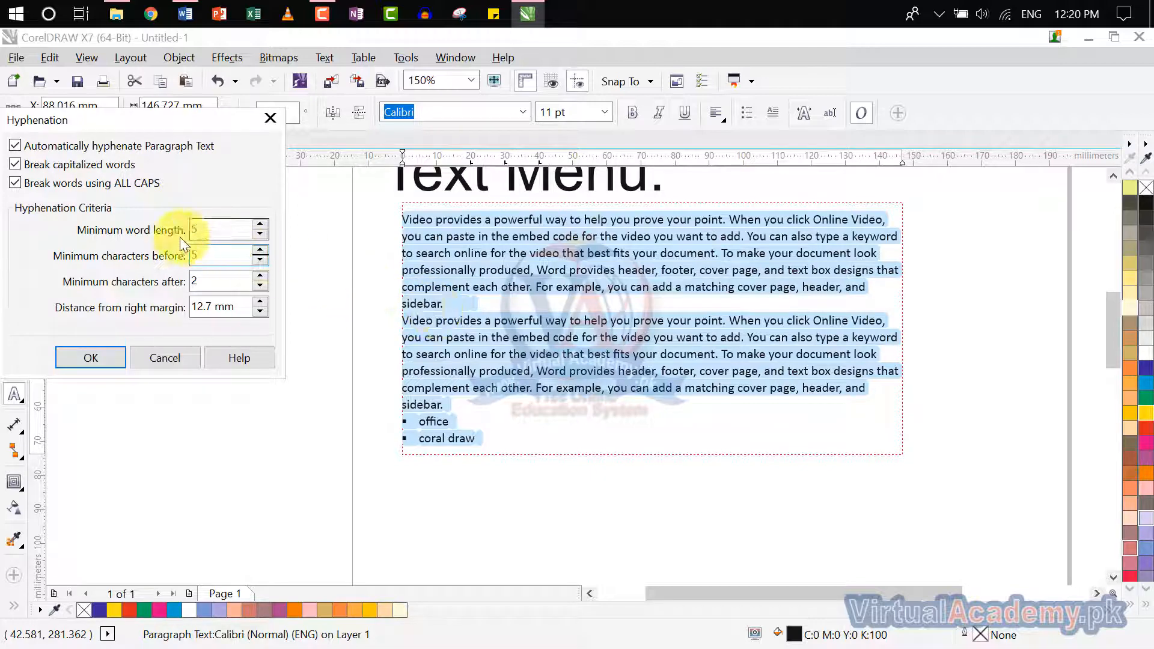
click(265, 225)
click(264, 225)
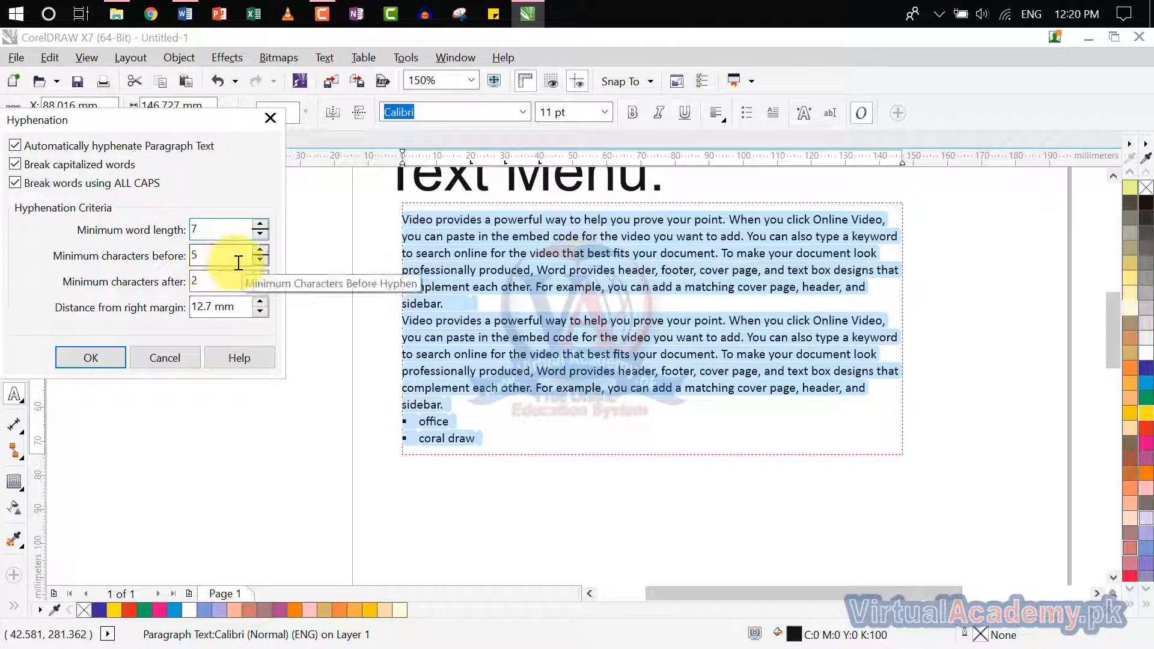
click(262, 261)
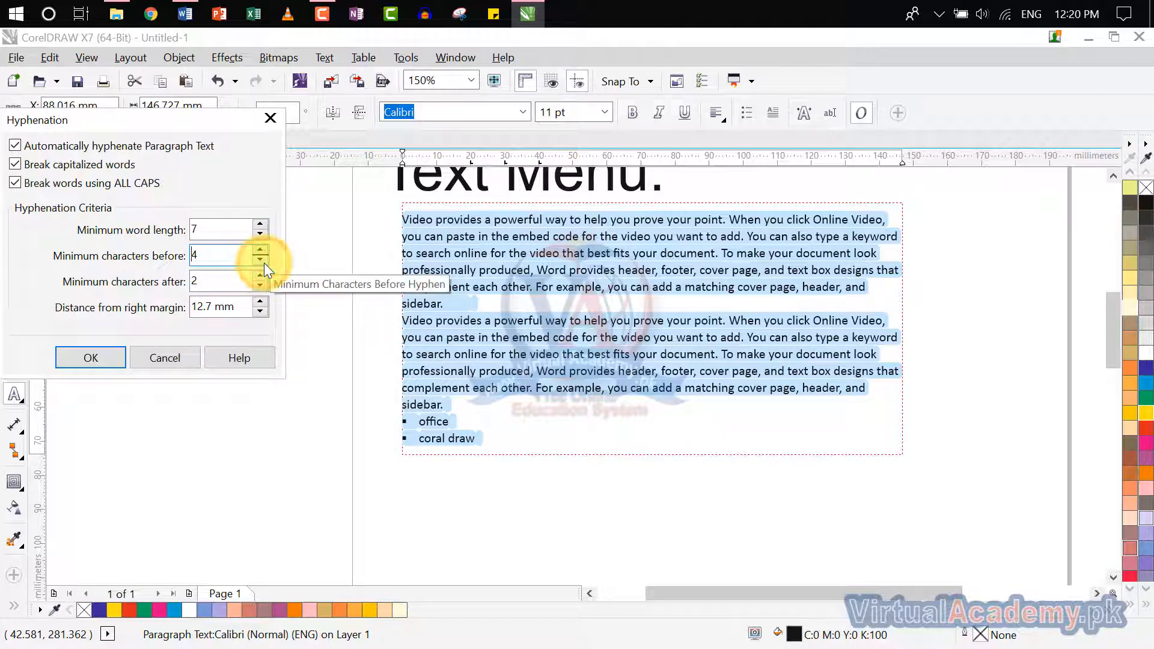
click(265, 262)
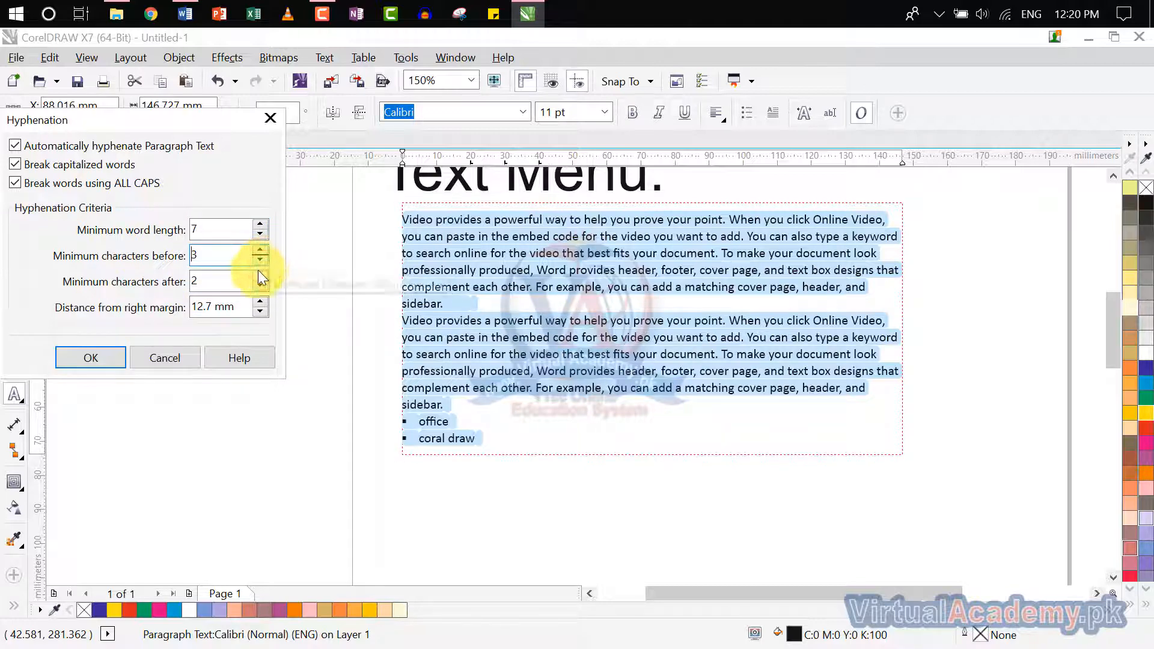
double_click(256, 276)
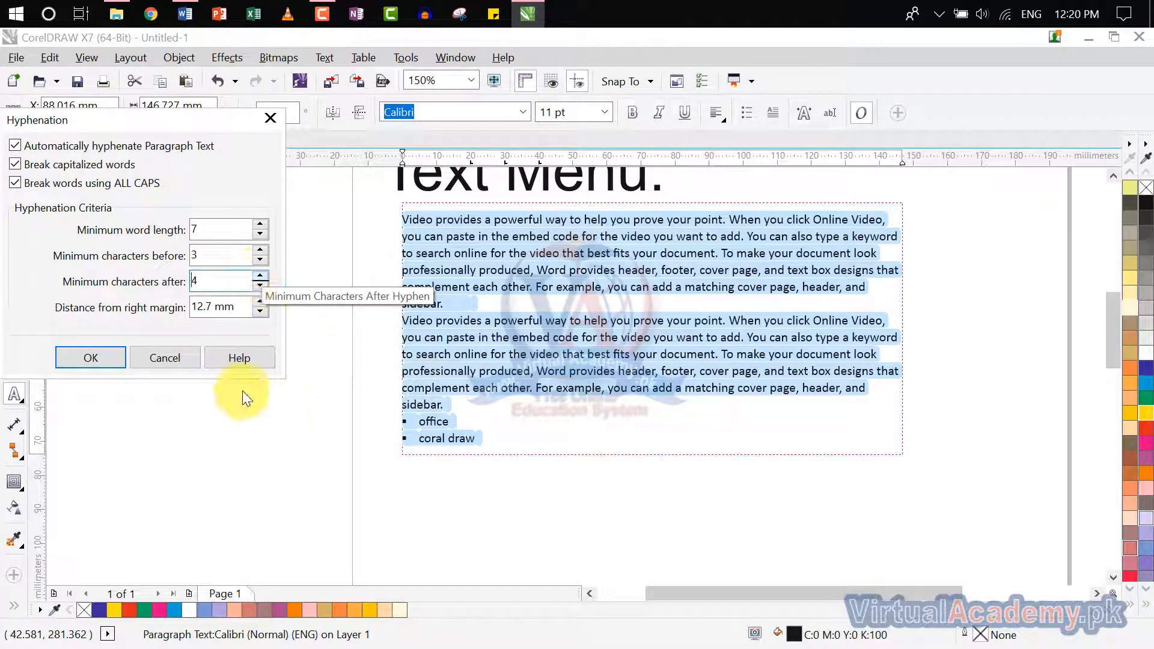
click(75, 352)
Step: Widen the paragraph text frame to about 152 mm so its lines reflow with the hyphenation settings
click(743, 337)
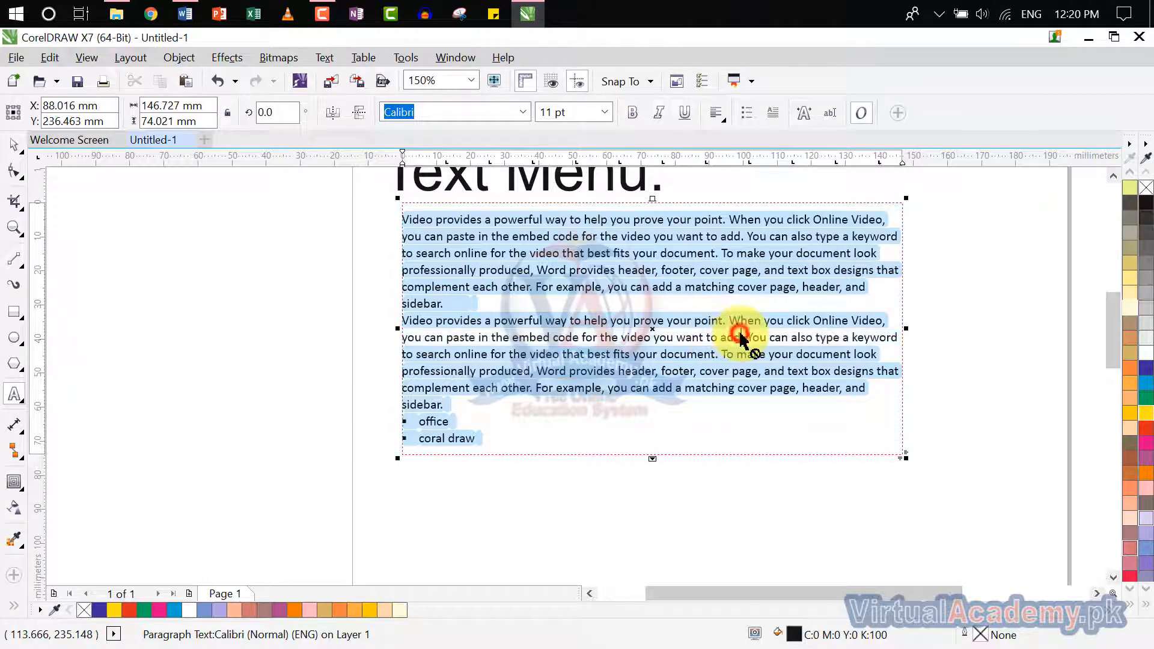
click(876, 373)
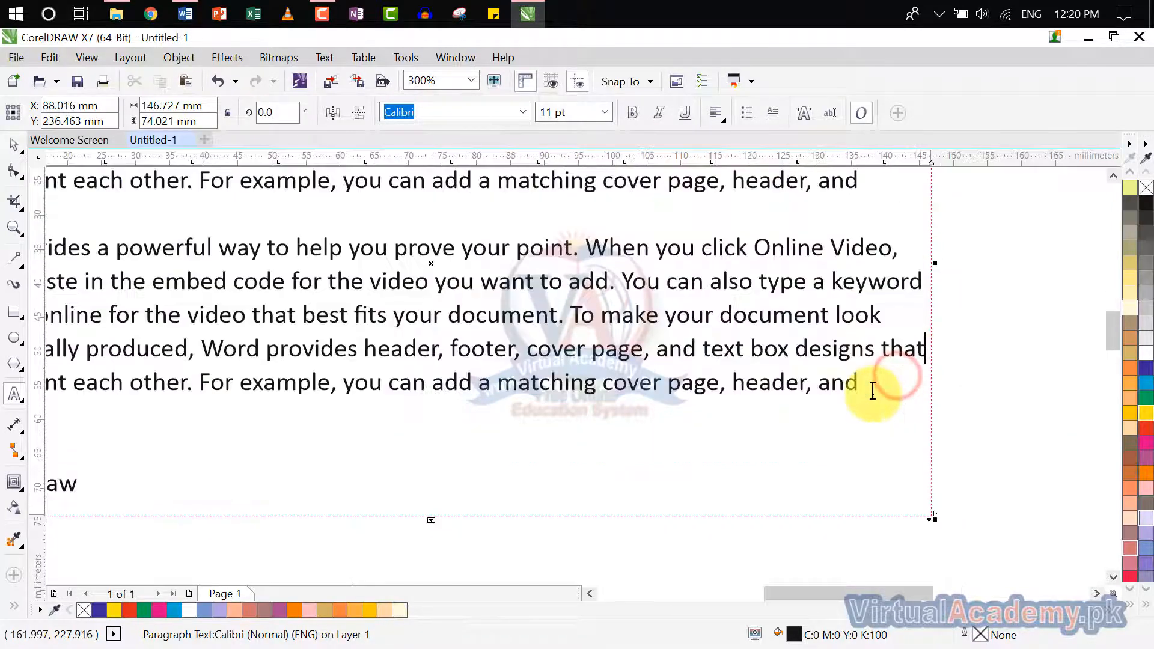
scroll(868, 387, up, 2)
scroll(849, 533, up, 3)
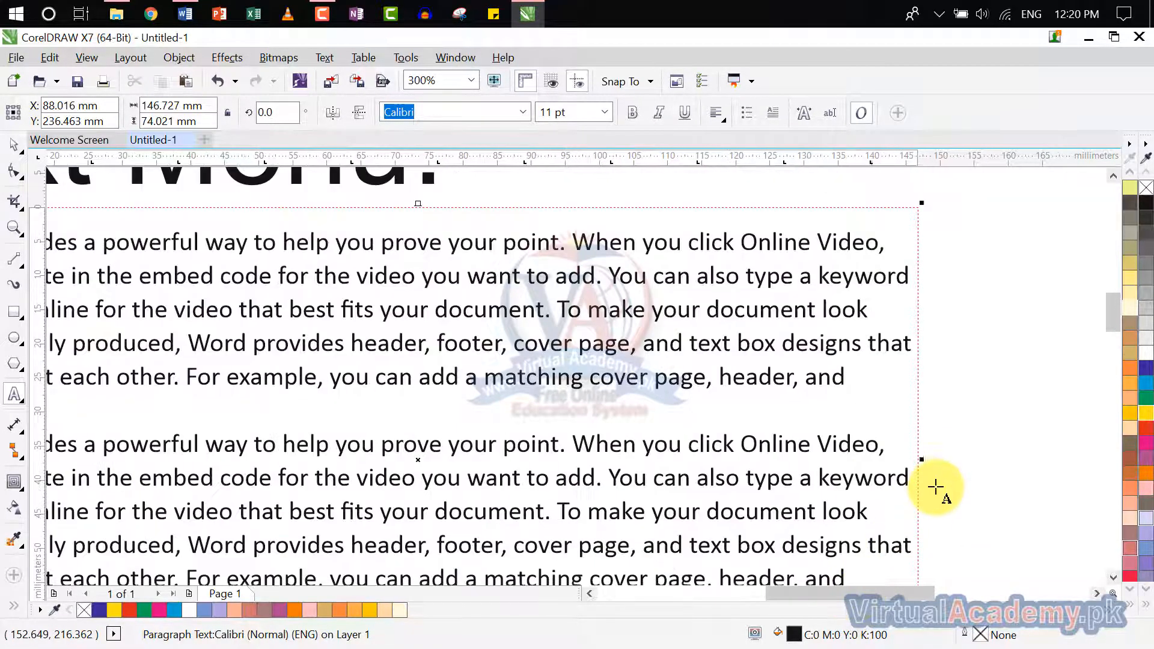
drag(919, 461, 955, 463)
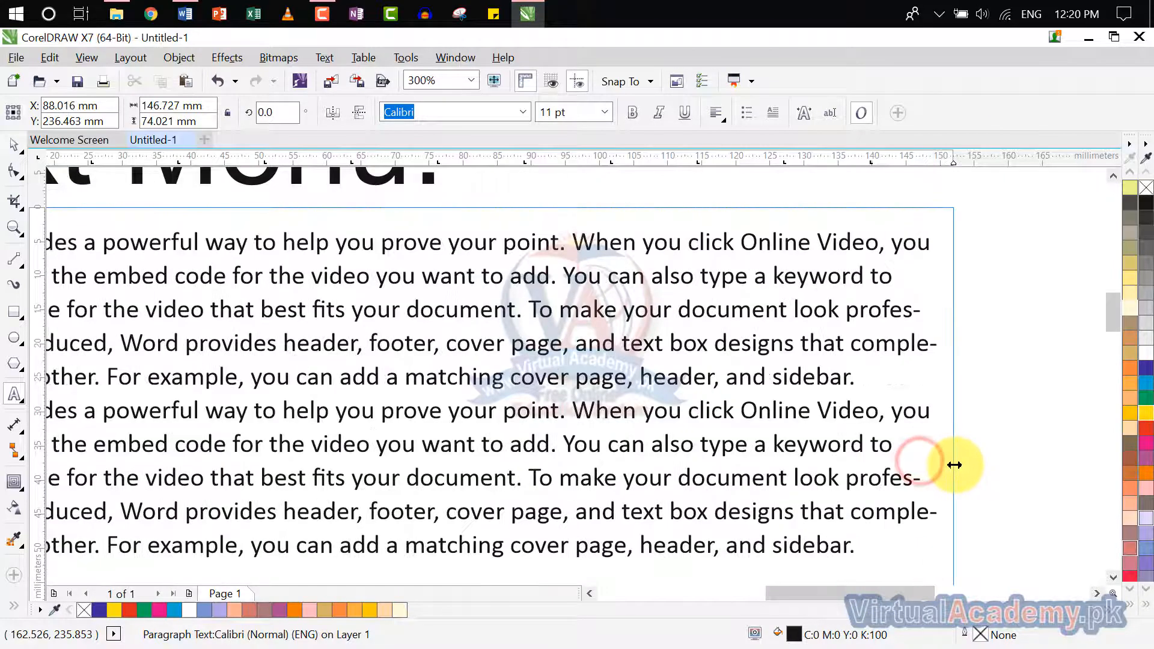
Step: Examine how words are split at the line ends in both paragraphs of the text frame
scroll(977, 386, down, 2)
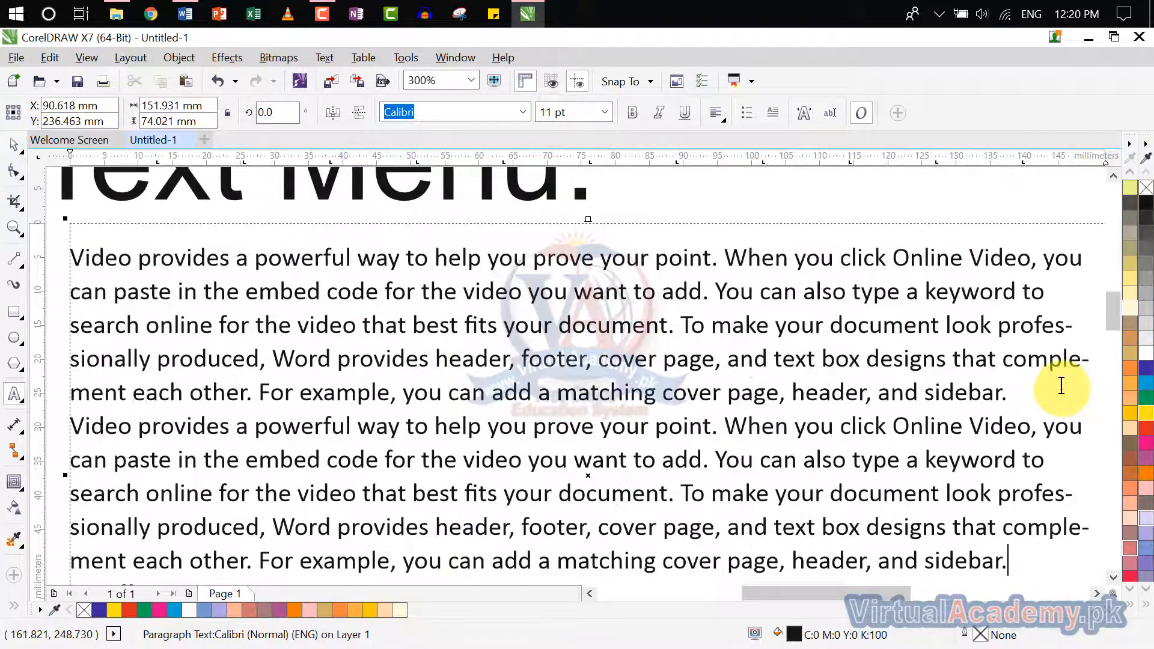
scroll(936, 368, up, 2)
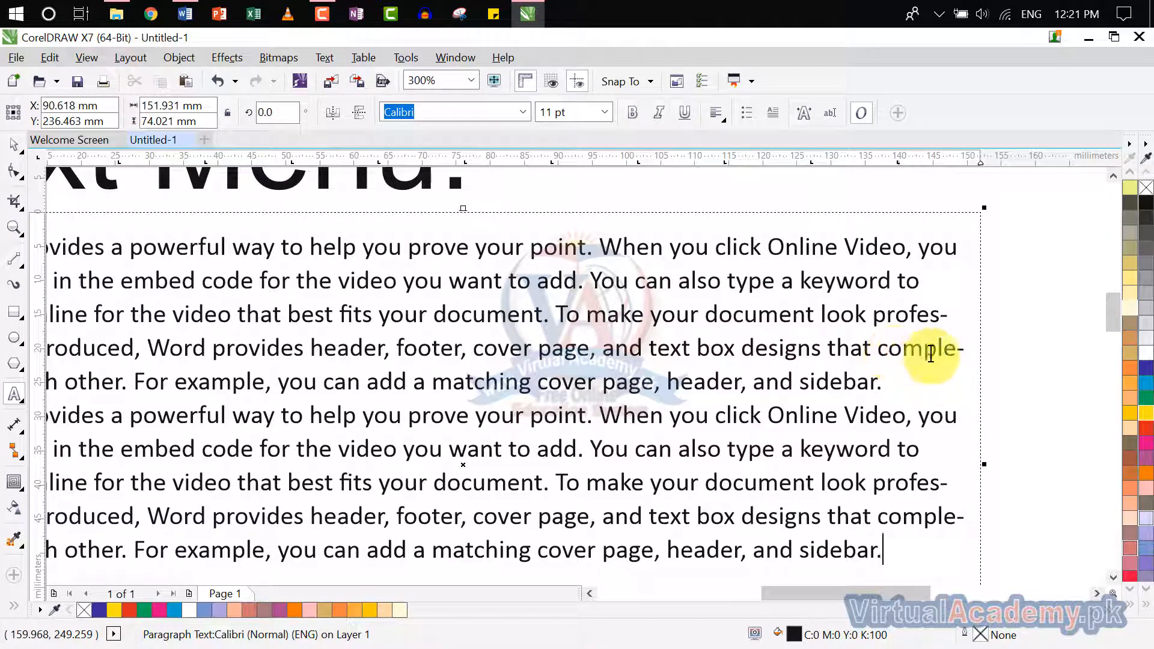
drag(954, 354, 881, 360)
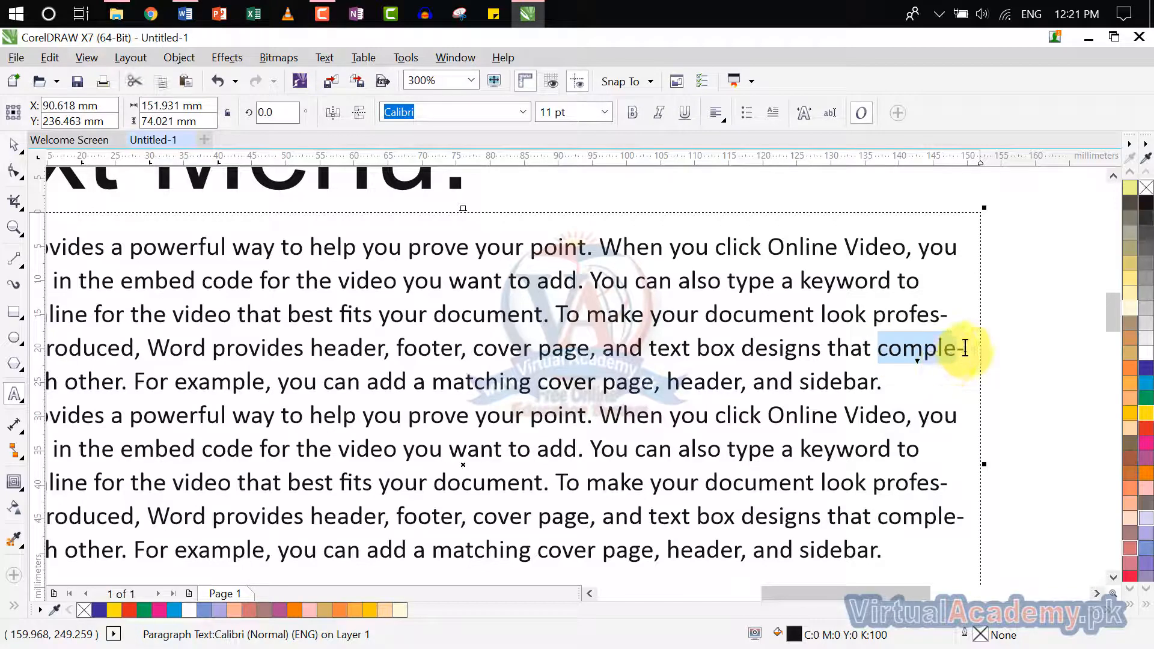
scroll(924, 360, left, 3)
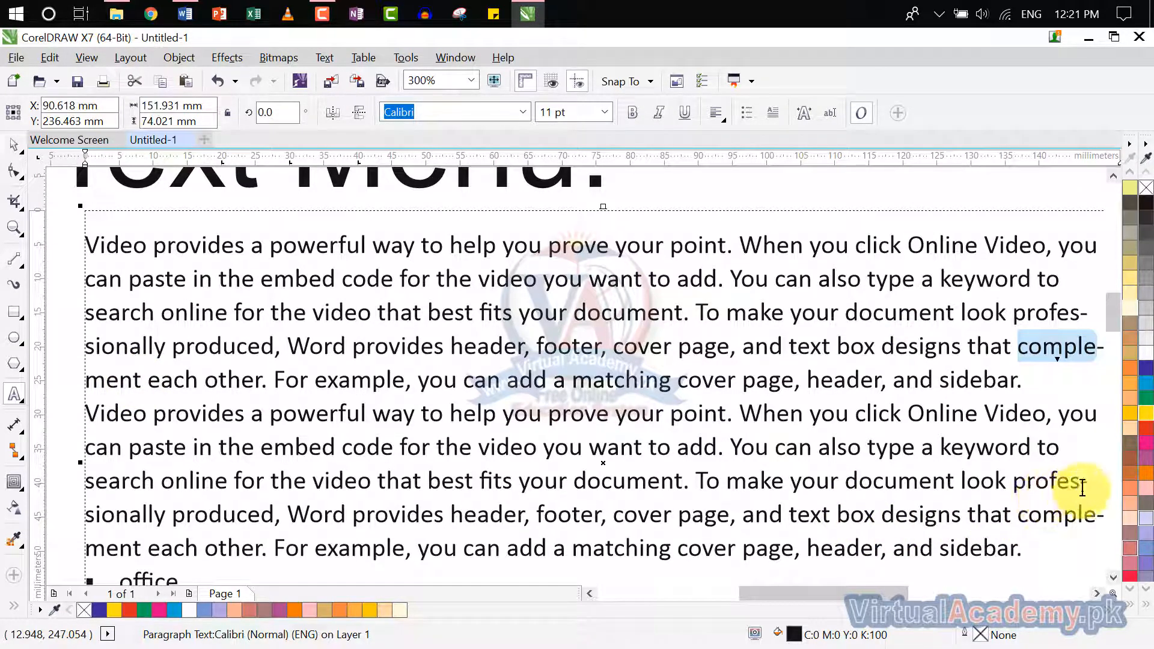
drag(1016, 514, 167, 517)
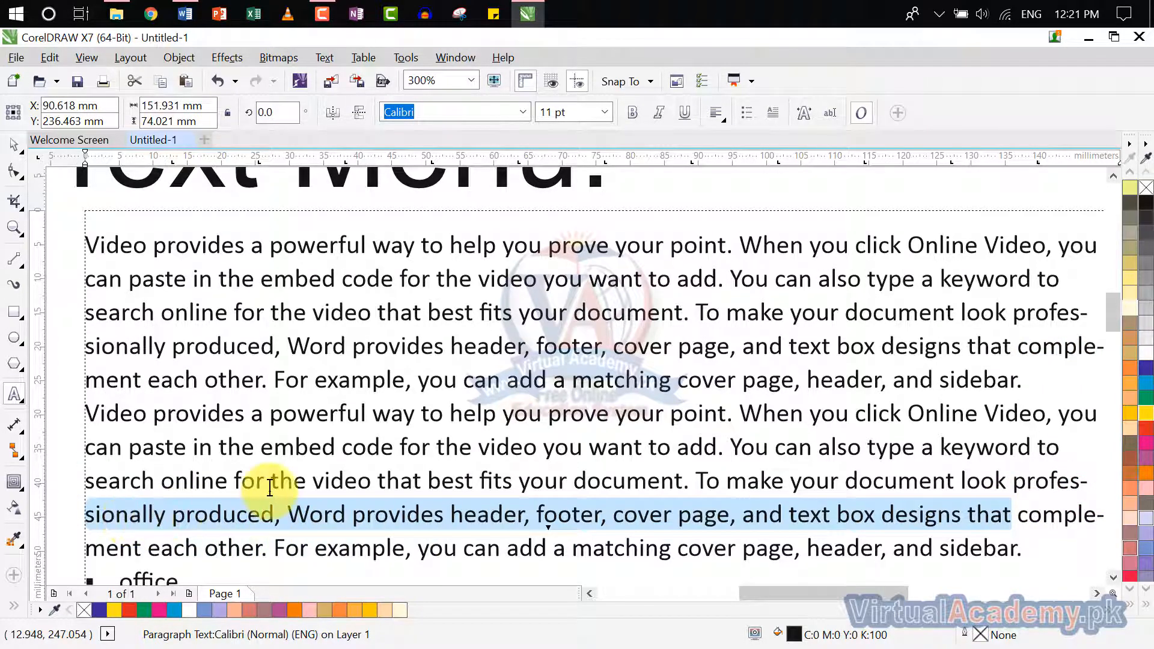
scroll(268, 479, down, 3)
scroll(524, 388, up, 4)
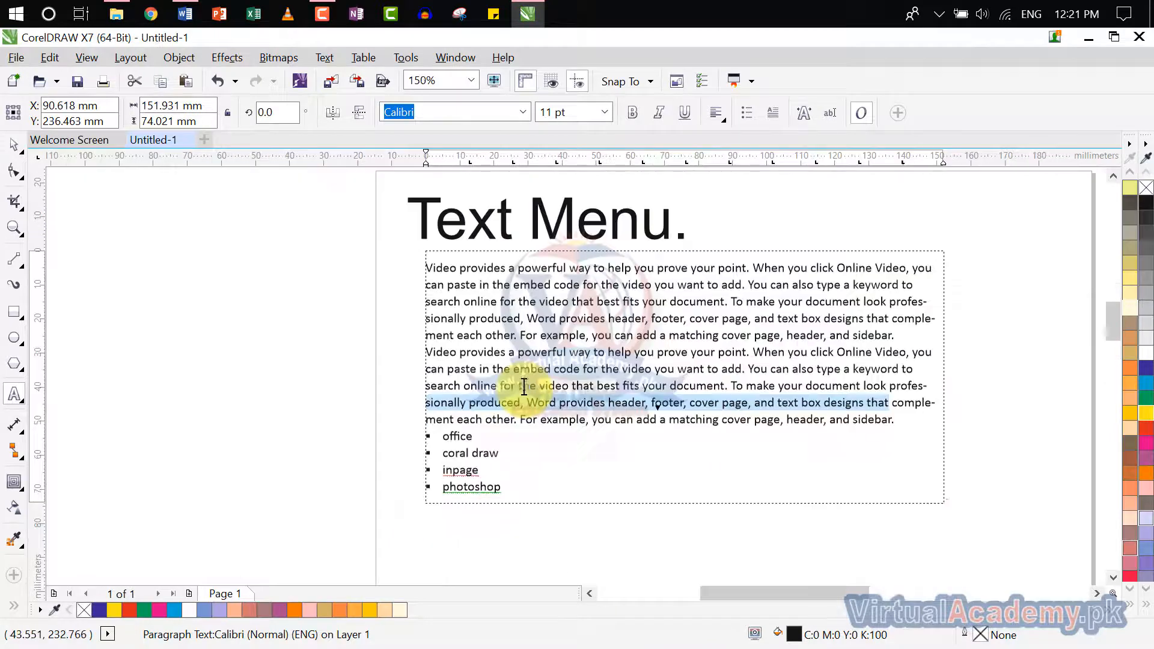
scroll(524, 388, down, 3)
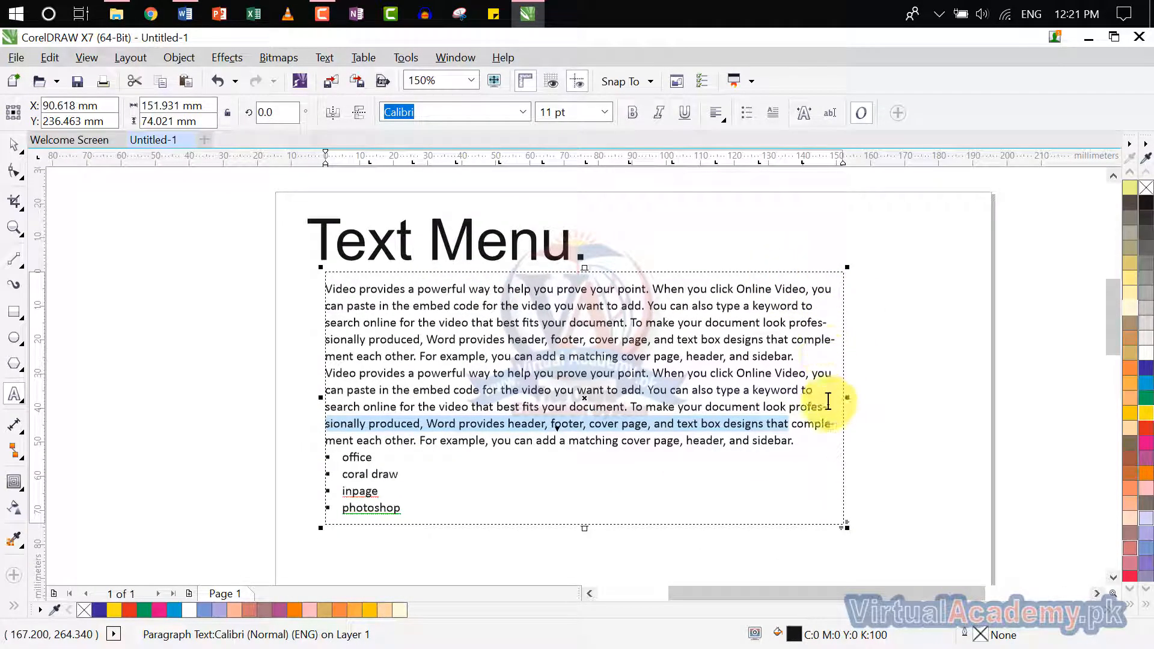
click(325, 58)
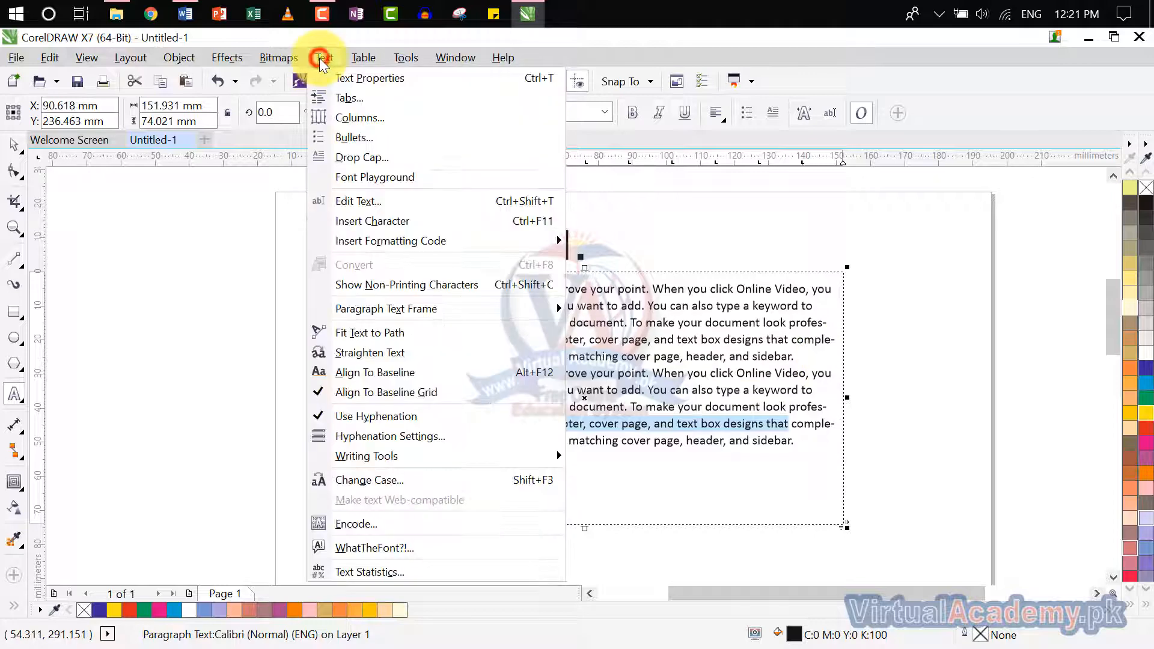
mouse_move(374, 457)
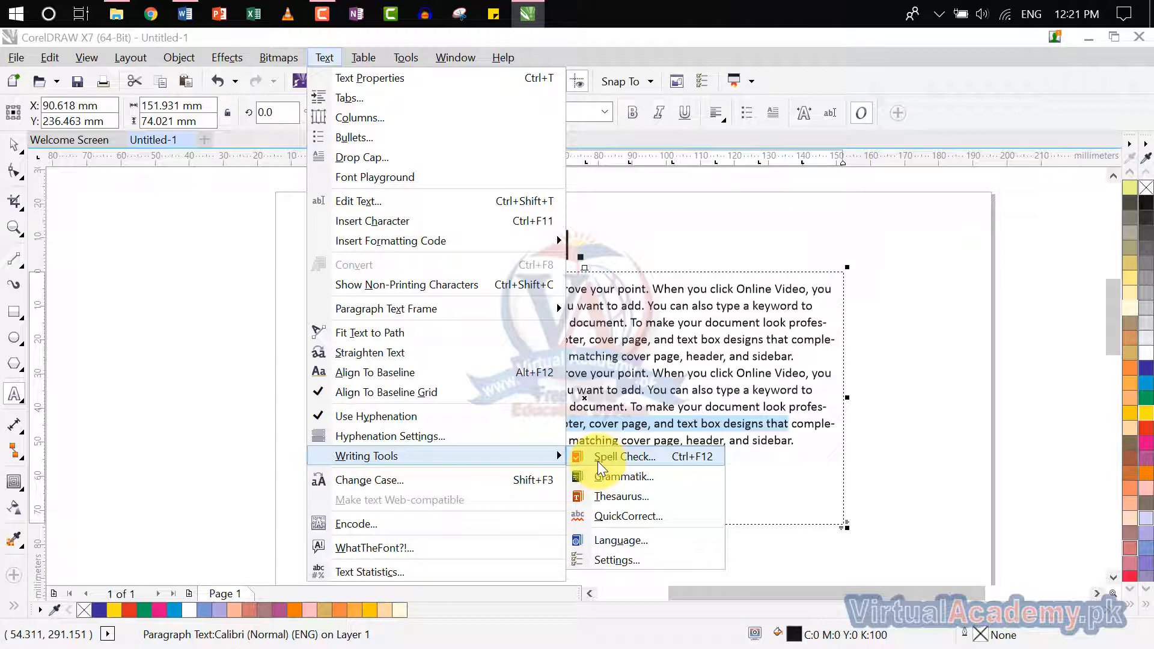
click(704, 423)
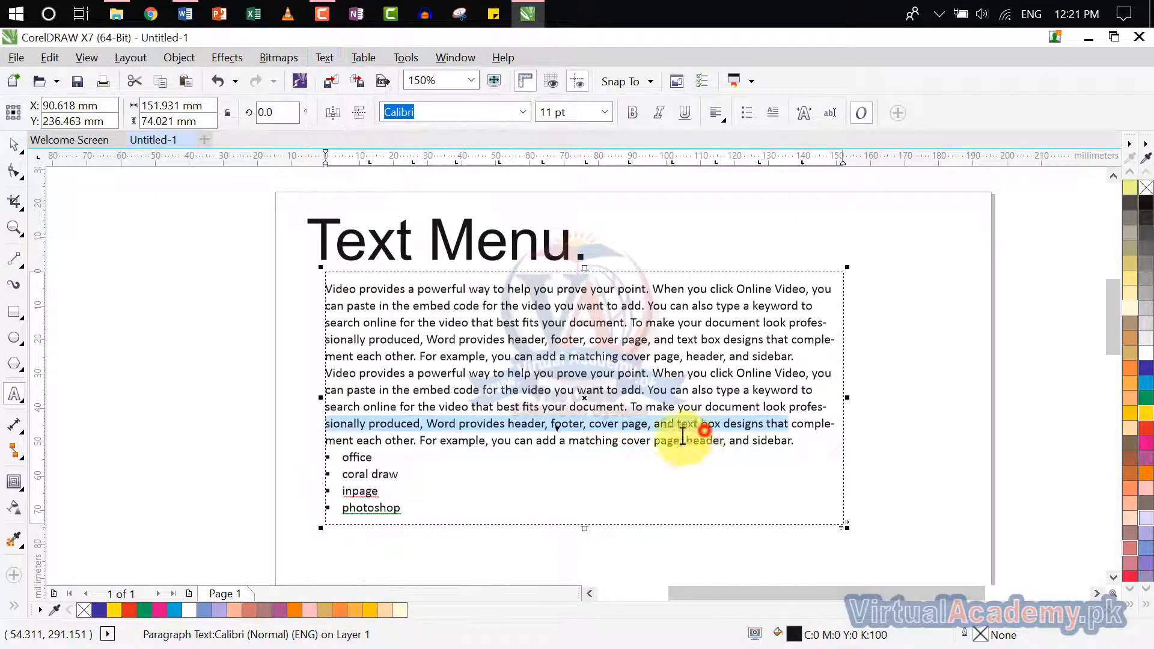
Step: Select all the text in the paragraph frame, including the bullet list, and start a spell check on it
drag(423, 504, 321, 290)
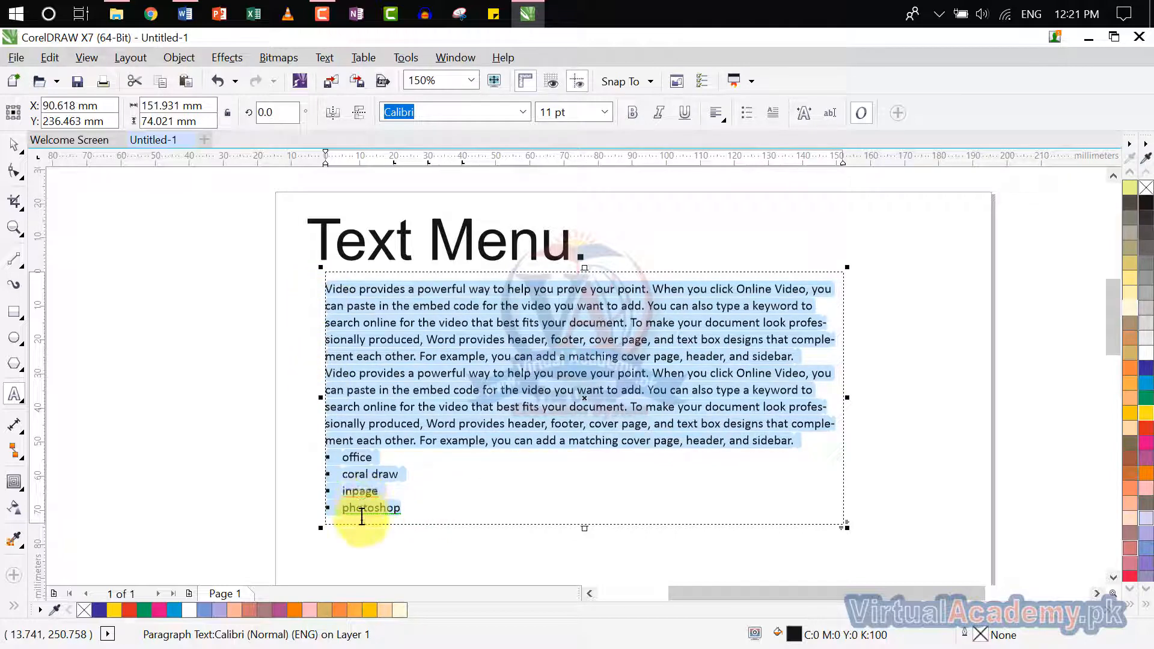
scroll(373, 515, up, 2)
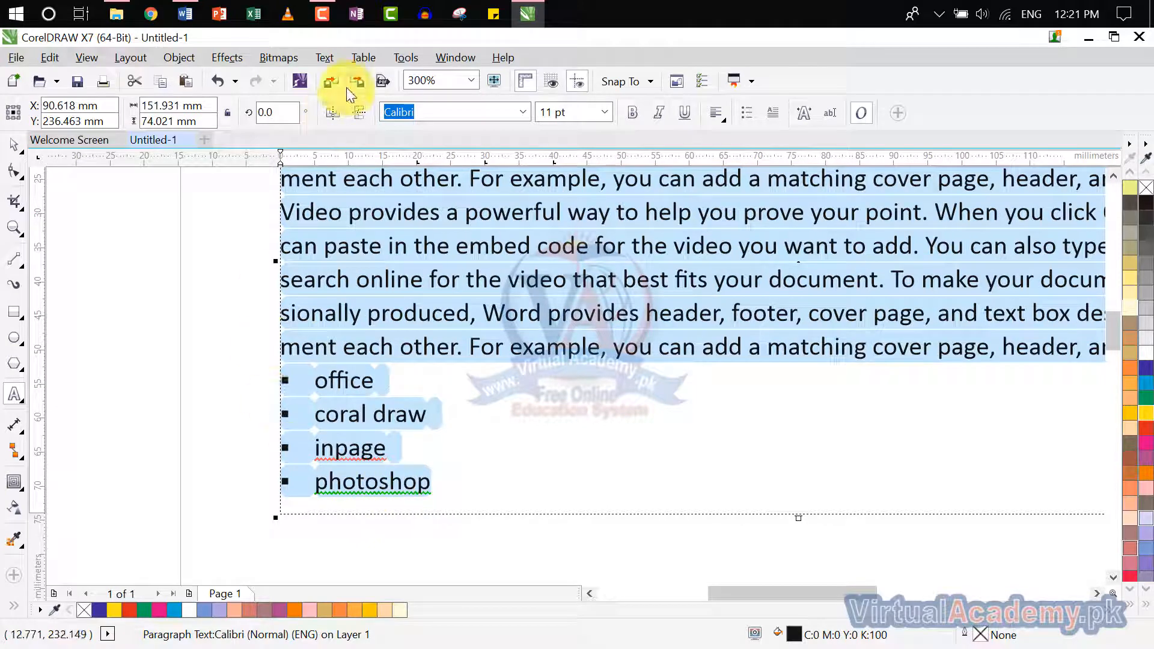
click(324, 57)
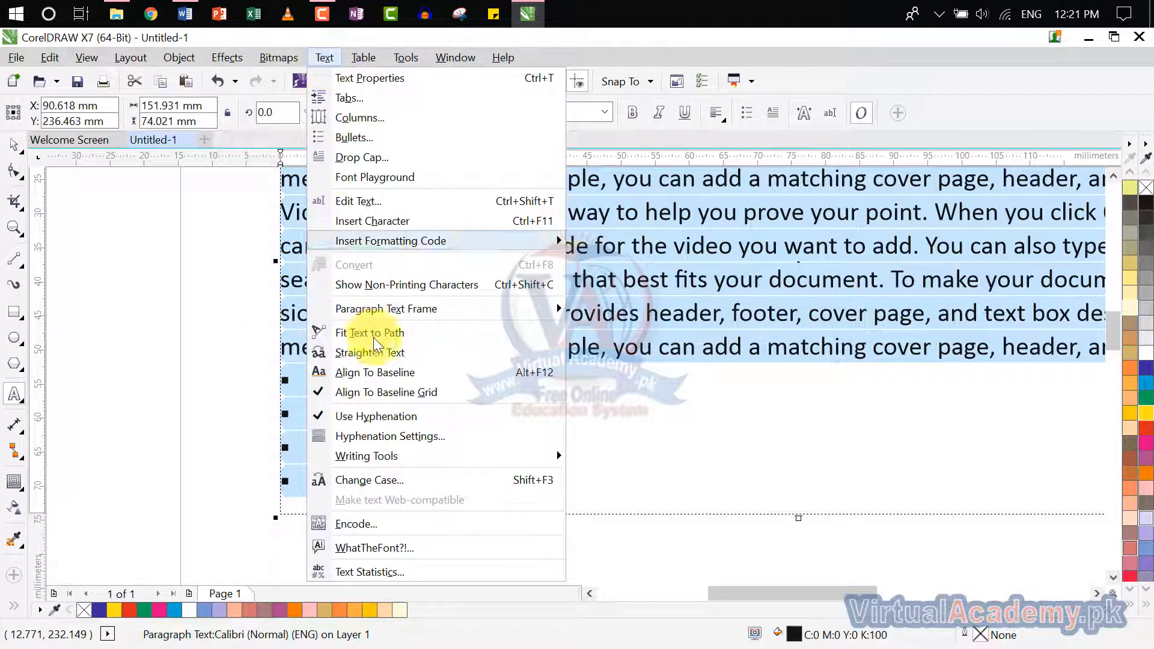
mouse_move(408, 457)
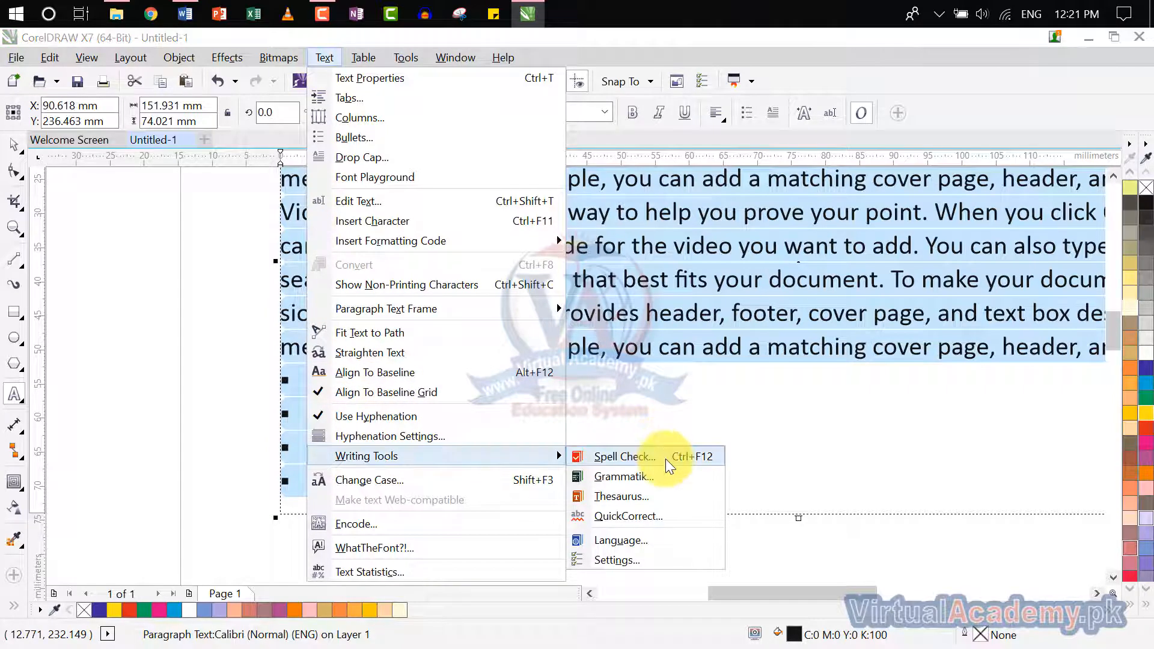
click(665, 459)
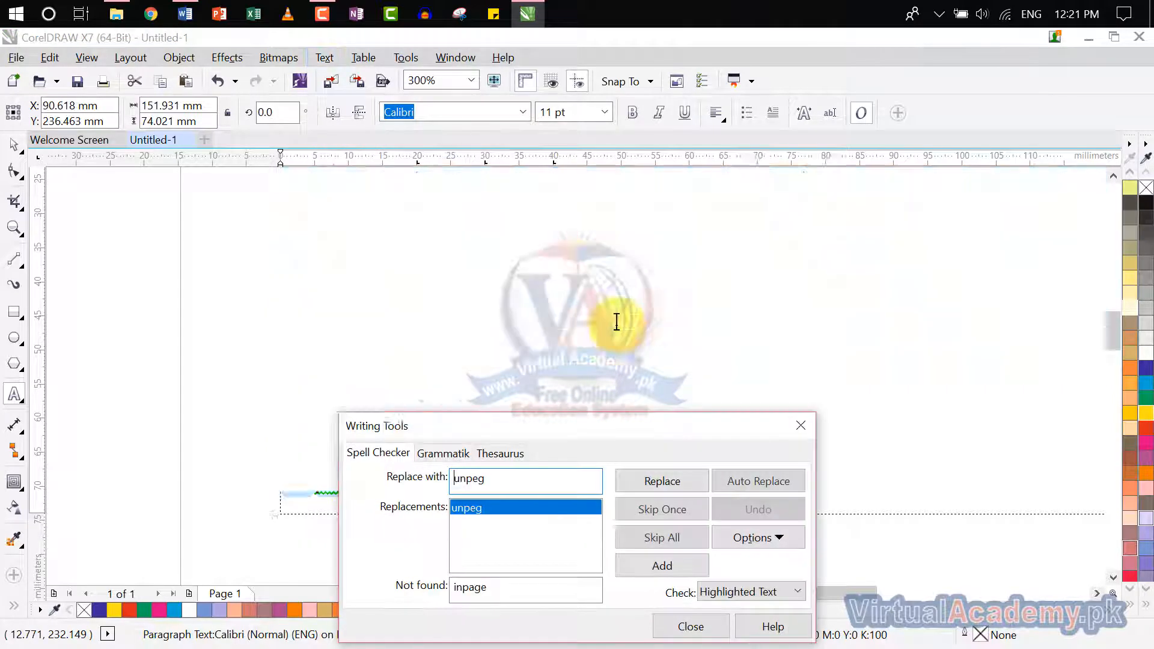
Step: Replace the flagged word "inpage" with the suggestion "unpeg" and close the spell checker
drag(577, 436, 718, 330)
drag(771, 251, 814, 160)
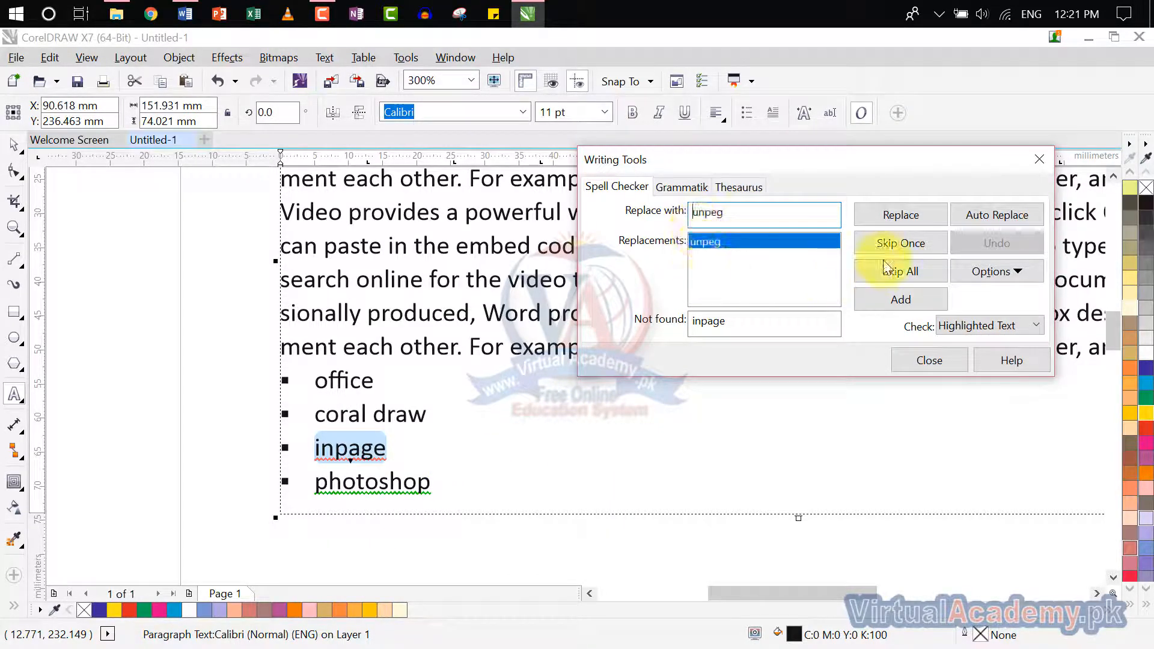
click(903, 214)
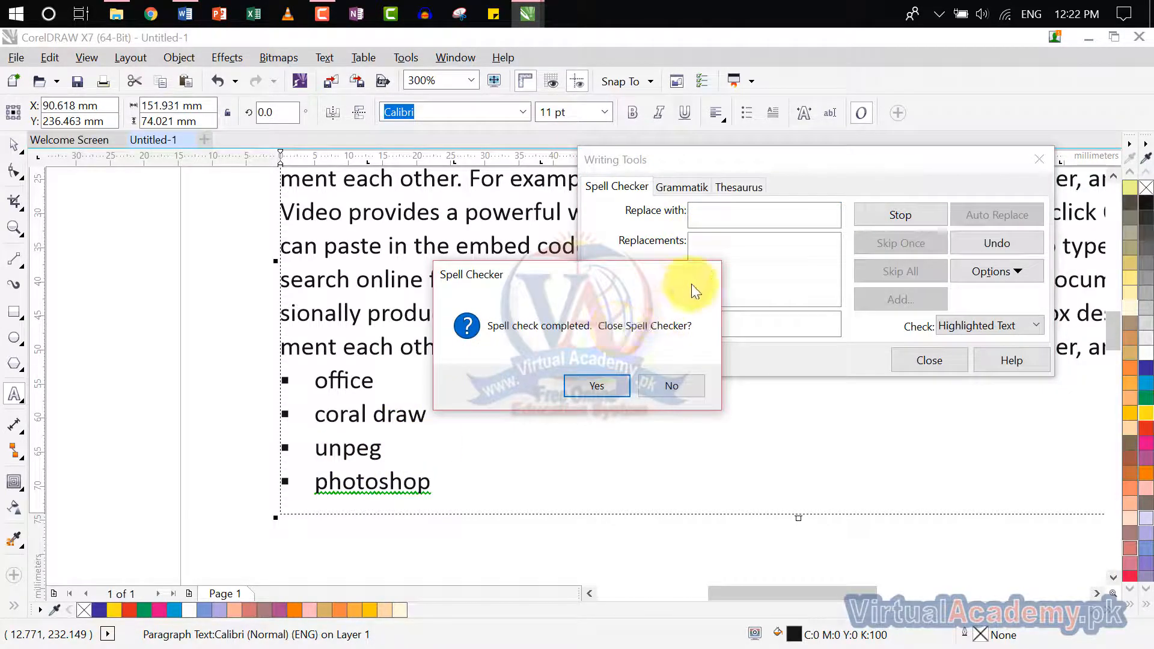
click(685, 387)
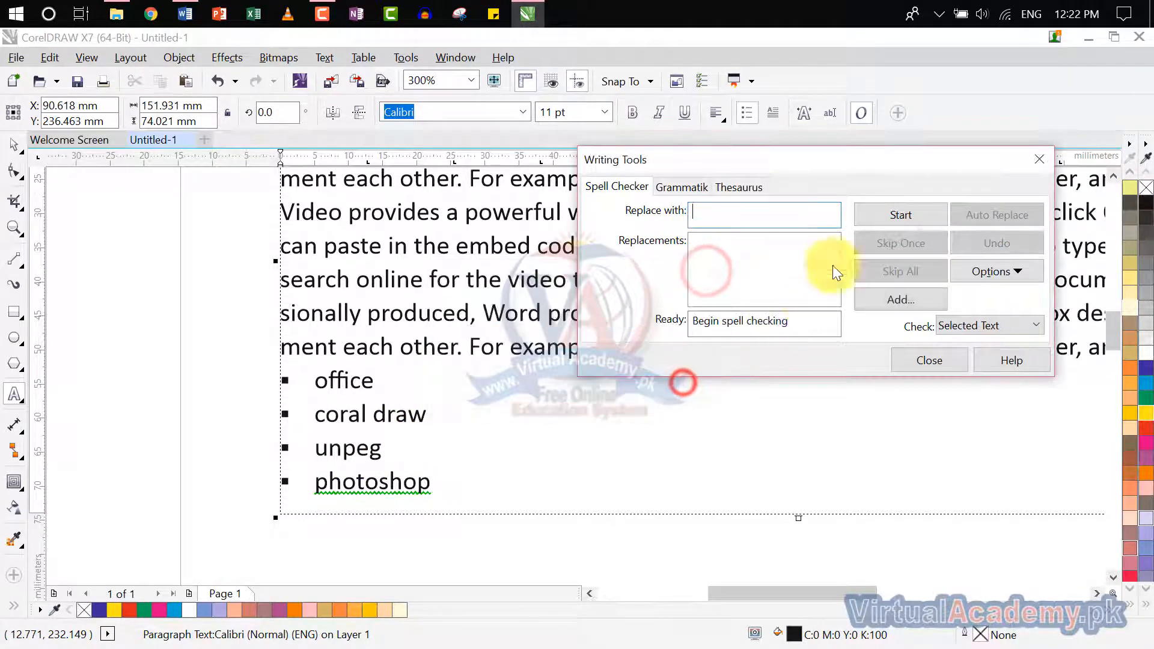
click(1039, 159)
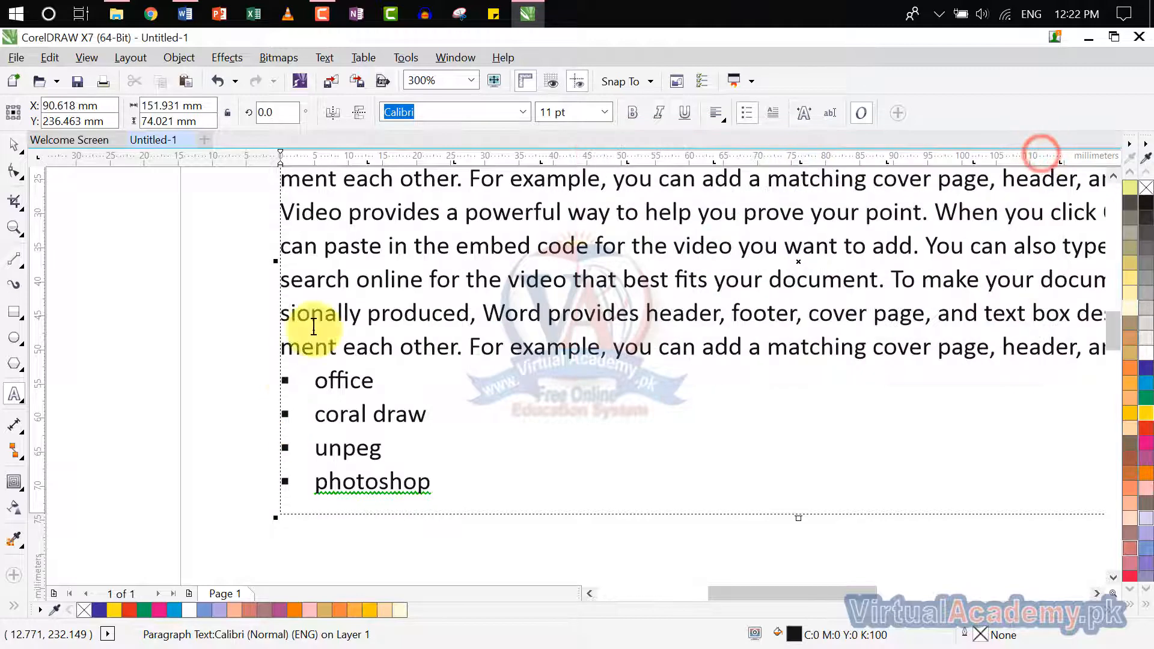
Step: Run the Grammatik grammar check on the paragraph text and replace the first flagged "embed" with "embedded"
click(319, 58)
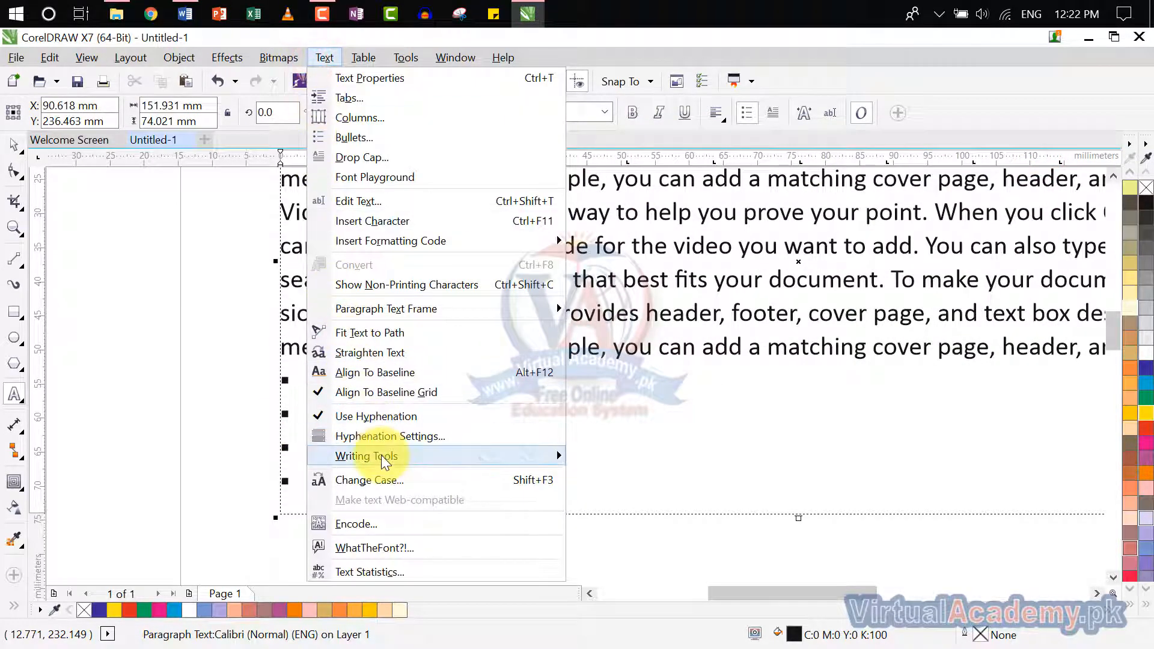
mouse_move(381, 457)
click(635, 481)
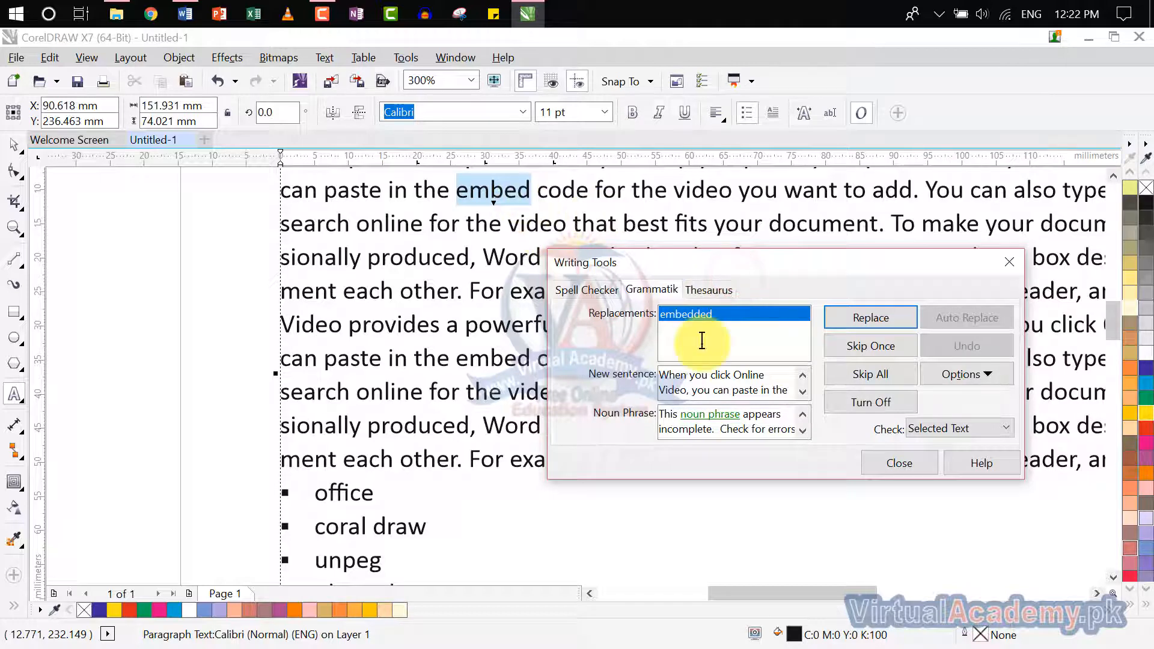
click(898, 320)
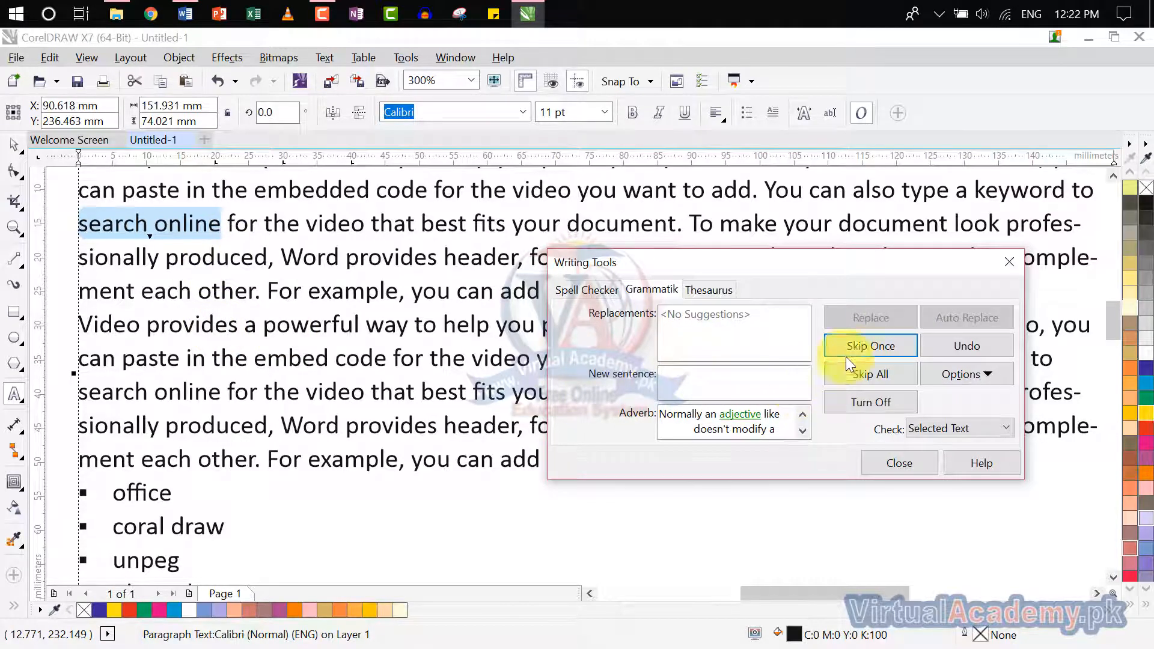
Step: Skip the flagged phrase "search online" once and close the Grammatik grammar check
click(858, 343)
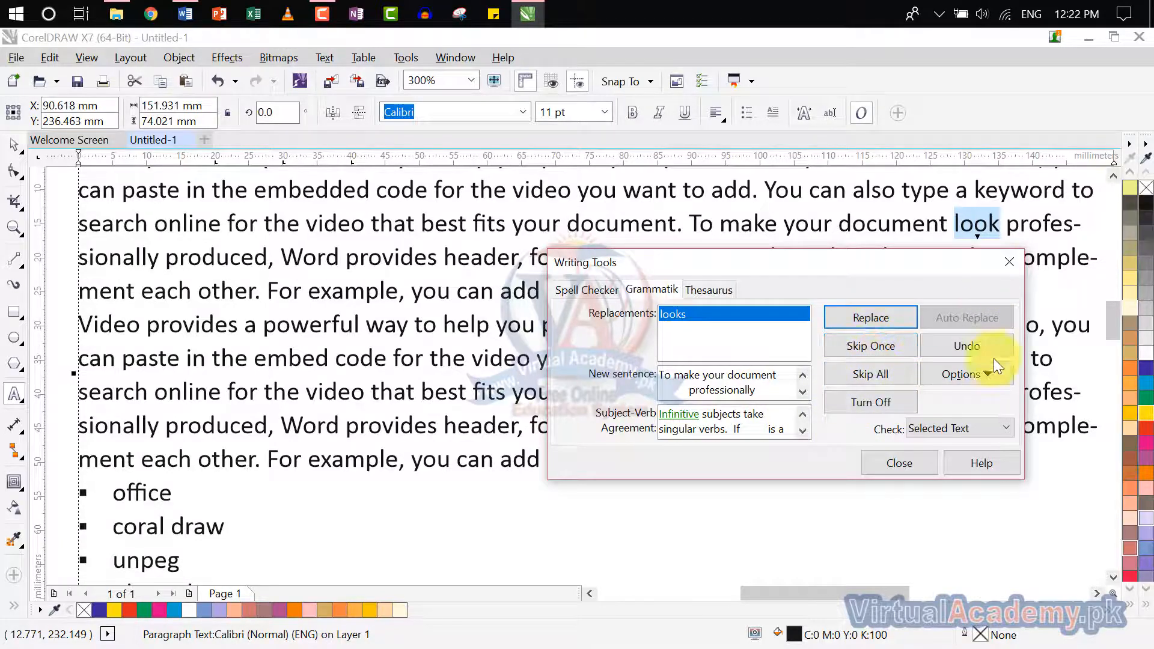
click(1013, 265)
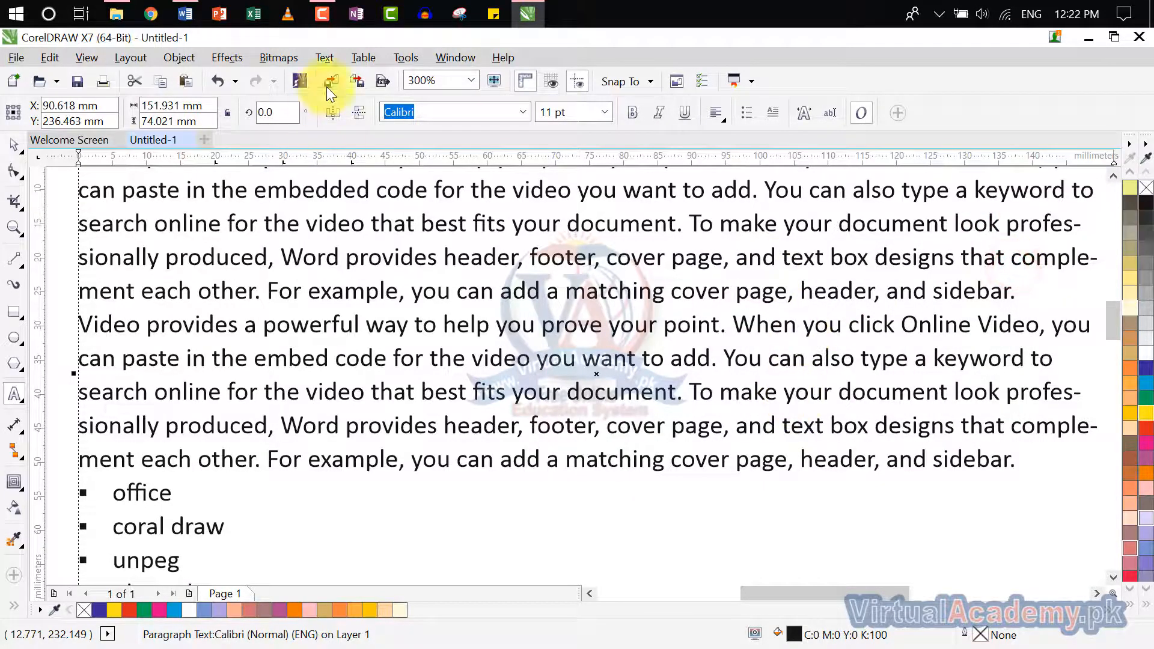
Step: Look up the word "look" in the Thesaurus, examine its listed meanings and close the thesaurus
click(341, 56)
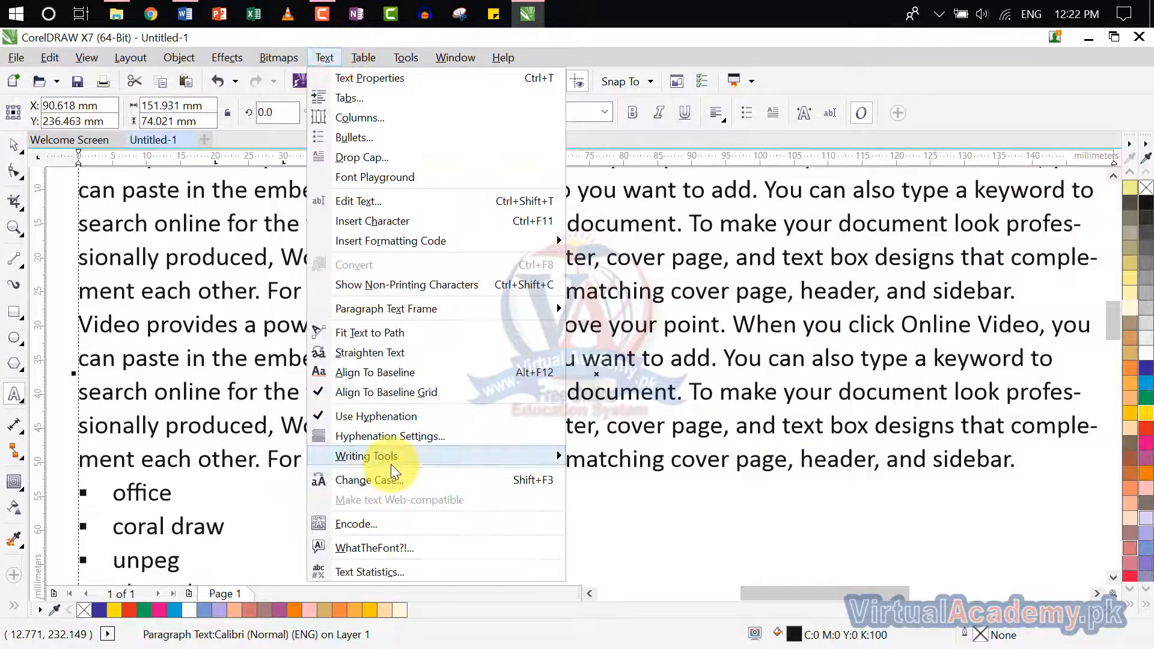
mouse_move(390, 464)
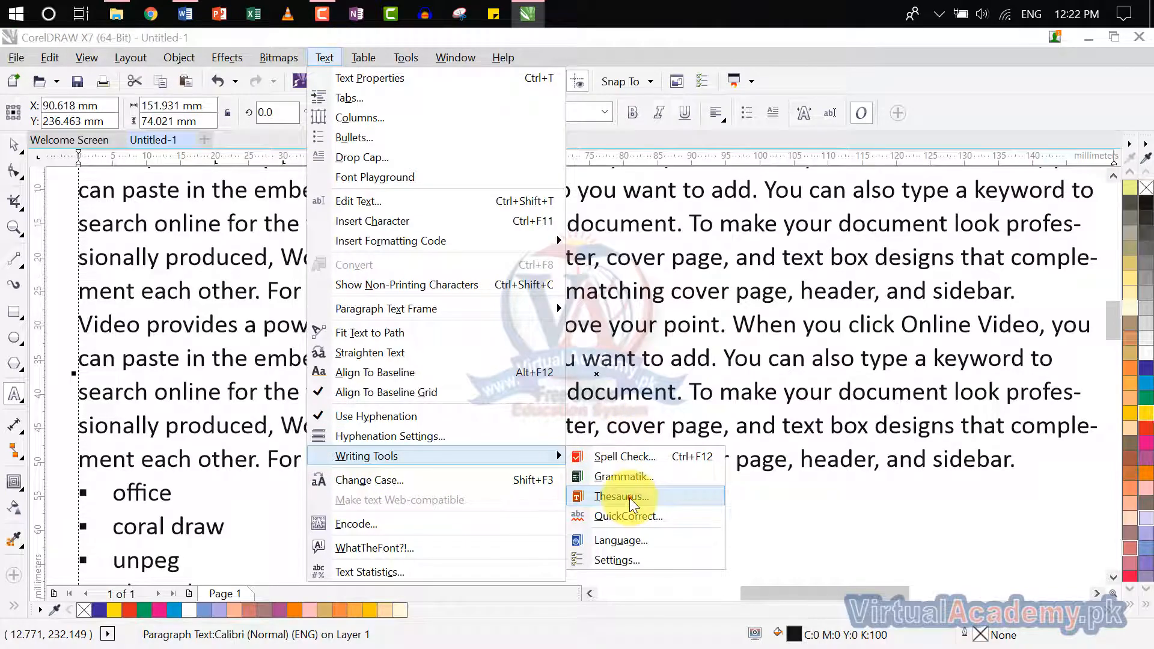
click(630, 497)
drag(630, 432, 918, 225)
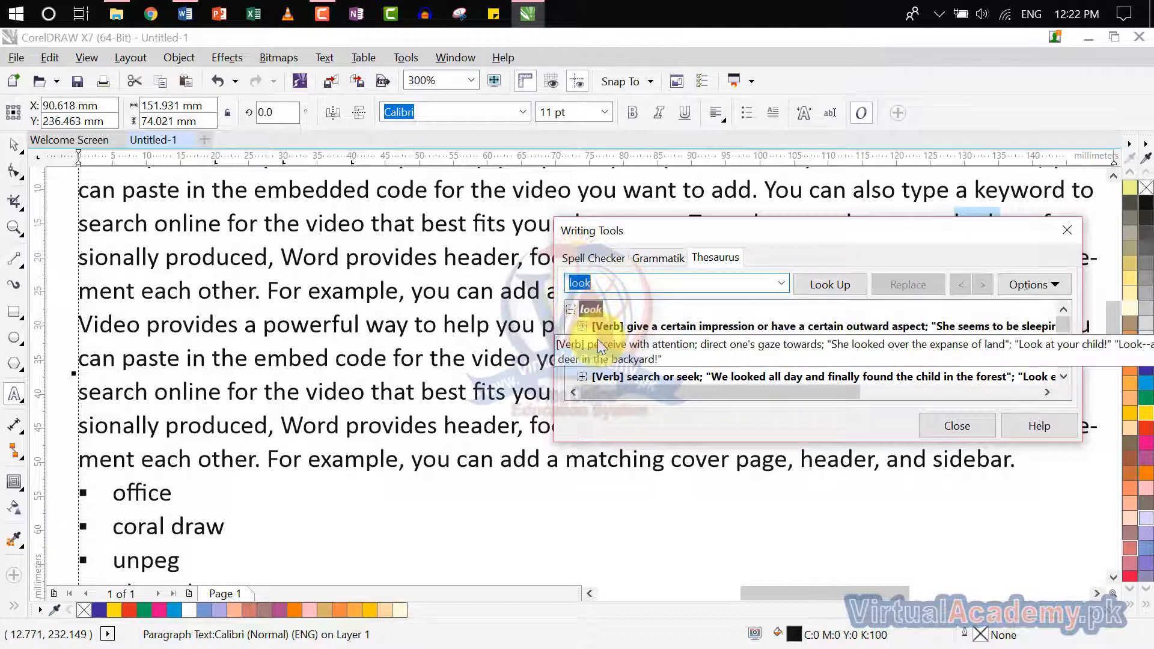
click(923, 250)
drag(811, 230, 665, 185)
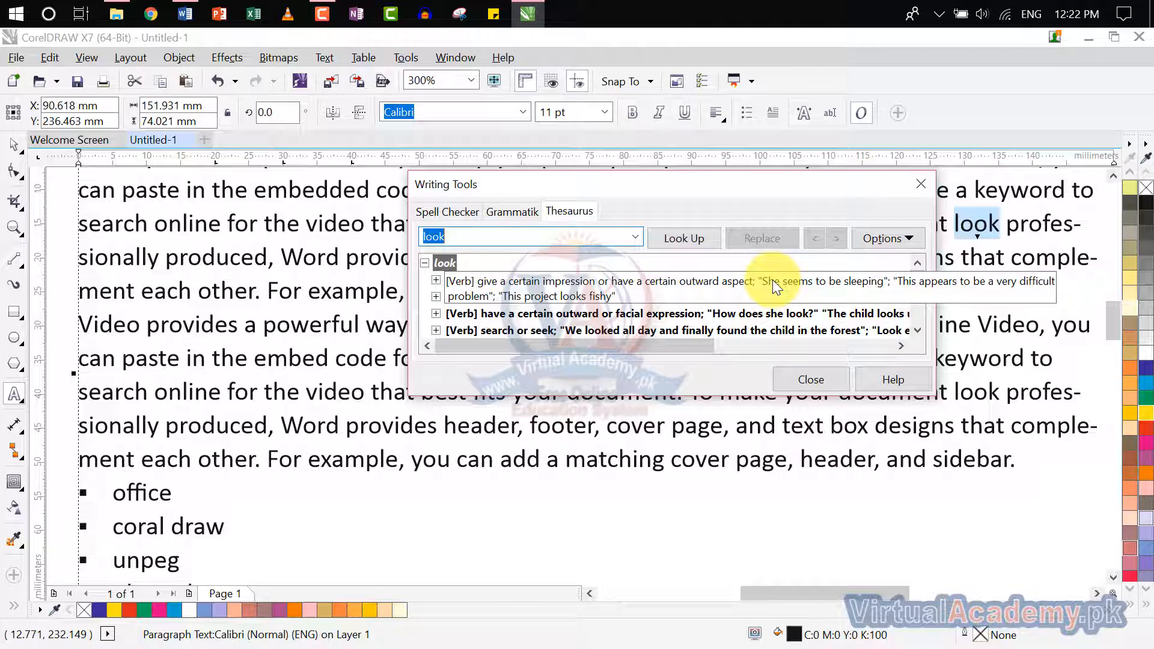
click(922, 186)
Step: Examine the QuickCorrect options for capitalization, typographic quotes and replacement text, and close them without changes
click(327, 60)
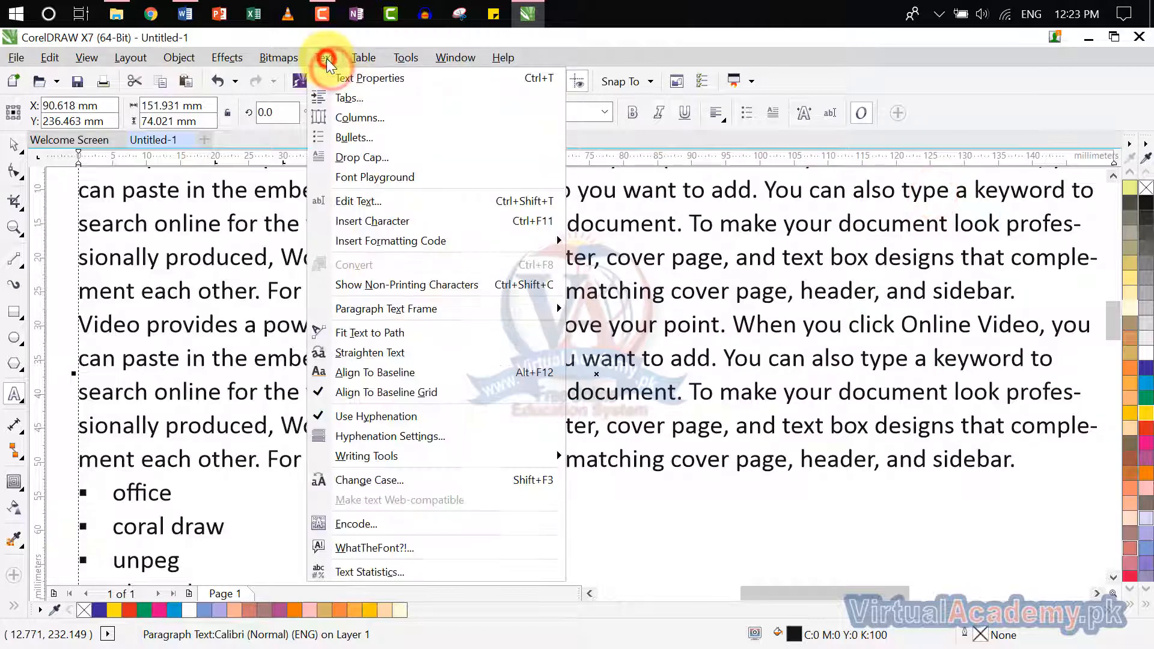
mouse_move(405, 458)
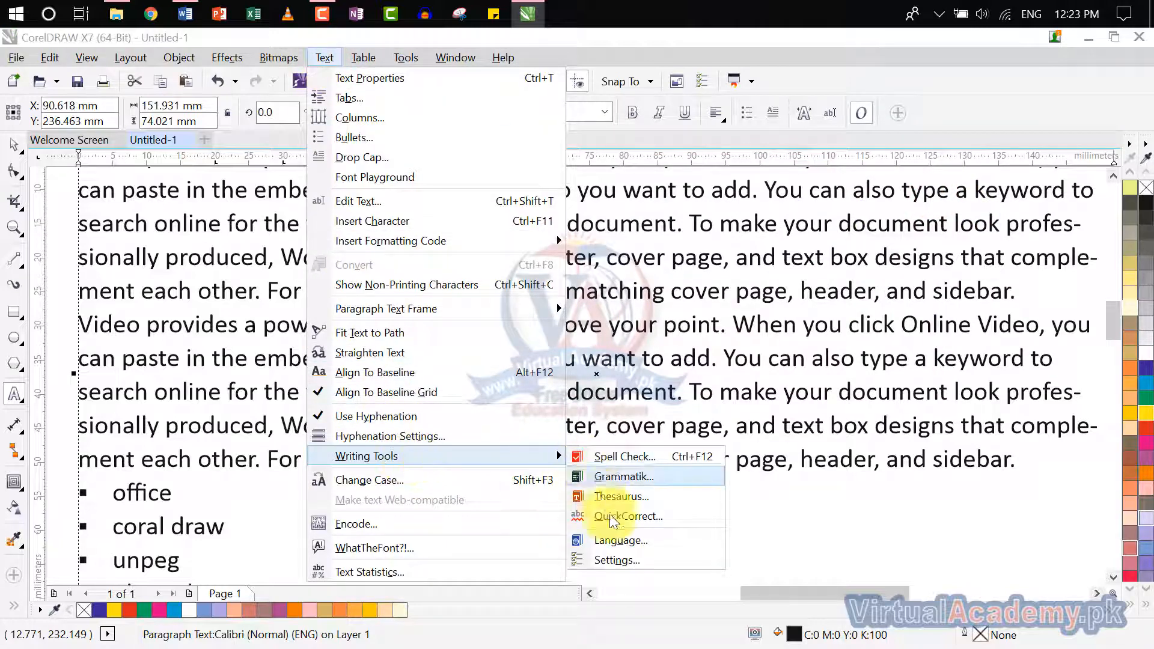
click(662, 514)
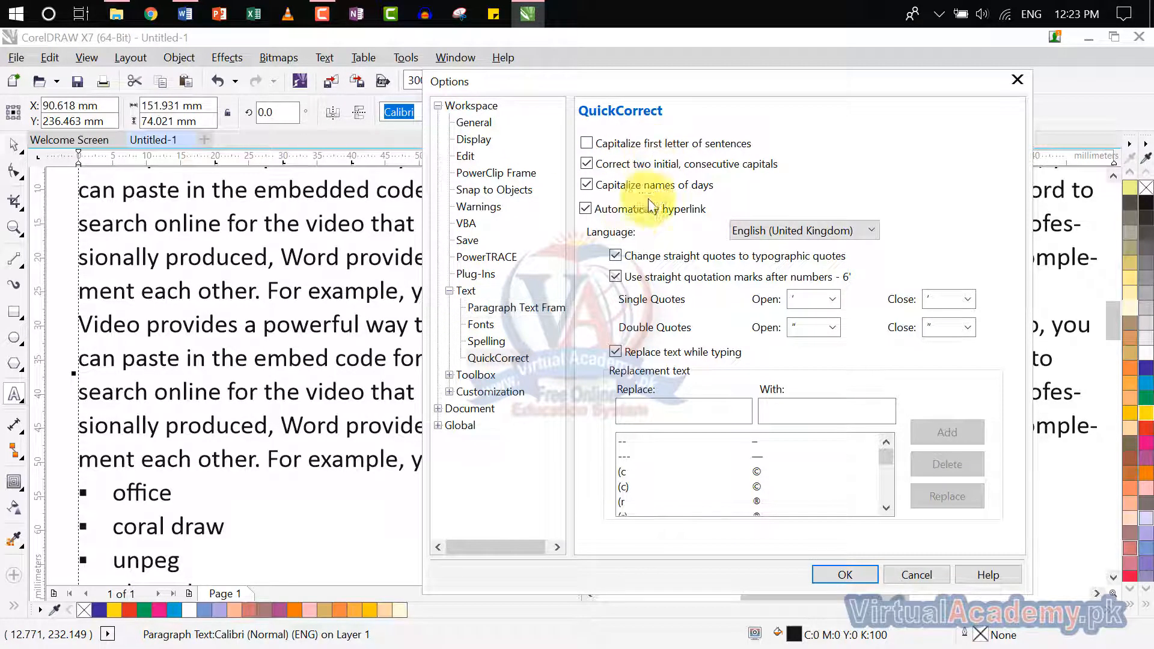
click(1019, 78)
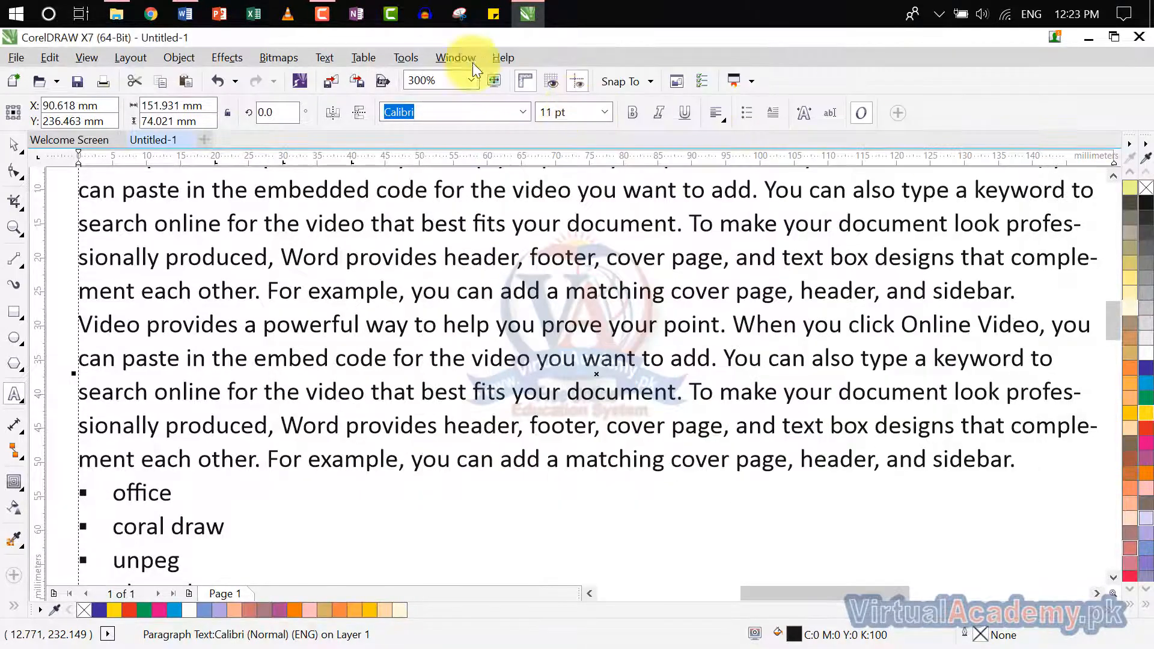
Step: Examine the Spelling options for automatic spell checking and visibility of errors, and close them
click(337, 60)
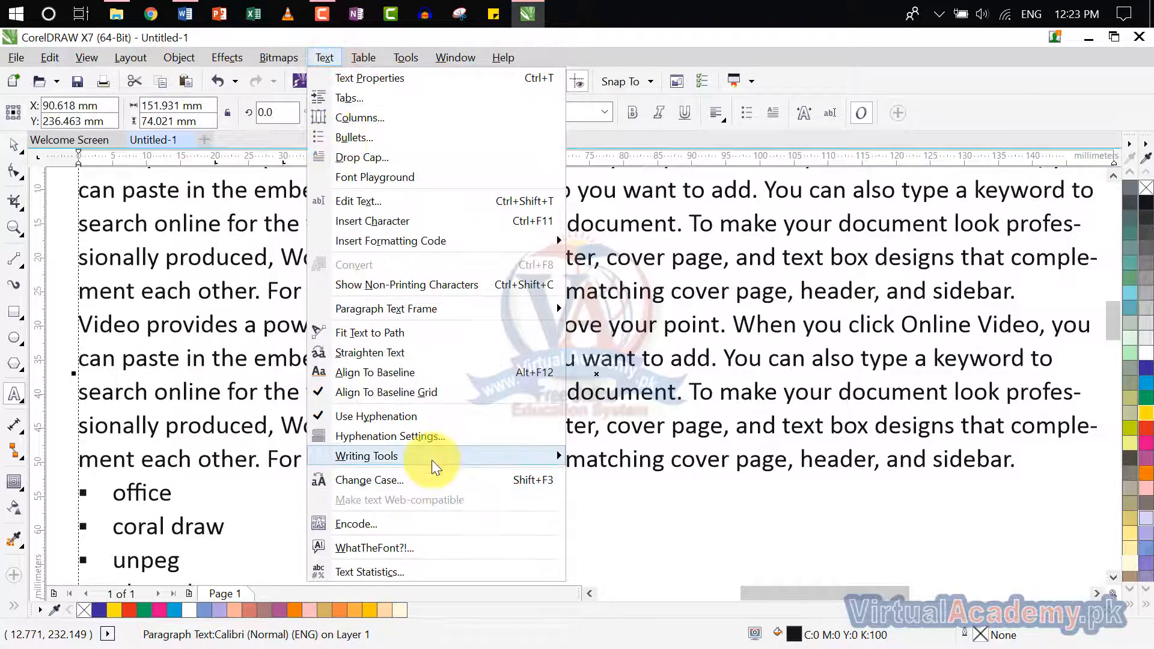
mouse_move(432, 460)
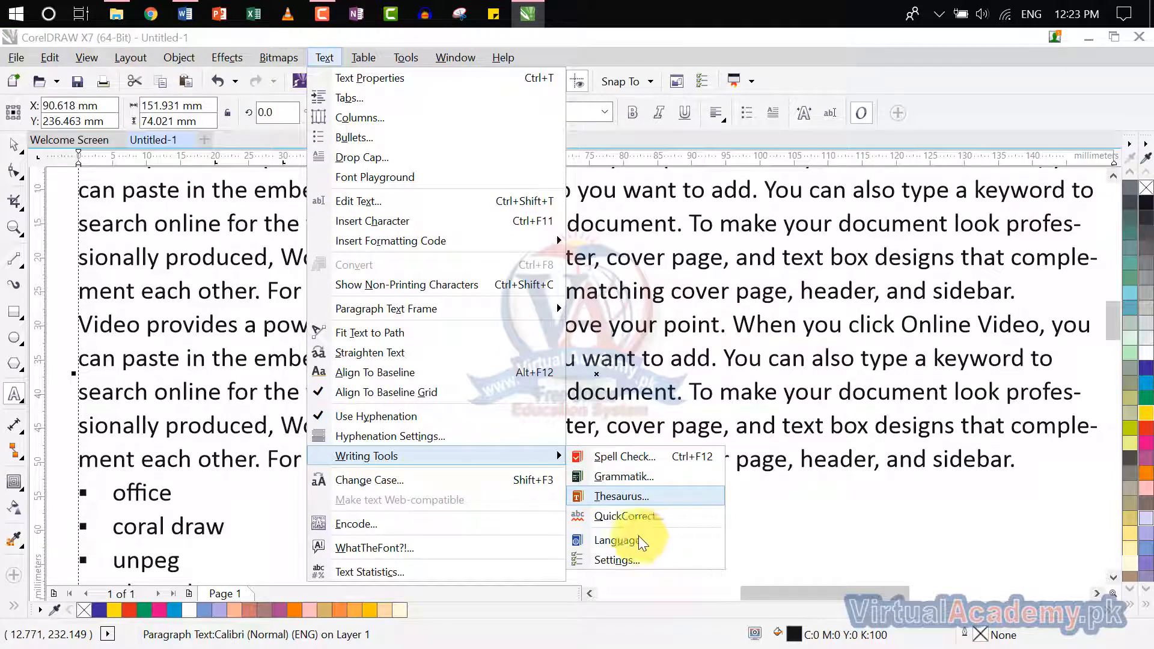
click(606, 560)
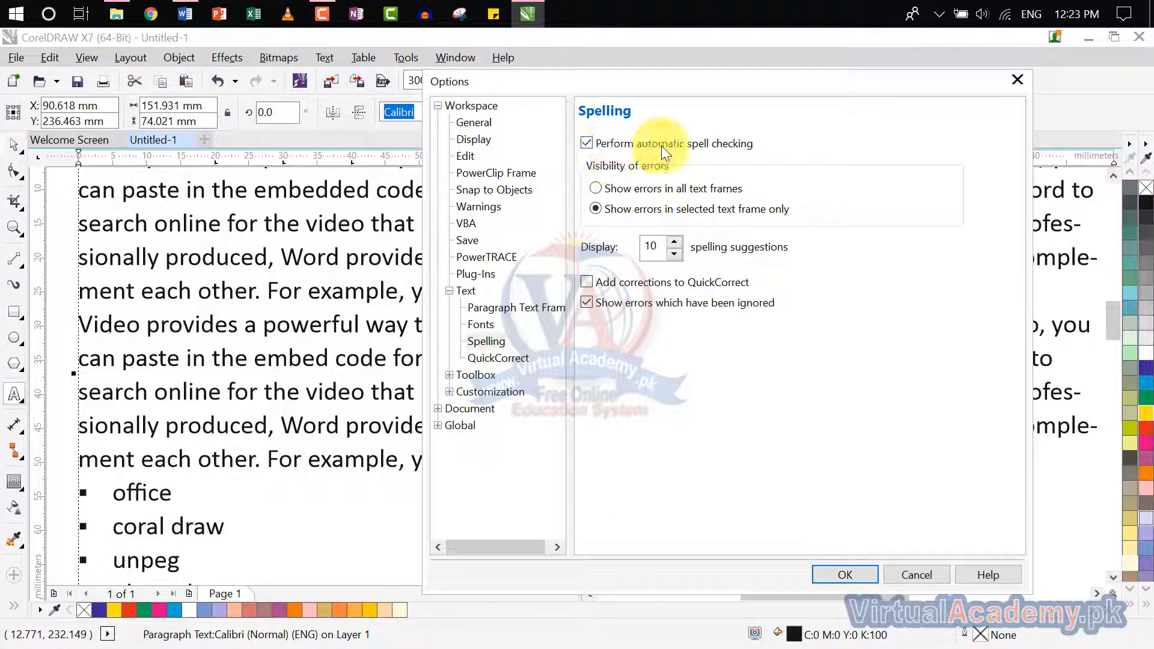
click(673, 187)
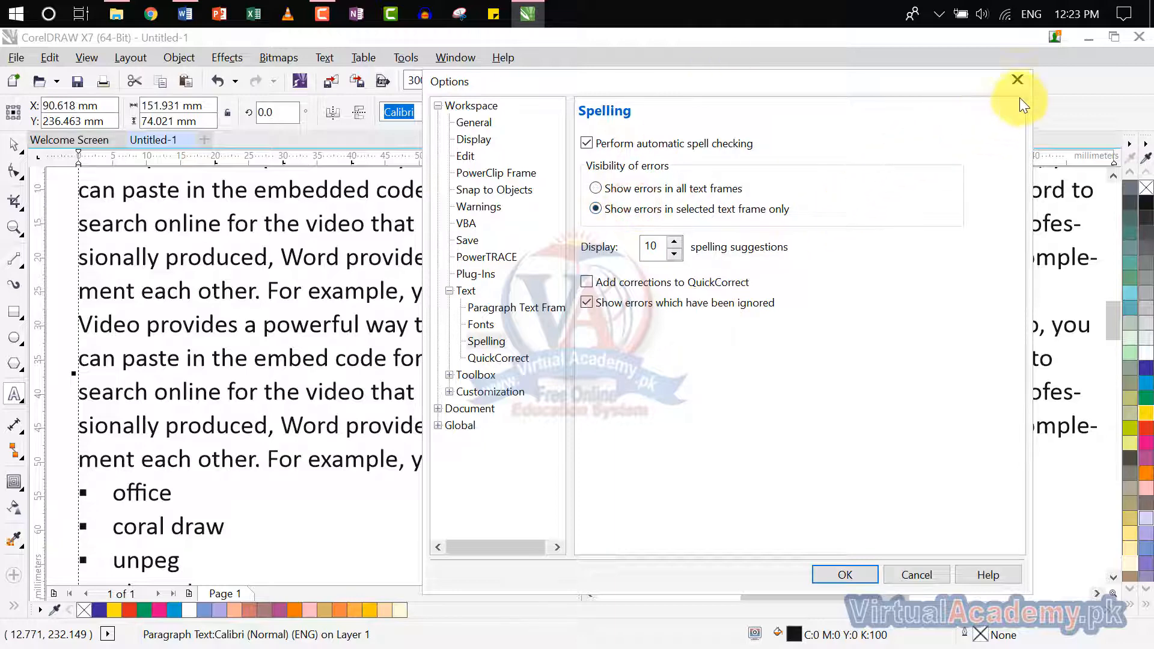
click(1017, 80)
Step: Change the case of the bullet item "office" to UPPERCASE
click(325, 57)
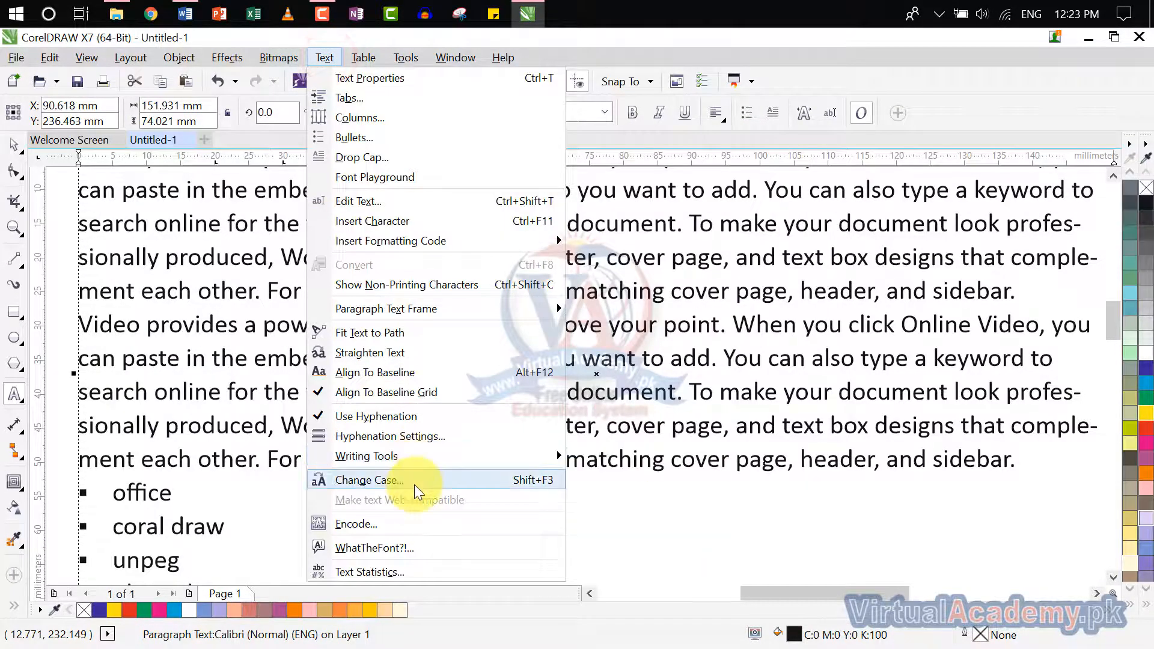
click(713, 472)
drag(386, 494, 638, 405)
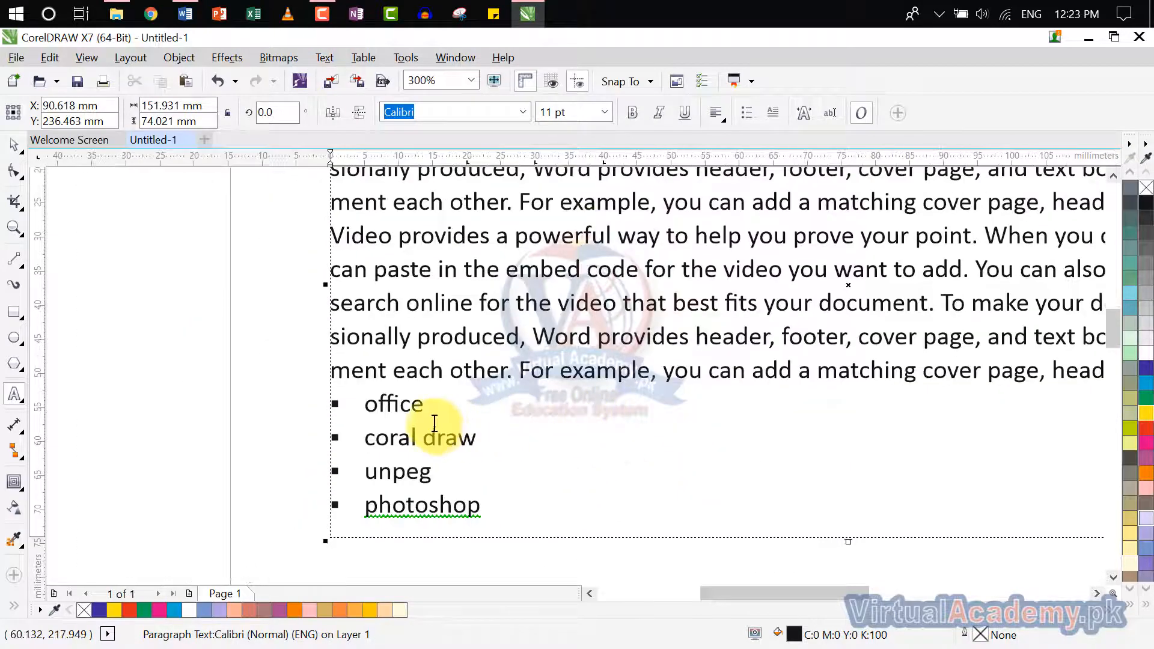
drag(434, 410, 365, 406)
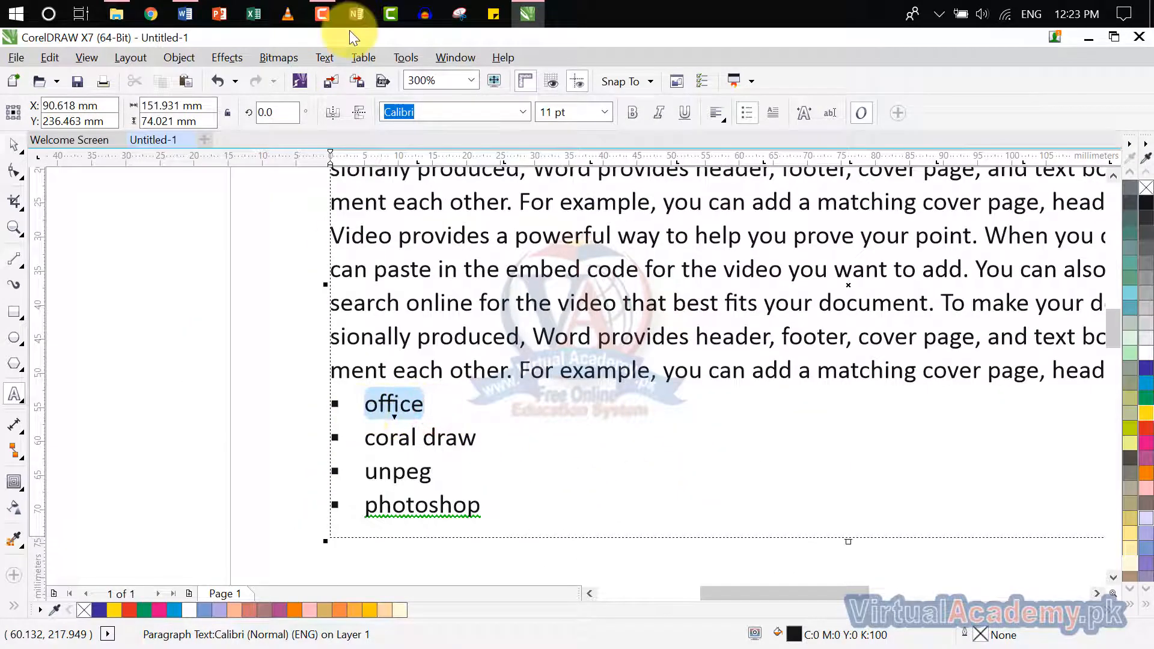
click(360, 53)
click(328, 58)
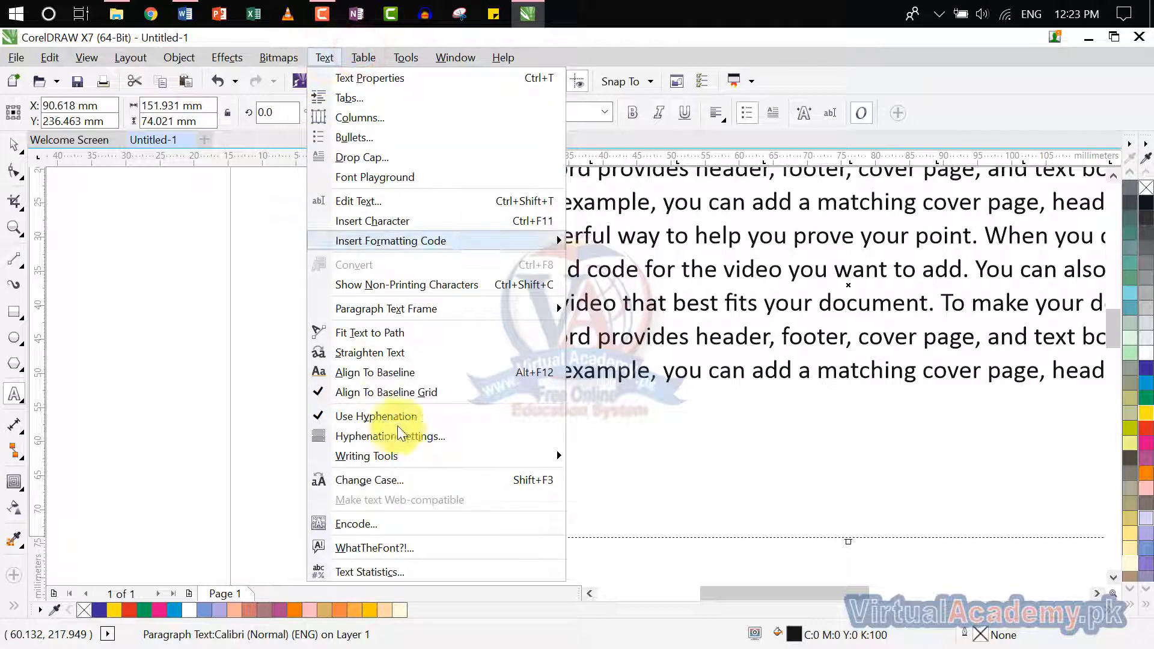
click(413, 484)
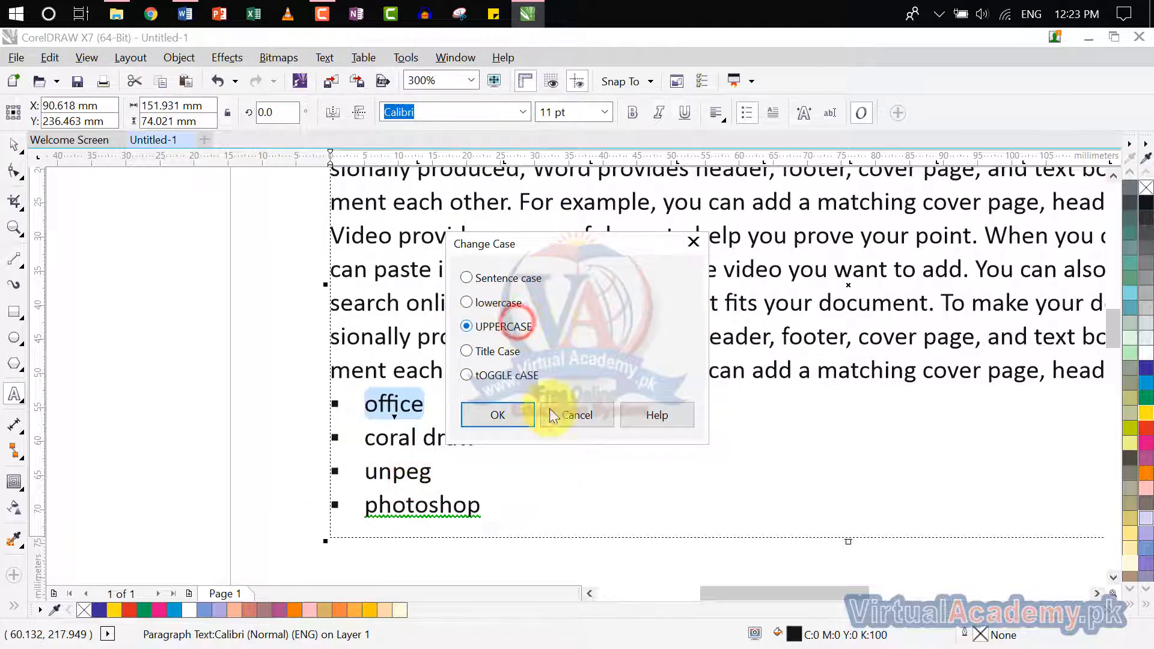
click(512, 416)
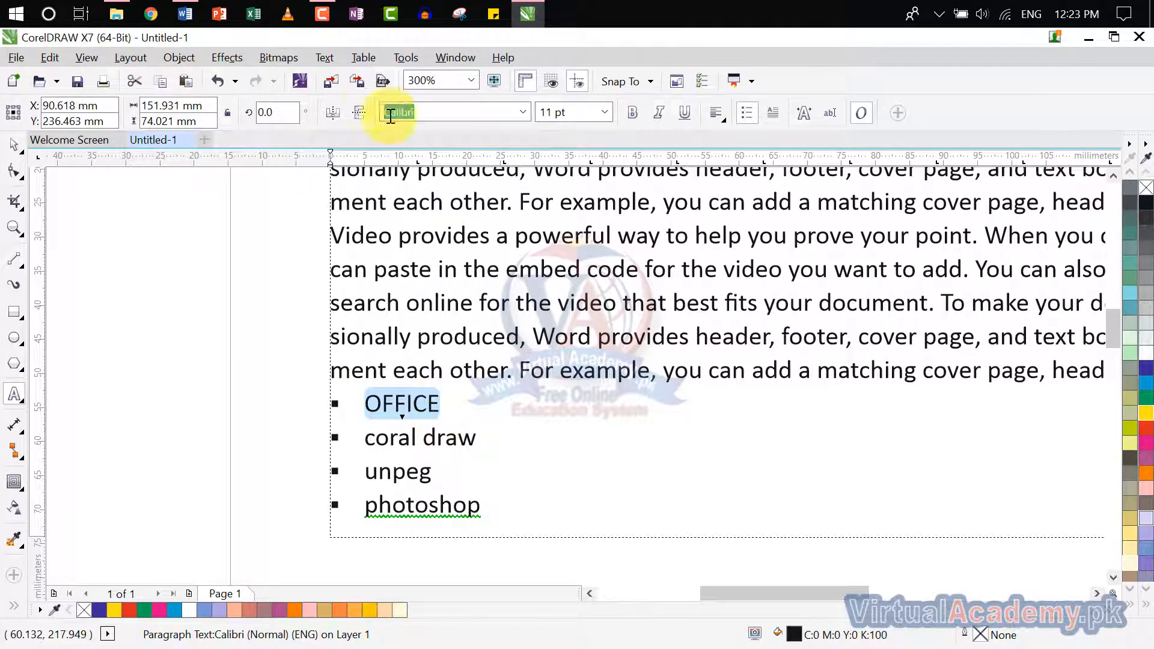
Step: Preview the selected word in Text Encoding with other encodings, including ANSI Greek, ANSI Hebrew, Viet Nam, MAC Japanese and MAC Arabic
click(328, 57)
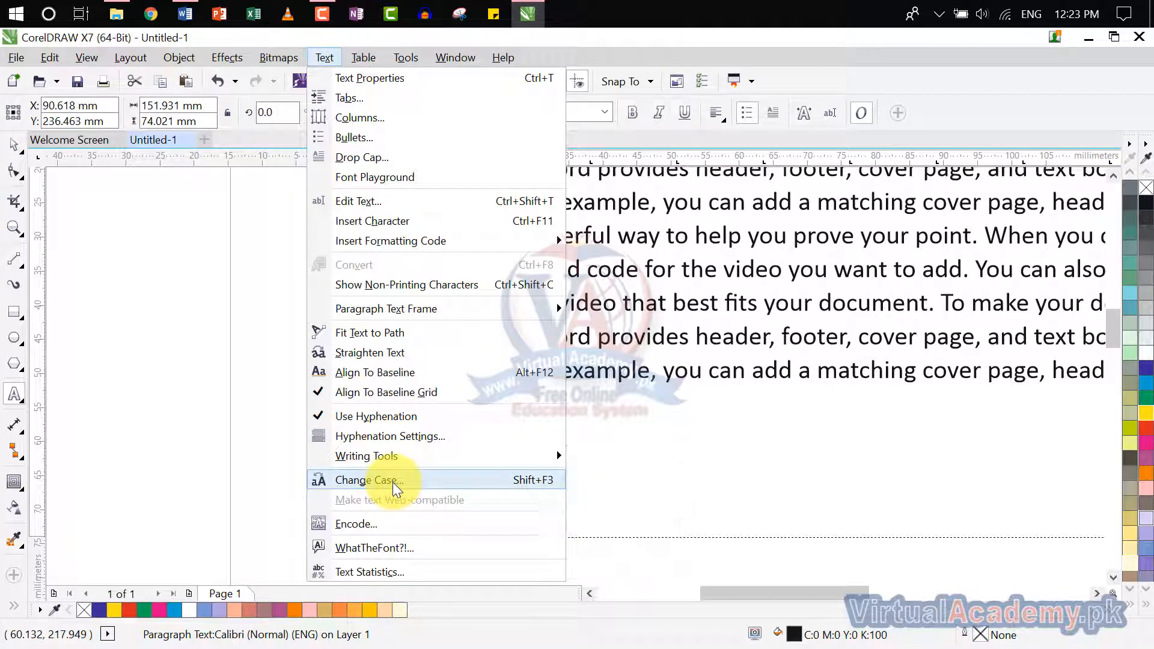
click(389, 527)
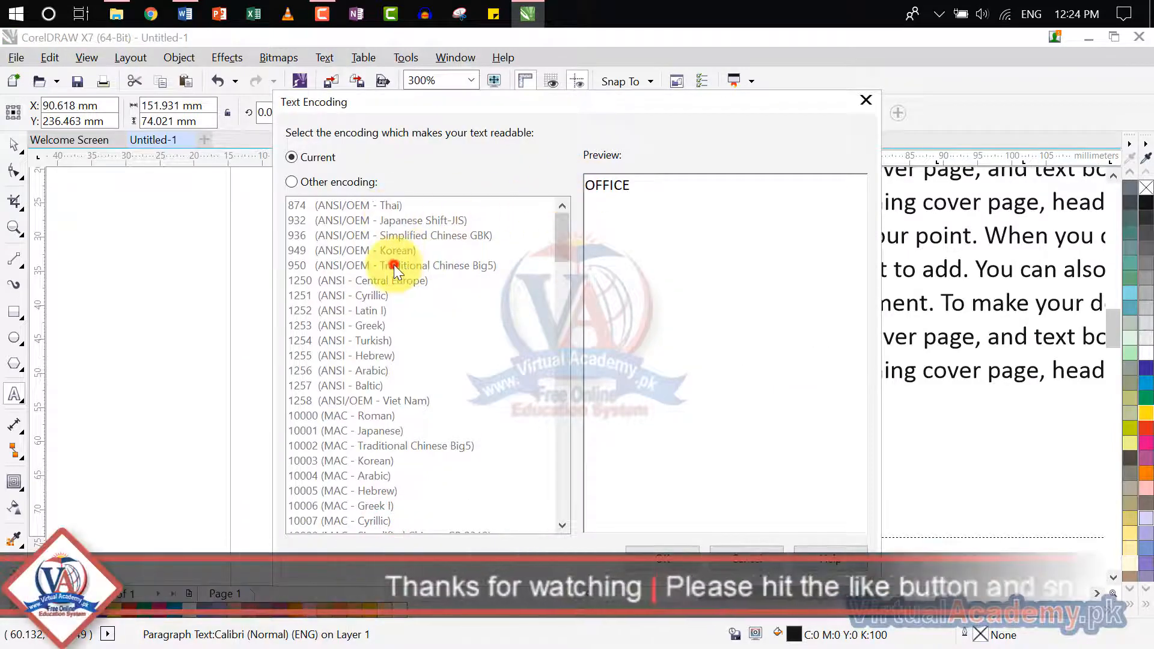
click(370, 295)
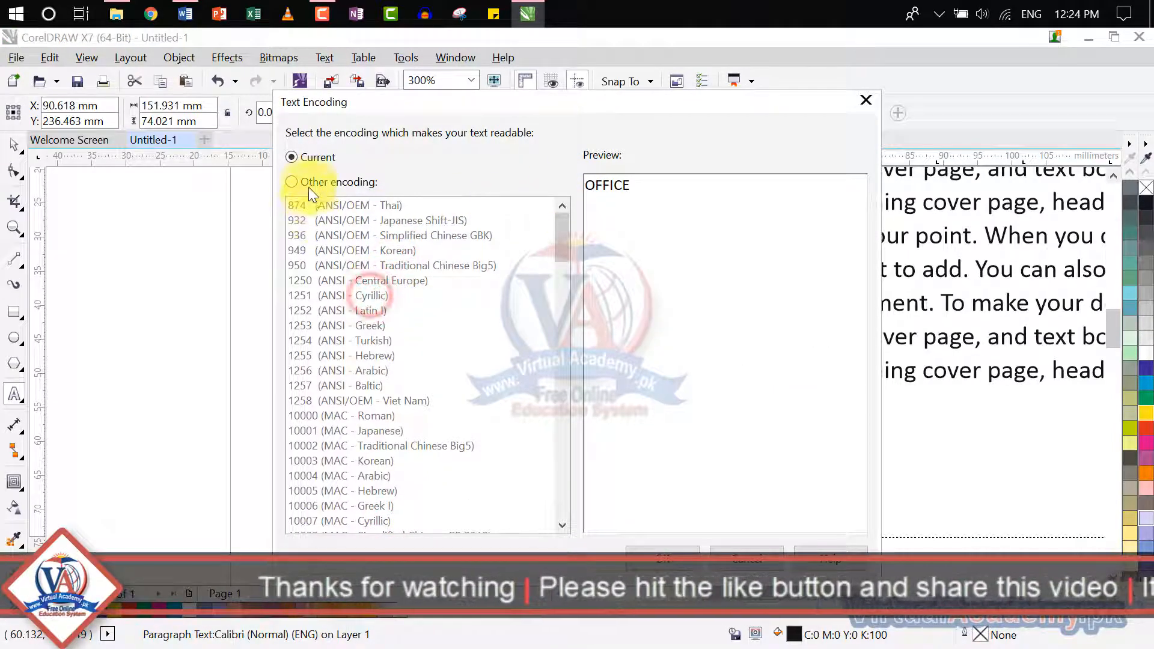
click(333, 181)
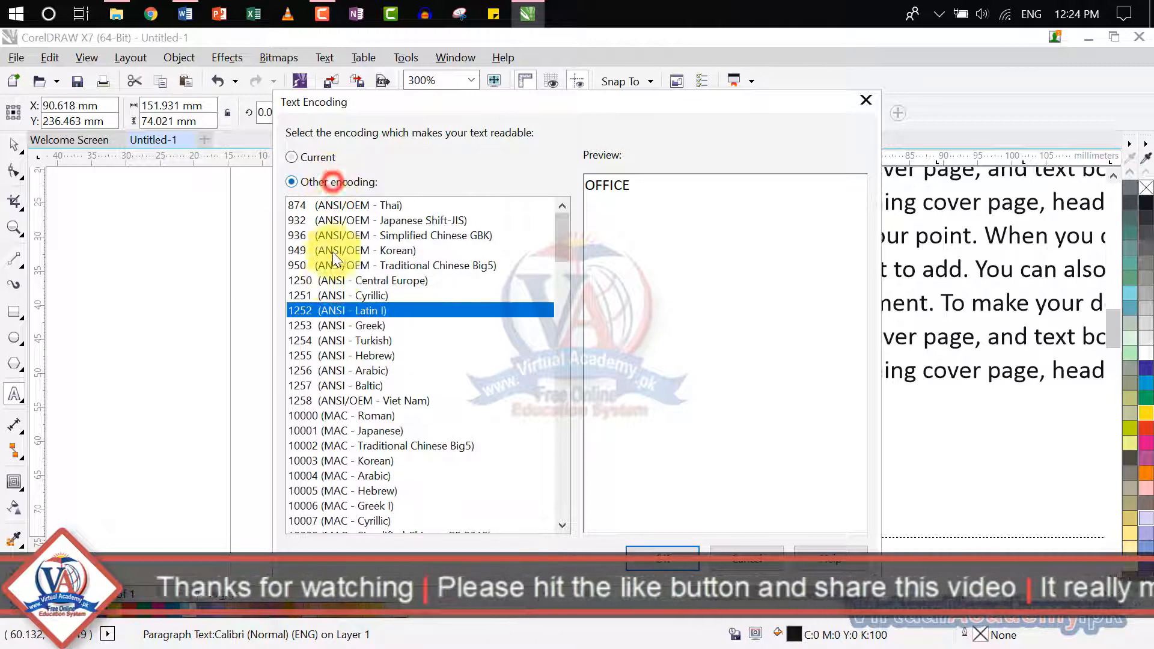
click(324, 325)
click(330, 356)
click(335, 400)
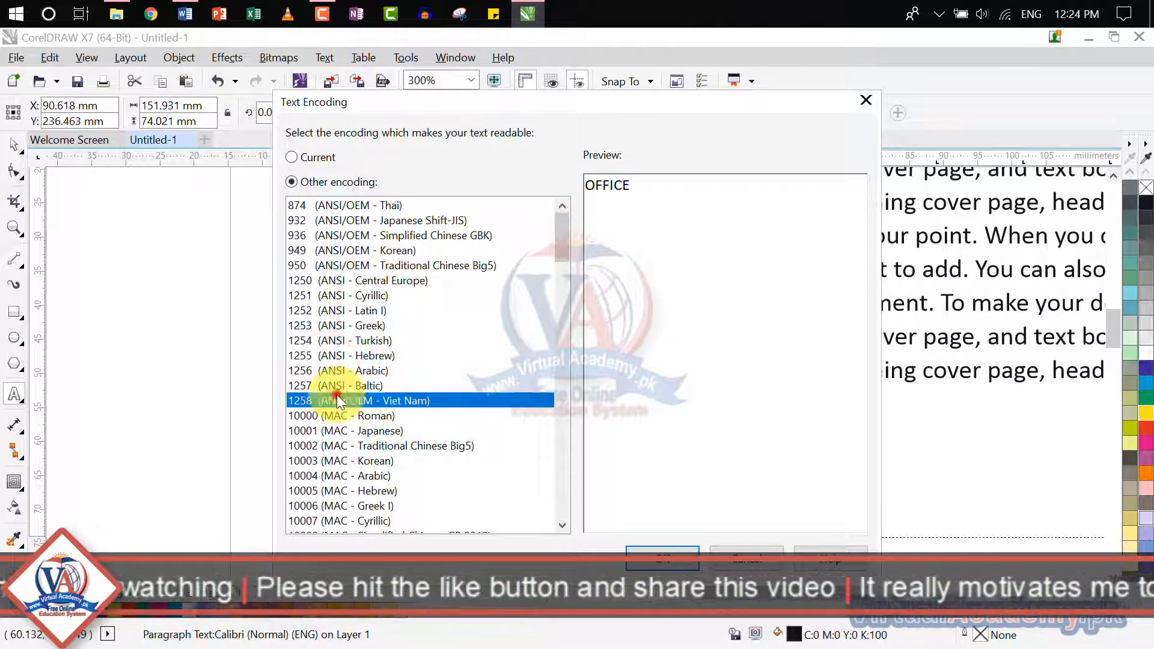
click(347, 431)
click(345, 474)
Step: Preview further MAC encodings for the selected word, including Turkish, Ukraine, Simplified Chinese GB 2312, Arabic and Traditional Chinese Big5
scroll(362, 430, down, 4)
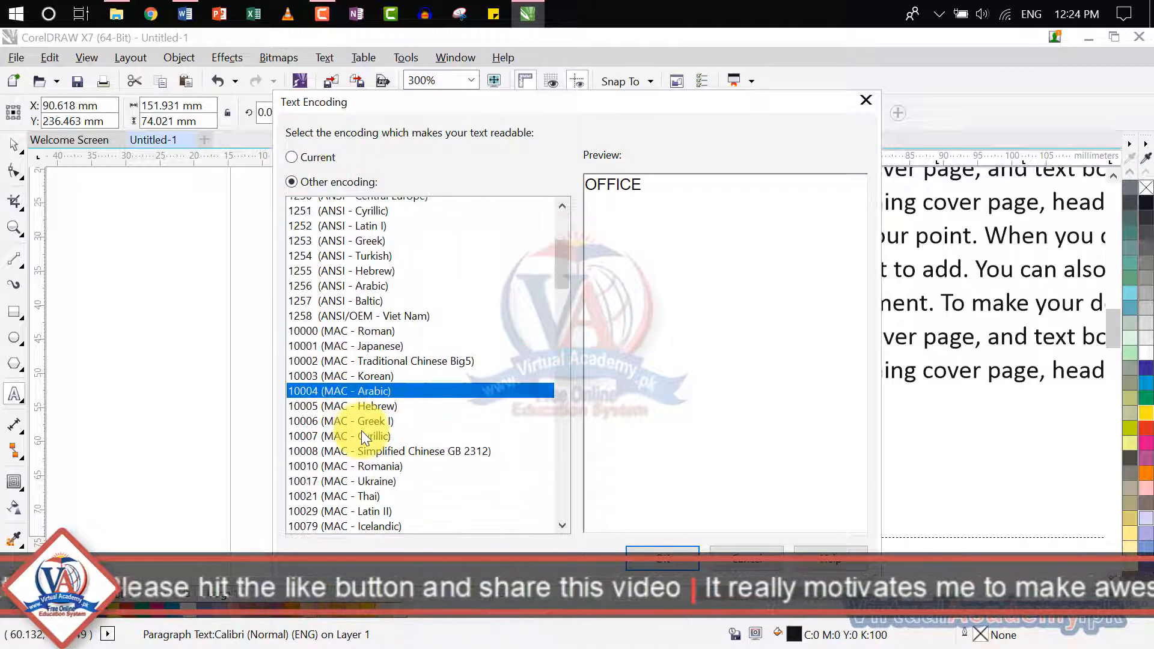
click(348, 460)
click(355, 431)
click(355, 445)
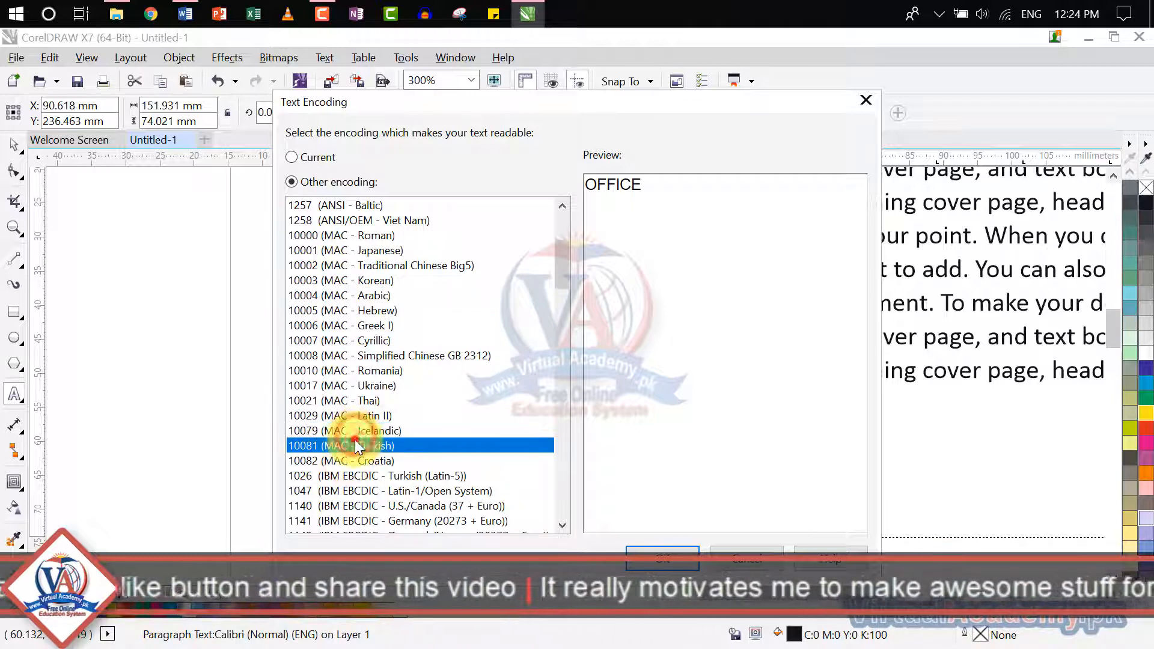
click(365, 385)
click(365, 355)
click(356, 296)
click(348, 263)
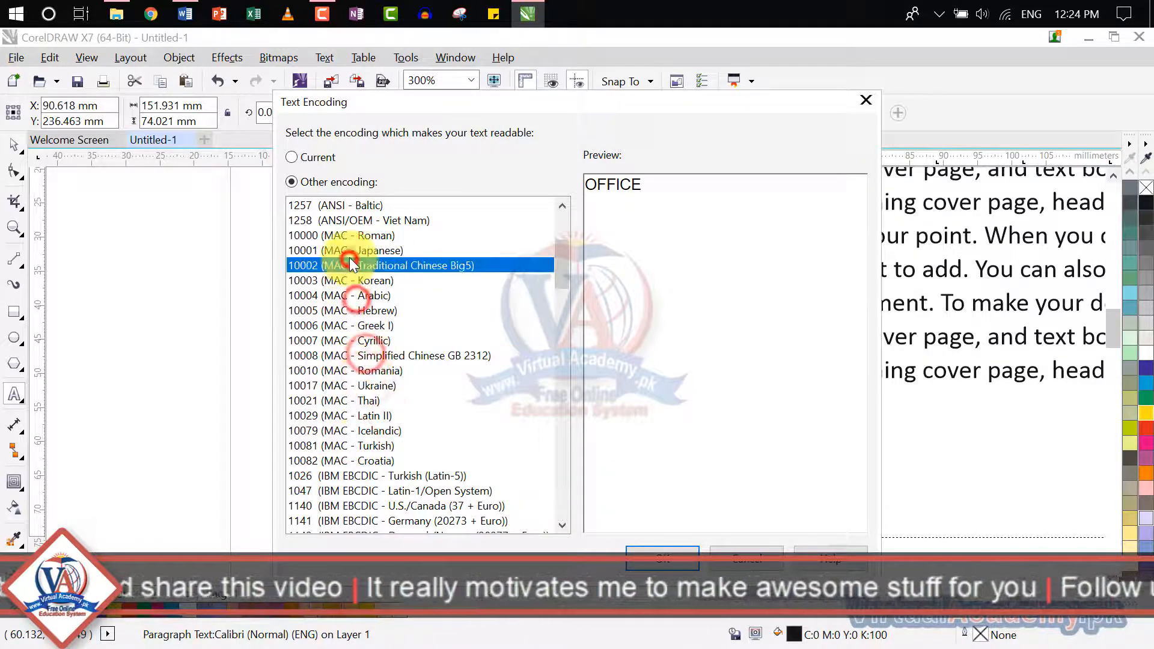
Step: Preview encodings at the end of the list, including 862 OEM Hebrew and 858 OEM Multilingual Latin I + Euro, and dismiss Text Encoding
drag(560, 259, 575, 496)
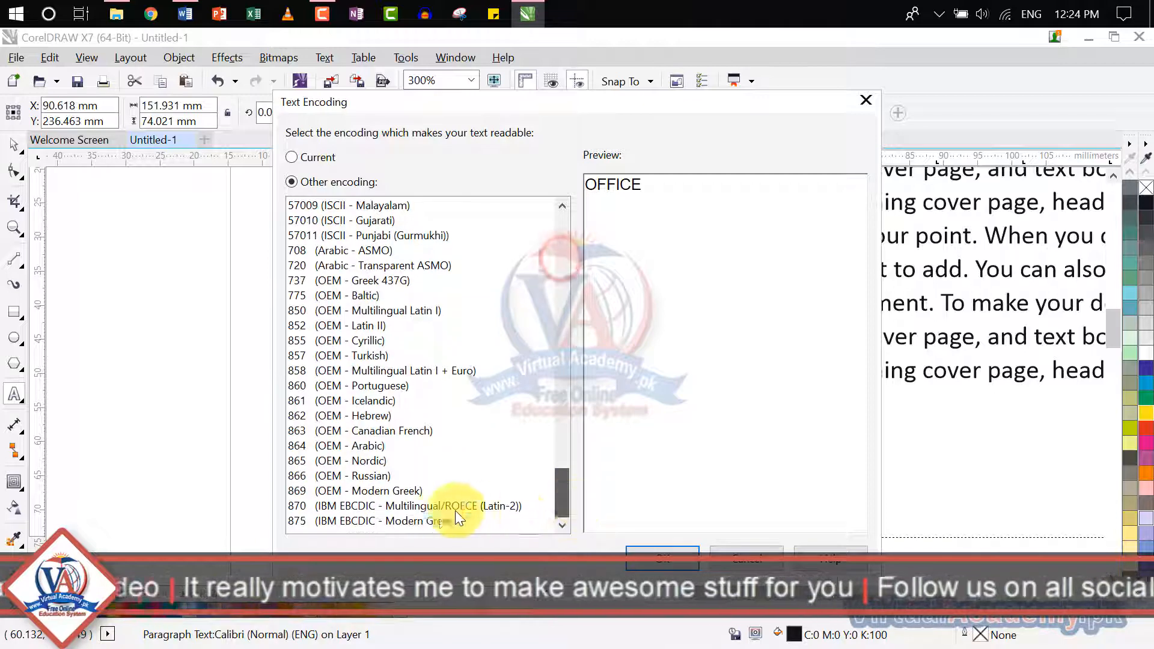
click(439, 515)
click(423, 494)
click(363, 420)
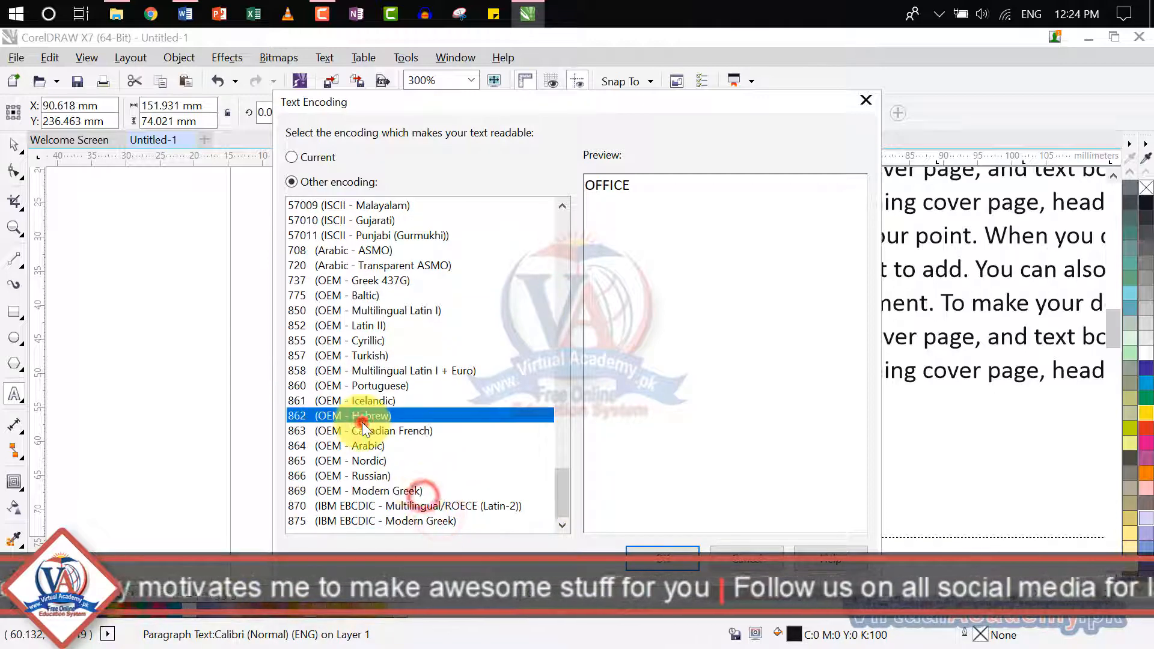
click(367, 371)
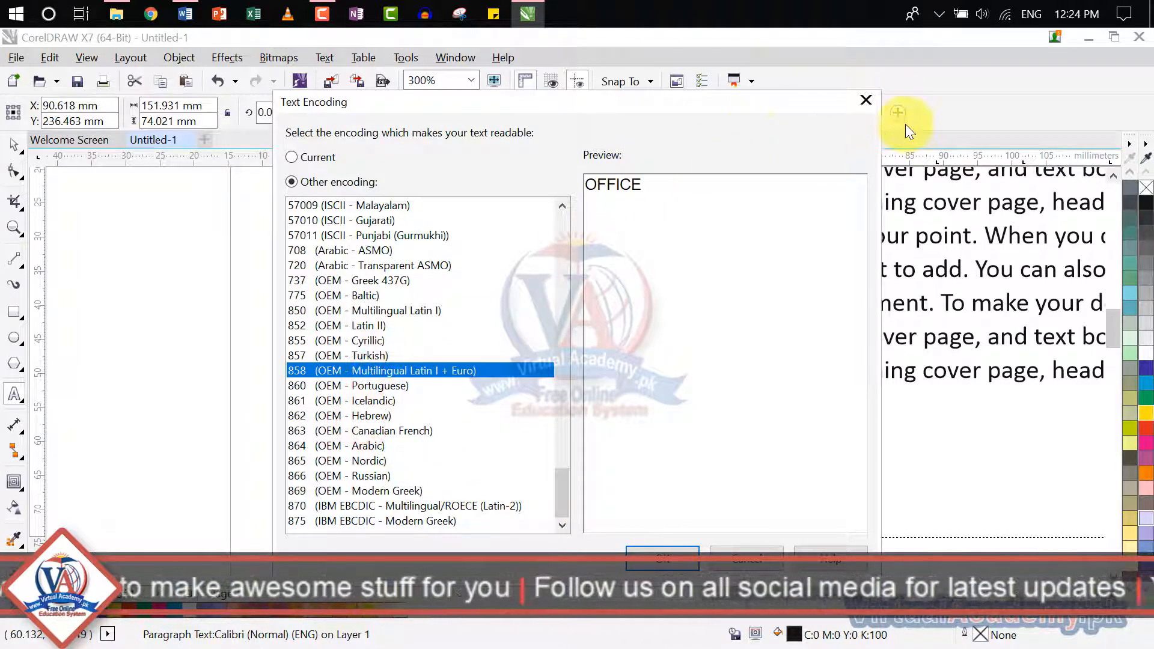
click(866, 101)
Step: Try the WhatTheFont?! font identification command on the document
click(334, 57)
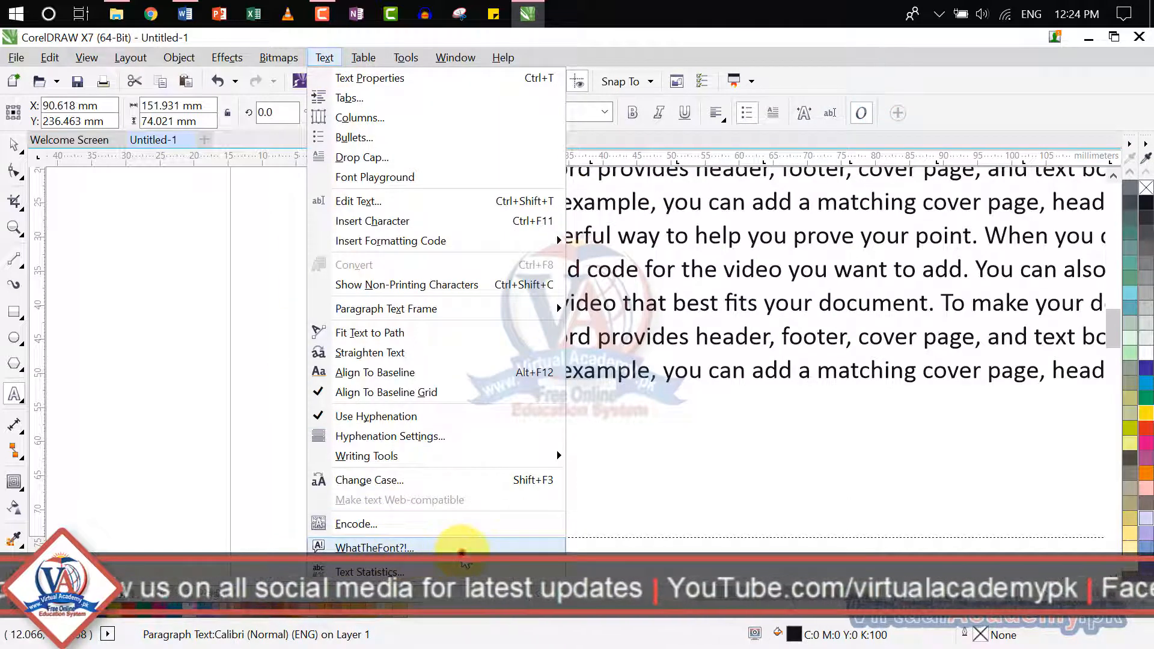
click(444, 551)
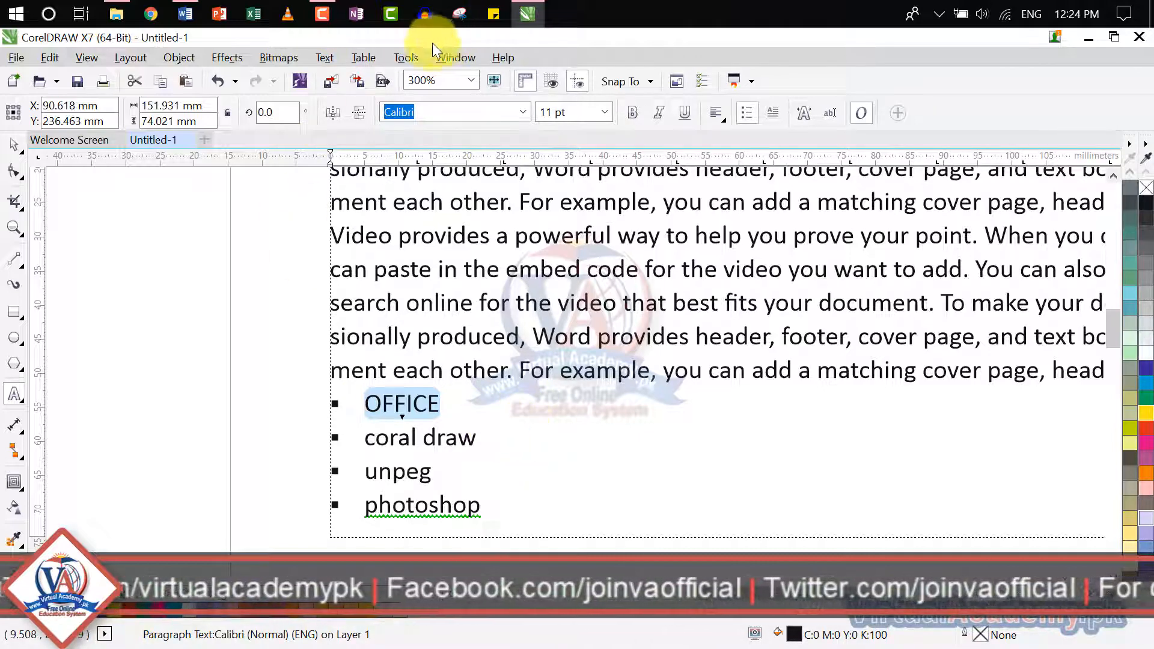
click(413, 56)
mouse_move(370, 57)
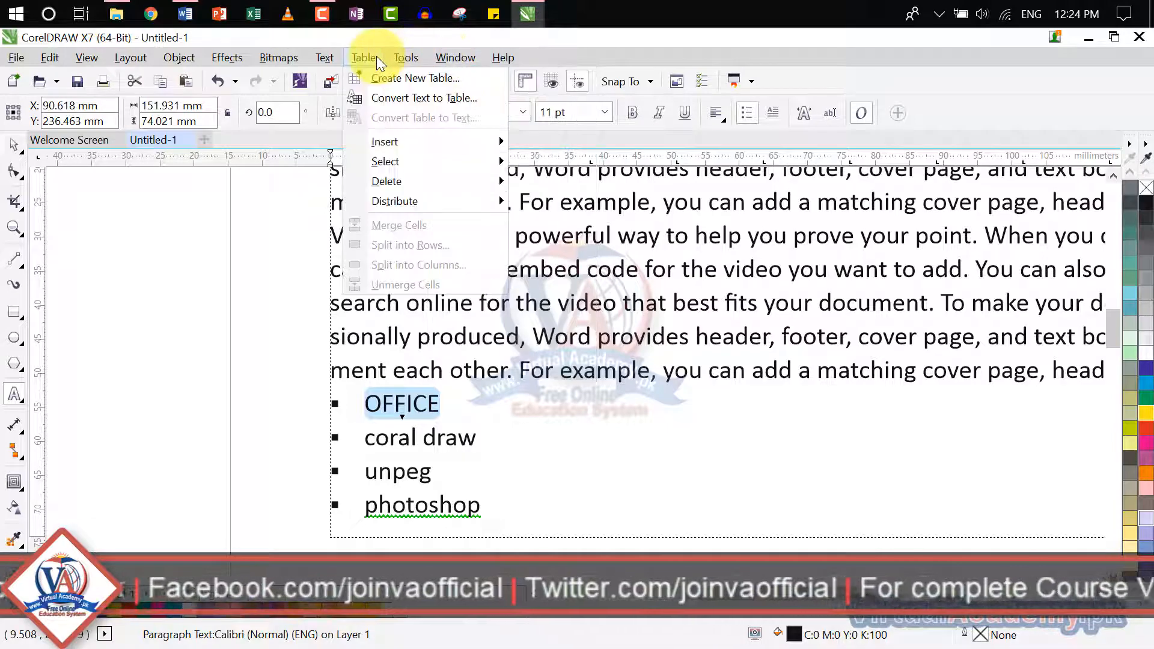
key(Print)
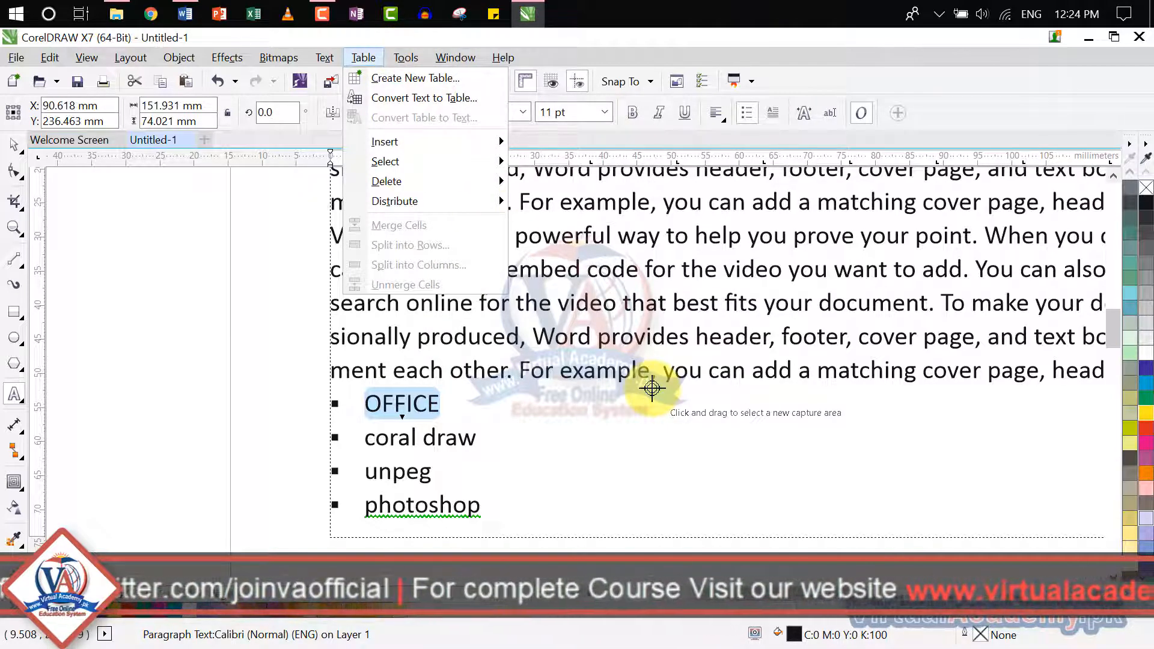
Step: Capture an area of the paragraph text above the bullets and submit it to WhatTheFont?! for font identification
drag(546, 204, 874, 425)
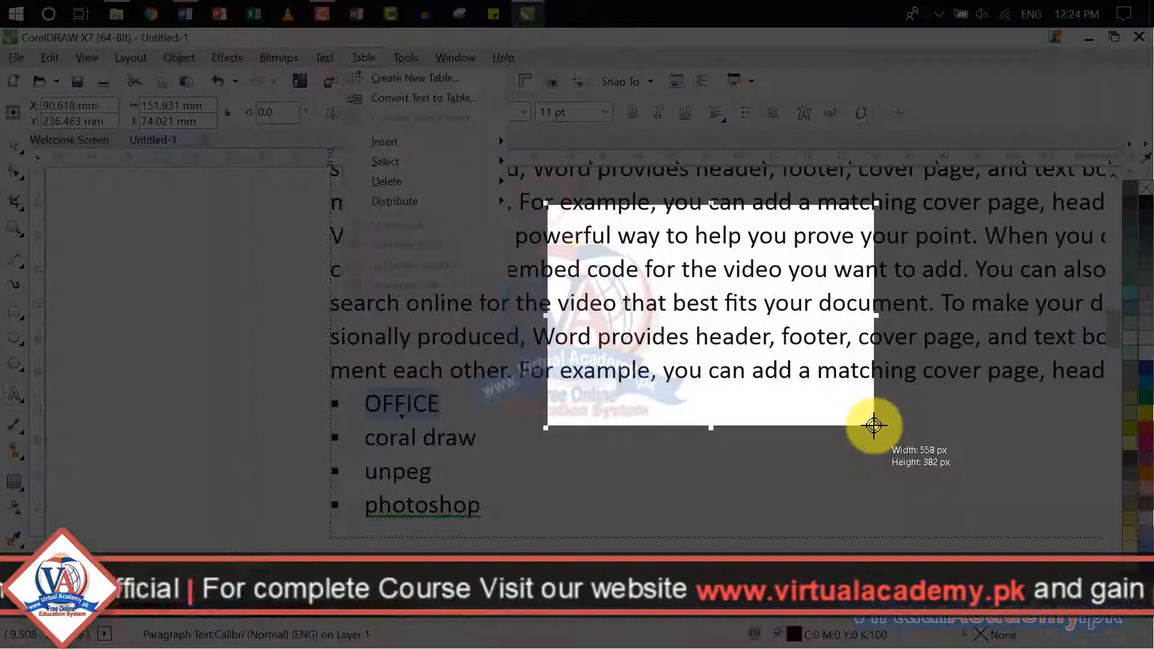
click(698, 270)
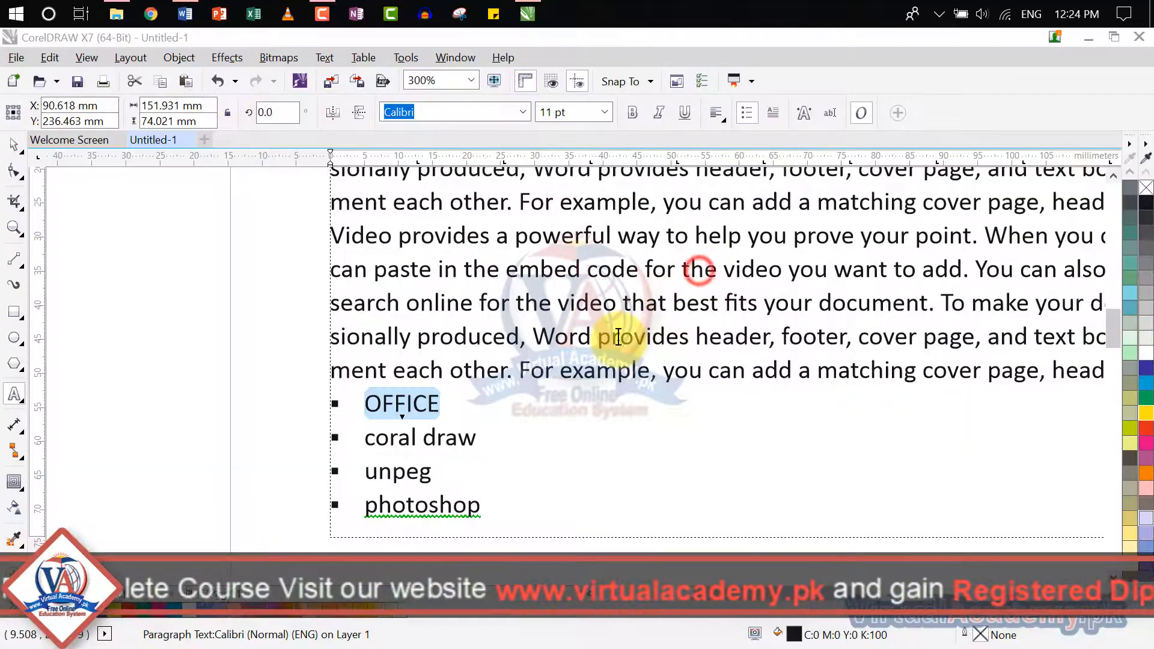
click(705, 392)
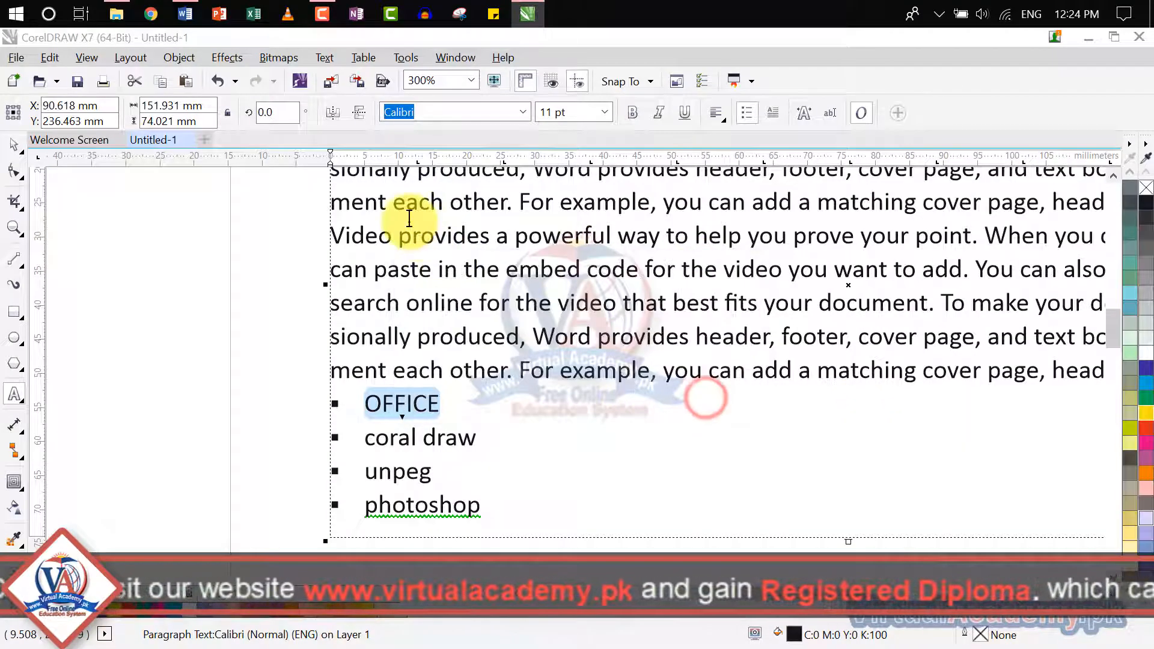
Step: Select the second paragraph through the OFFICE bullet and review Text Statistics for the paragraph text frame
drag(409, 218, 773, 399)
click(363, 57)
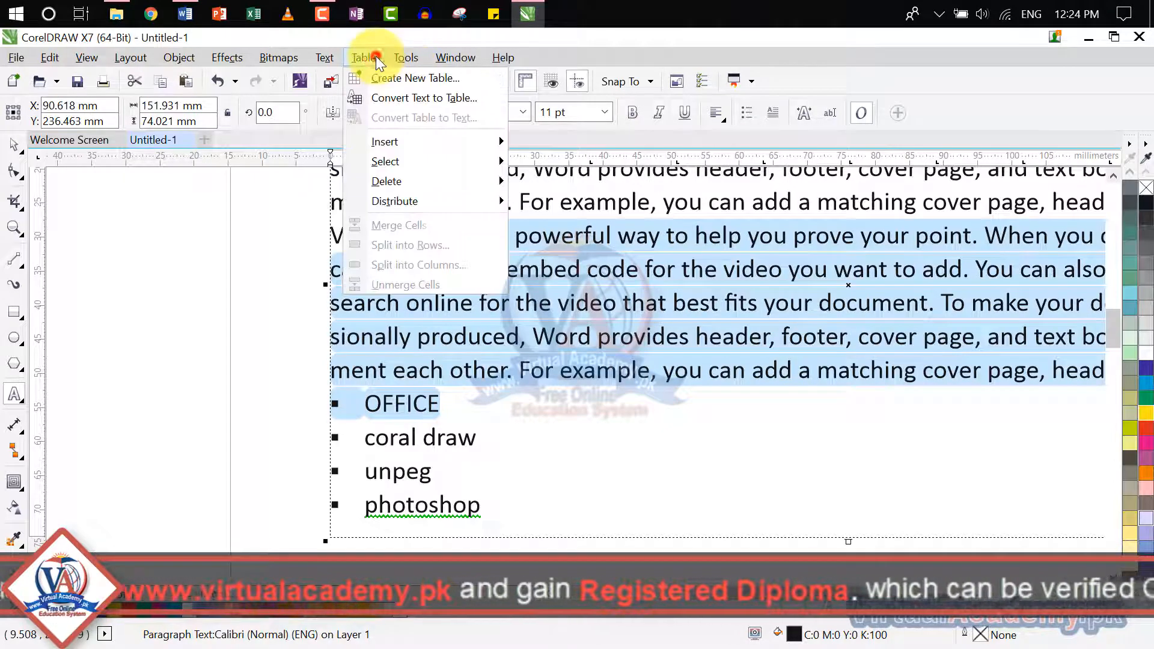
mouse_move(334, 55)
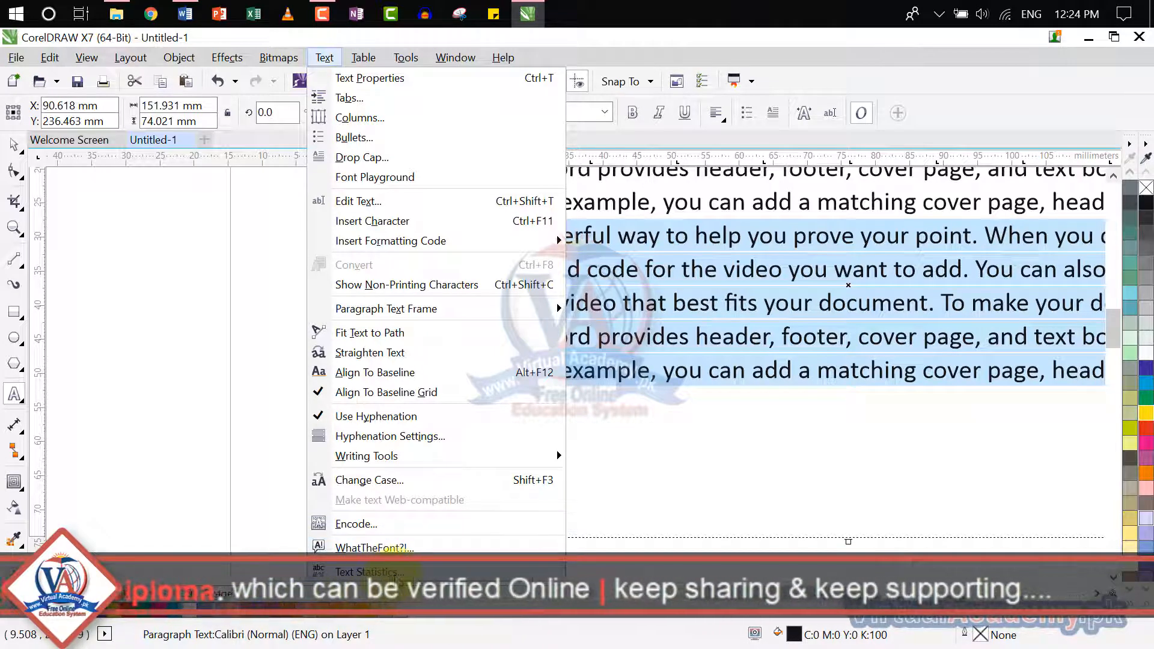
click(365, 572)
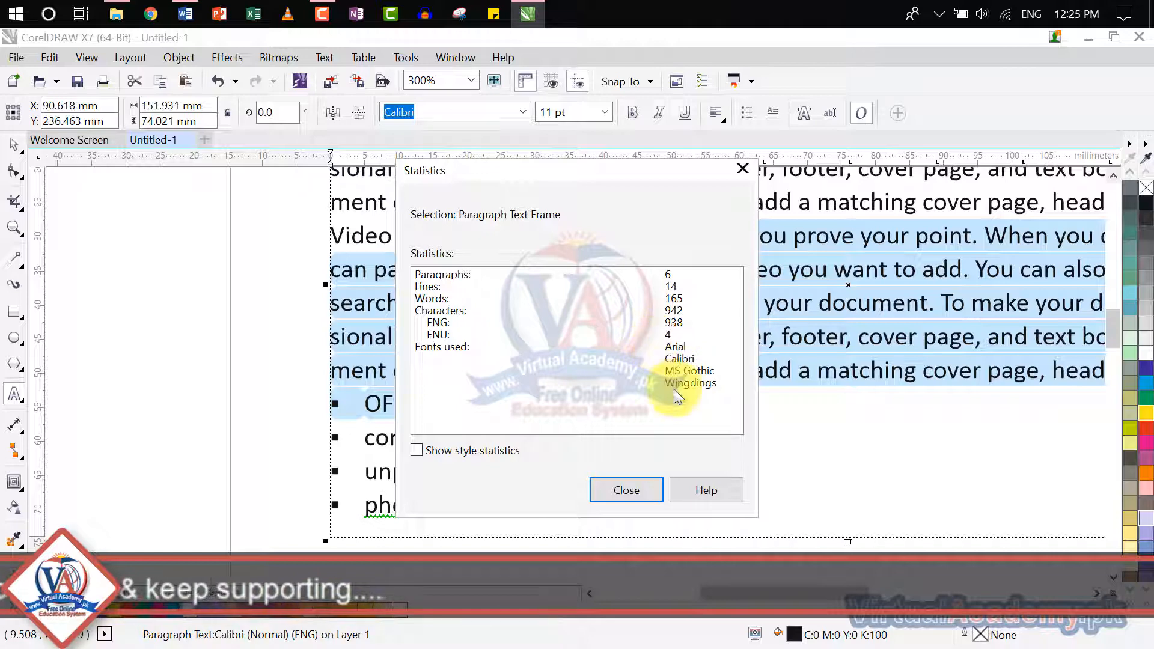
click(743, 169)
Step: Try WhatTheFont?! again with a larger capture area covering the visible paragraph lines and bullet list, reducing the bitmap for submission
click(324, 59)
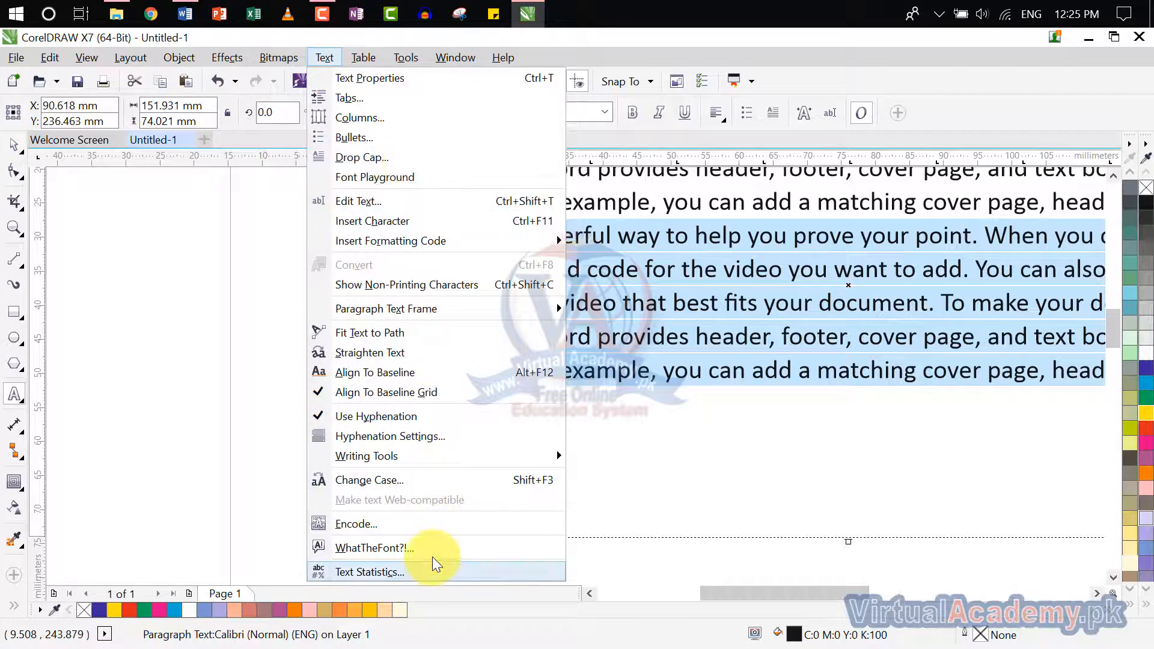
click(385, 547)
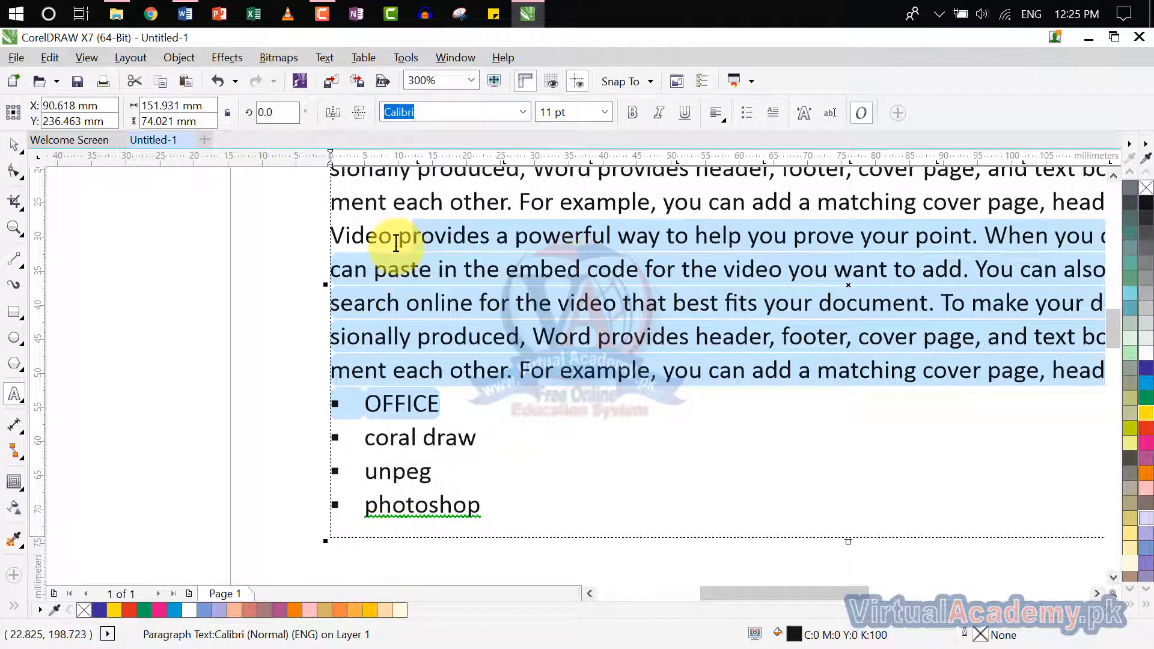
mouse_move(398, 241)
mouse_down()
mouse_move(507, 291)
mouse_move(625, 433)
mouse_up()
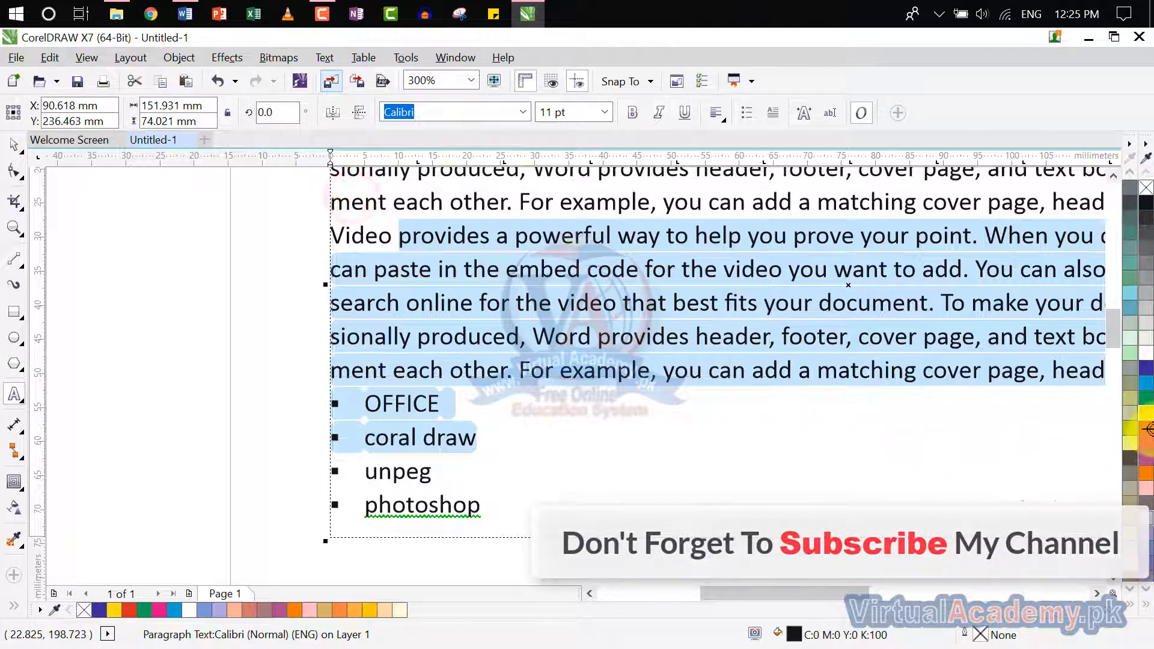
drag(1062, 492, 1012, 534)
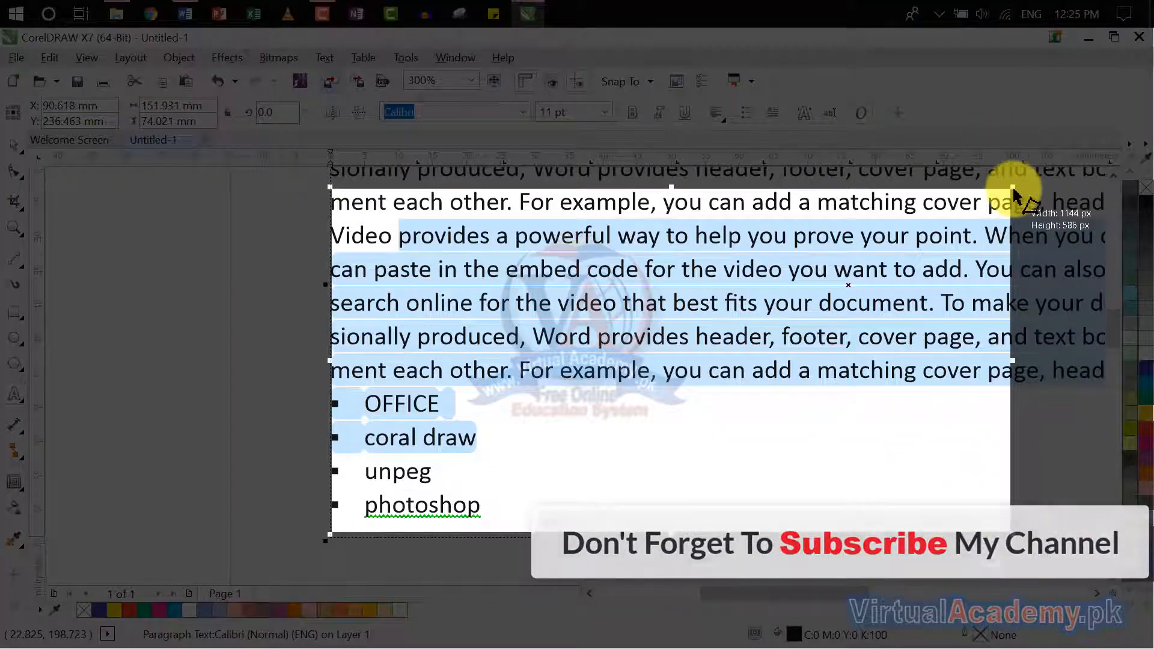
drag(1013, 190, 1084, 142)
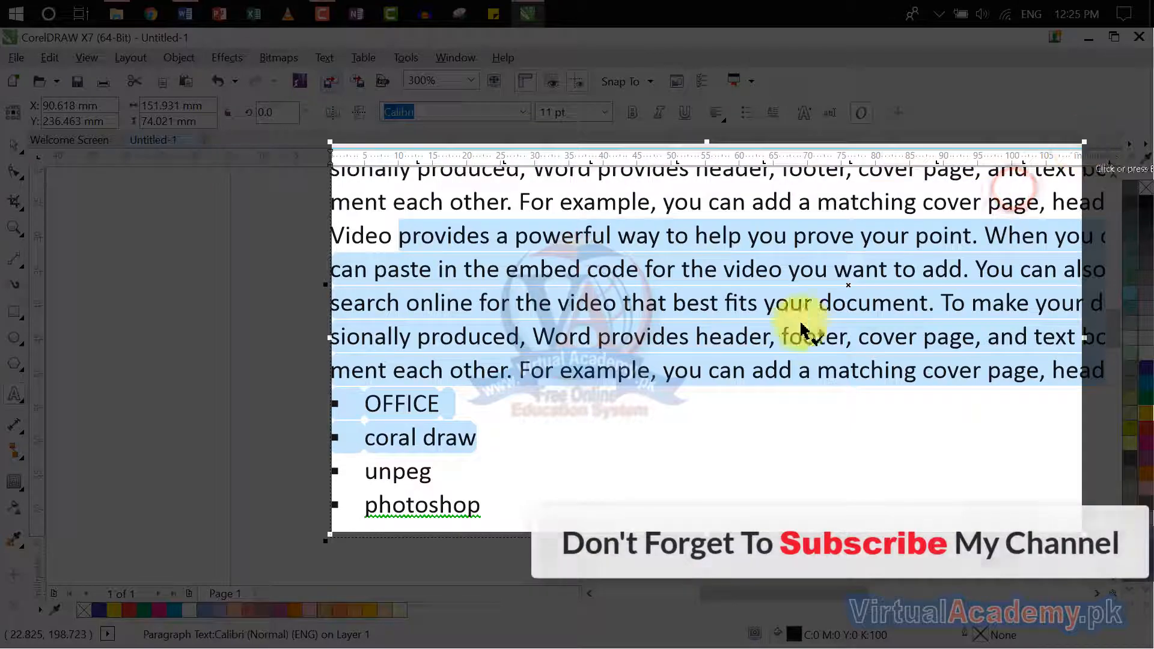
click(701, 345)
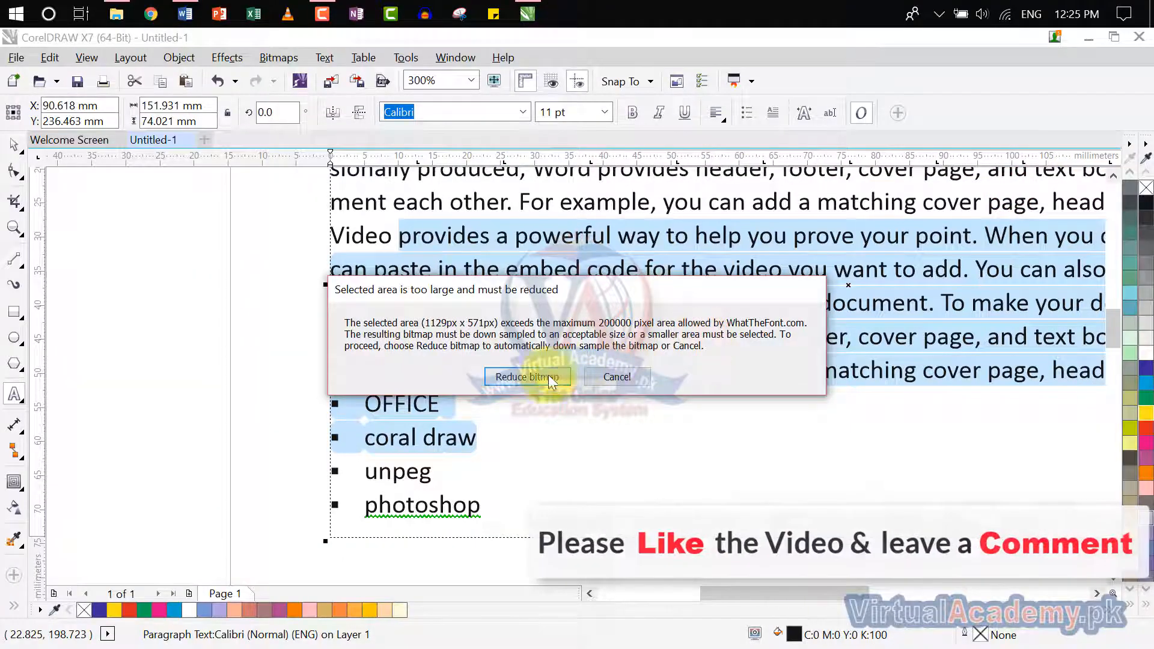
click(544, 377)
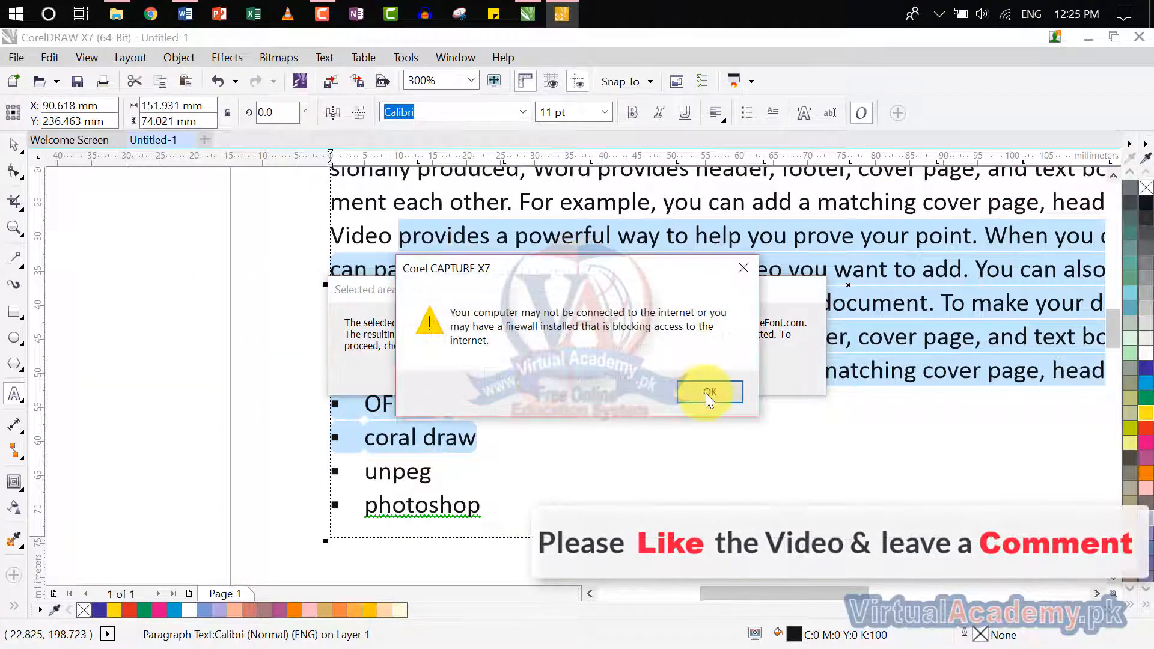
click(712, 391)
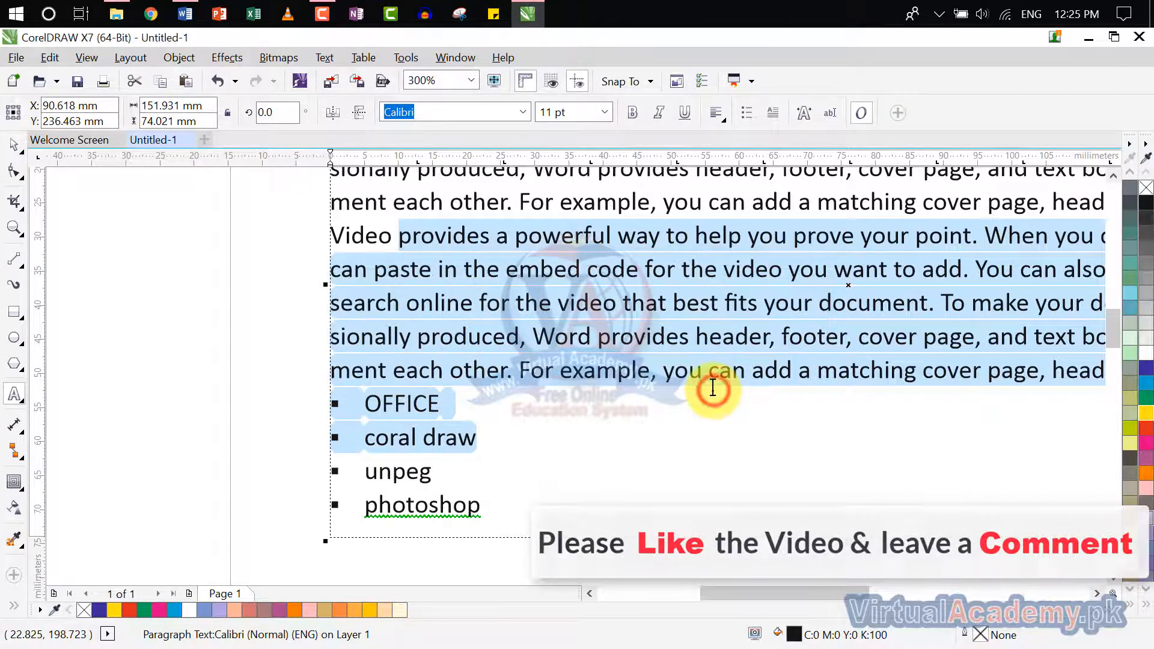
Step: Select all the text in the paragraph frame, from the first line through the photoshop bullet
scroll(712, 391, down, 4)
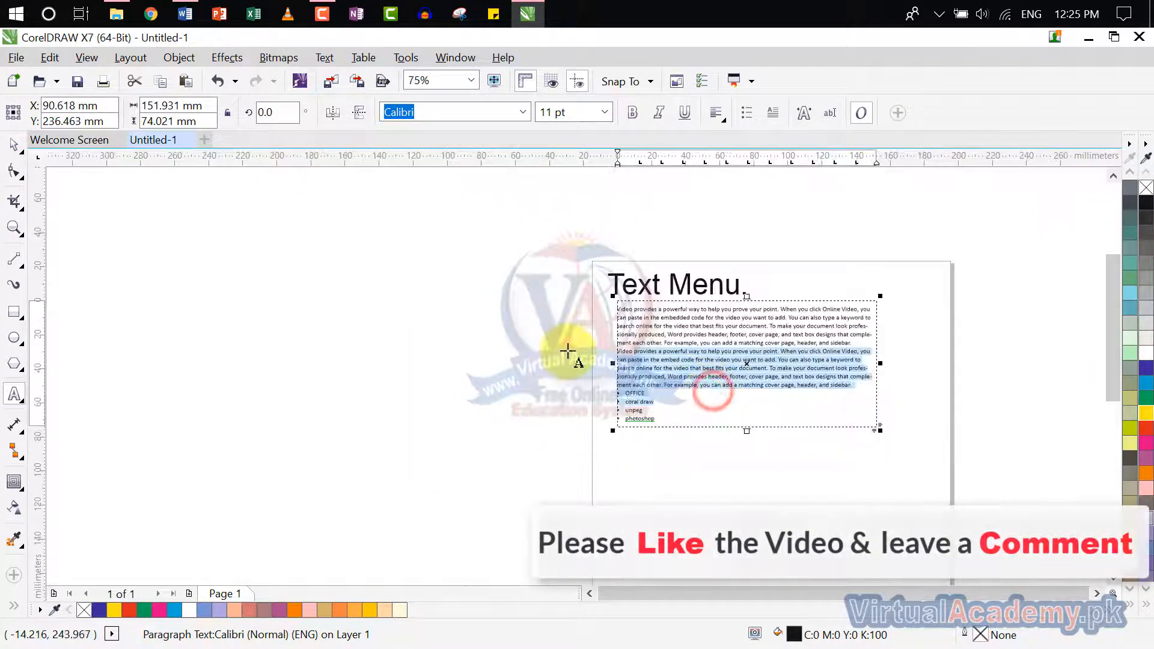
scroll(842, 319, up, 2)
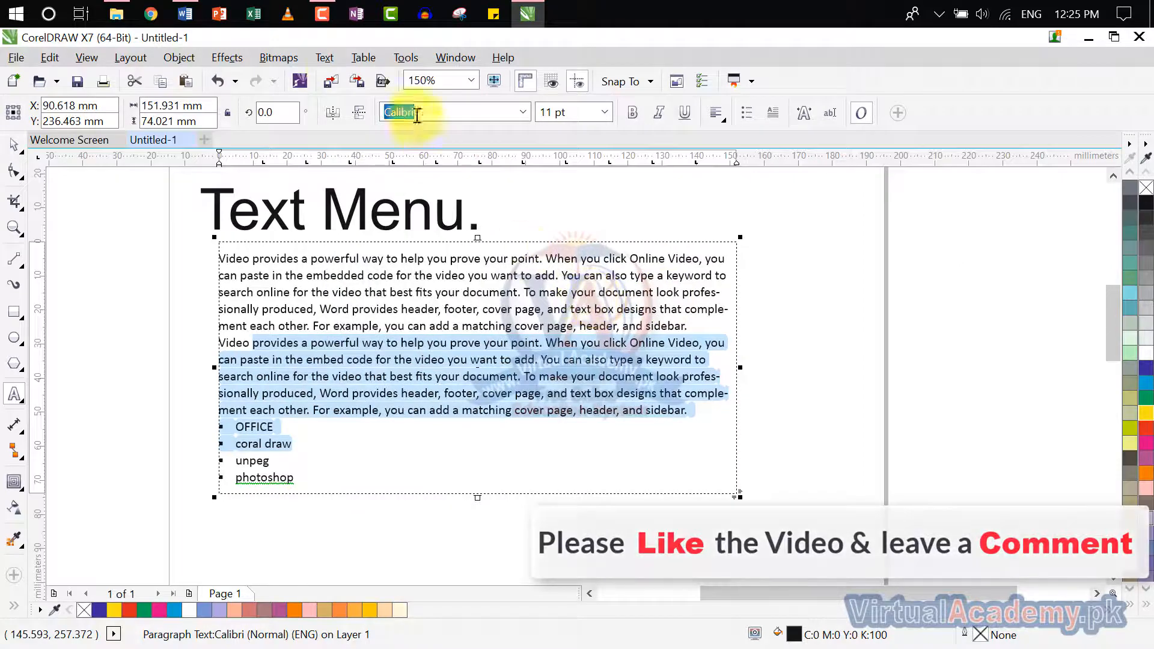
click(318, 57)
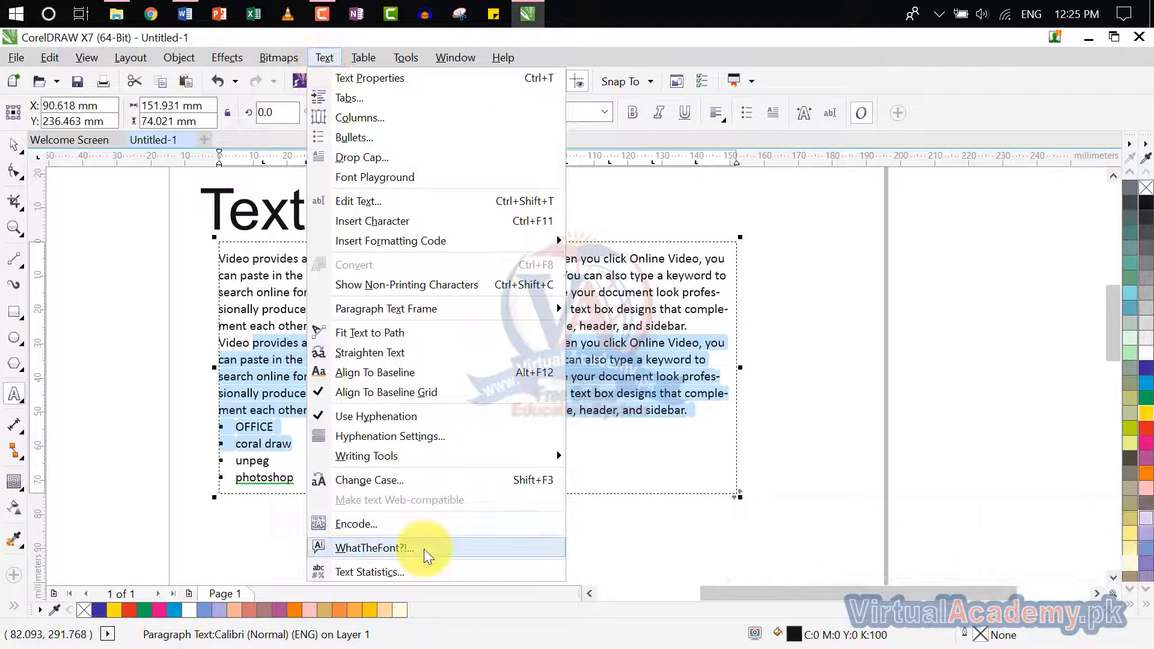
click(631, 425)
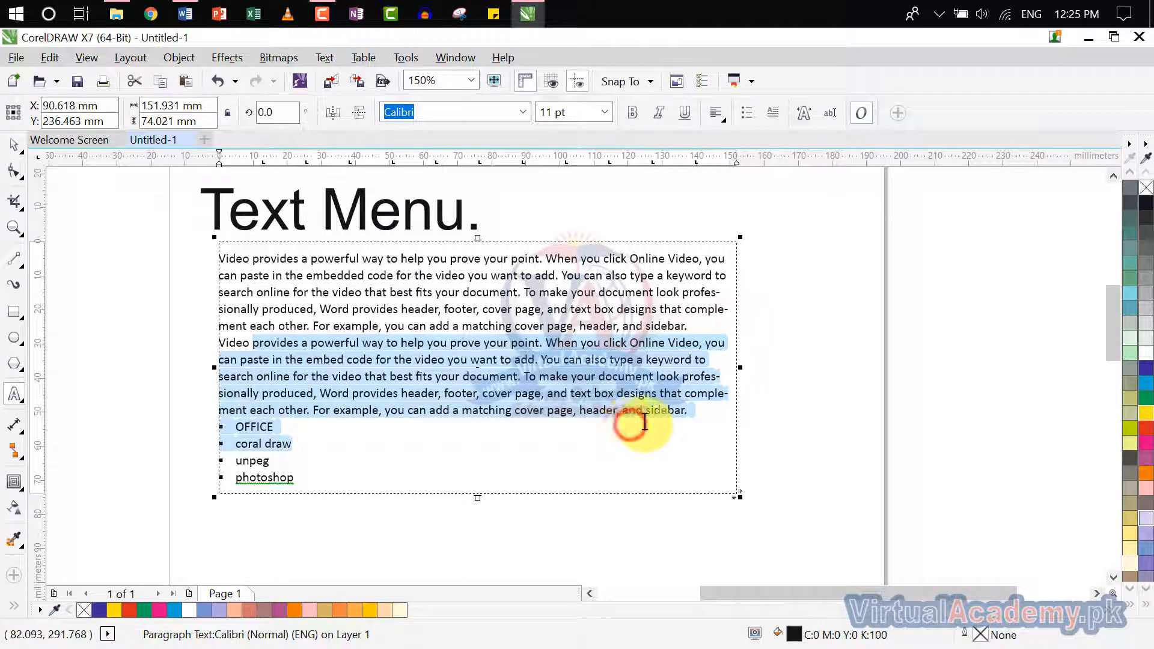
drag(328, 480, 217, 258)
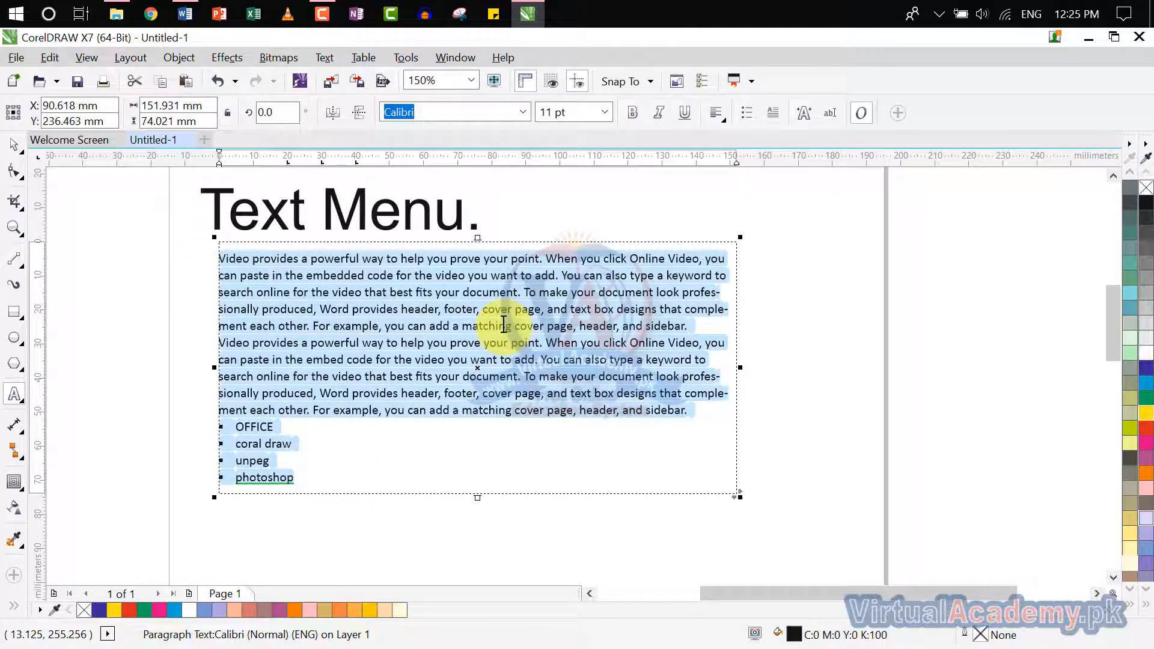